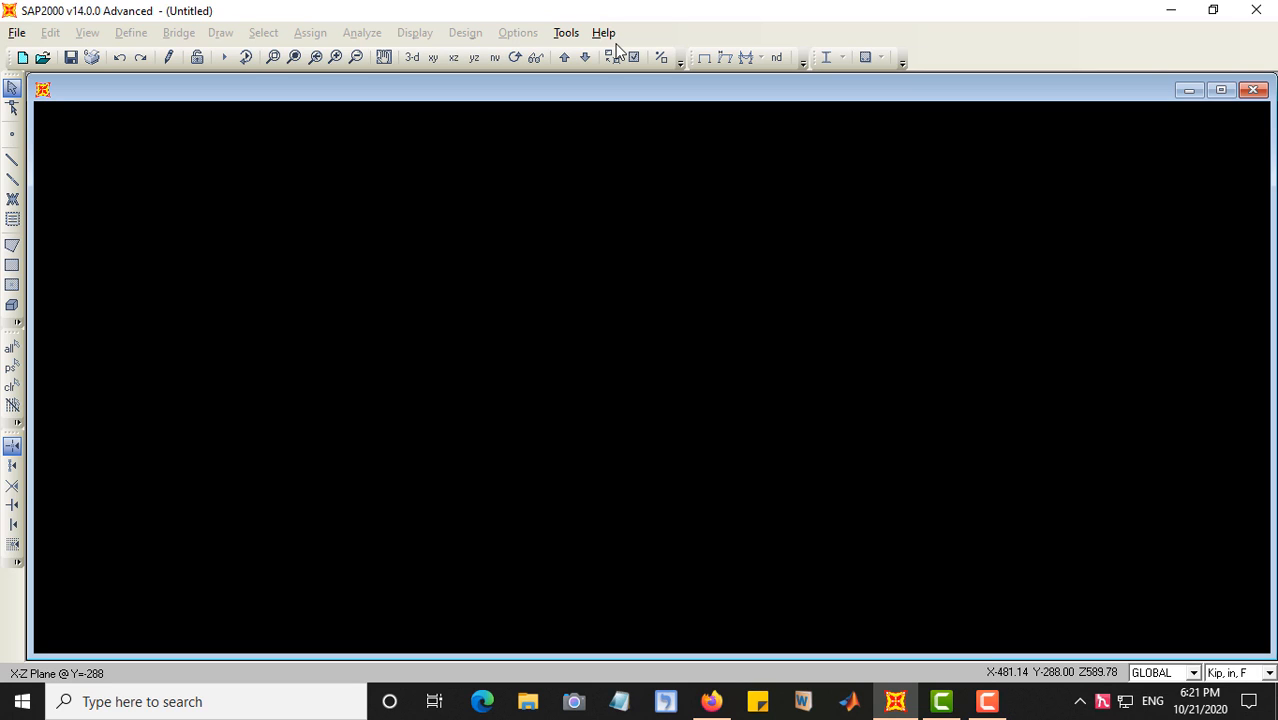
Step: Set the working units to KN, m, C
click(1248, 683)
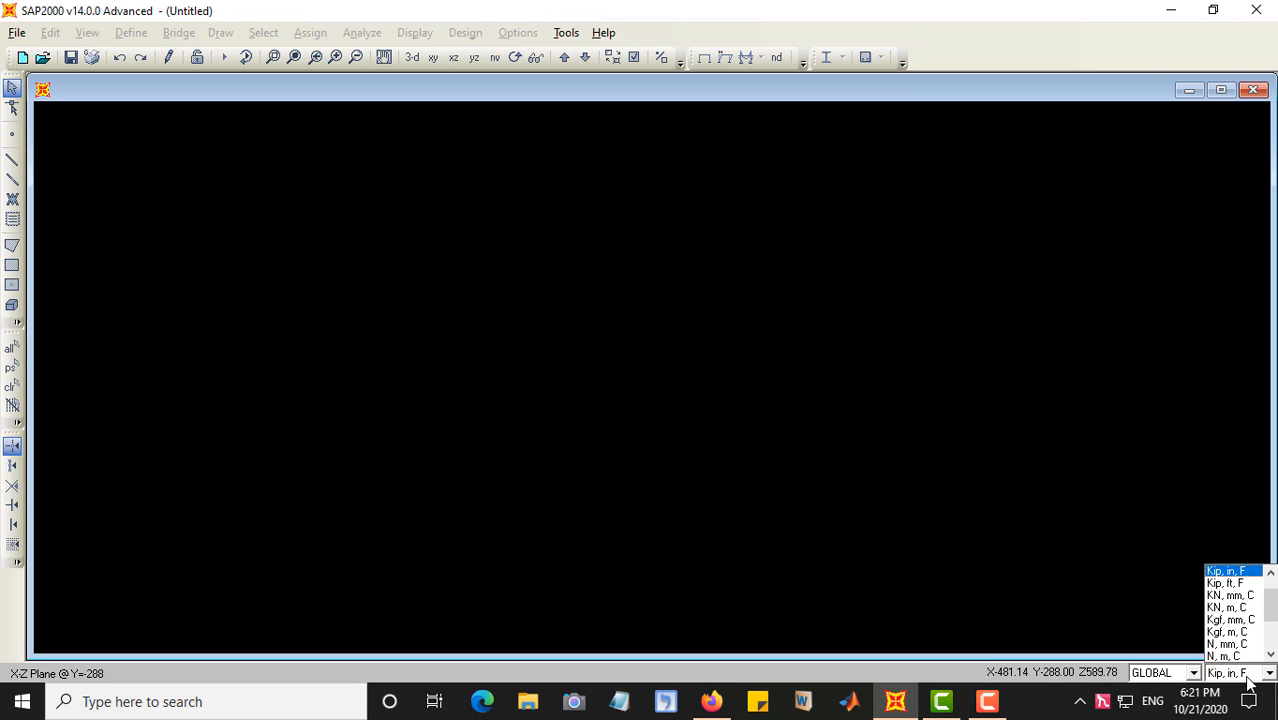
click(1248, 683)
click(1248, 683)
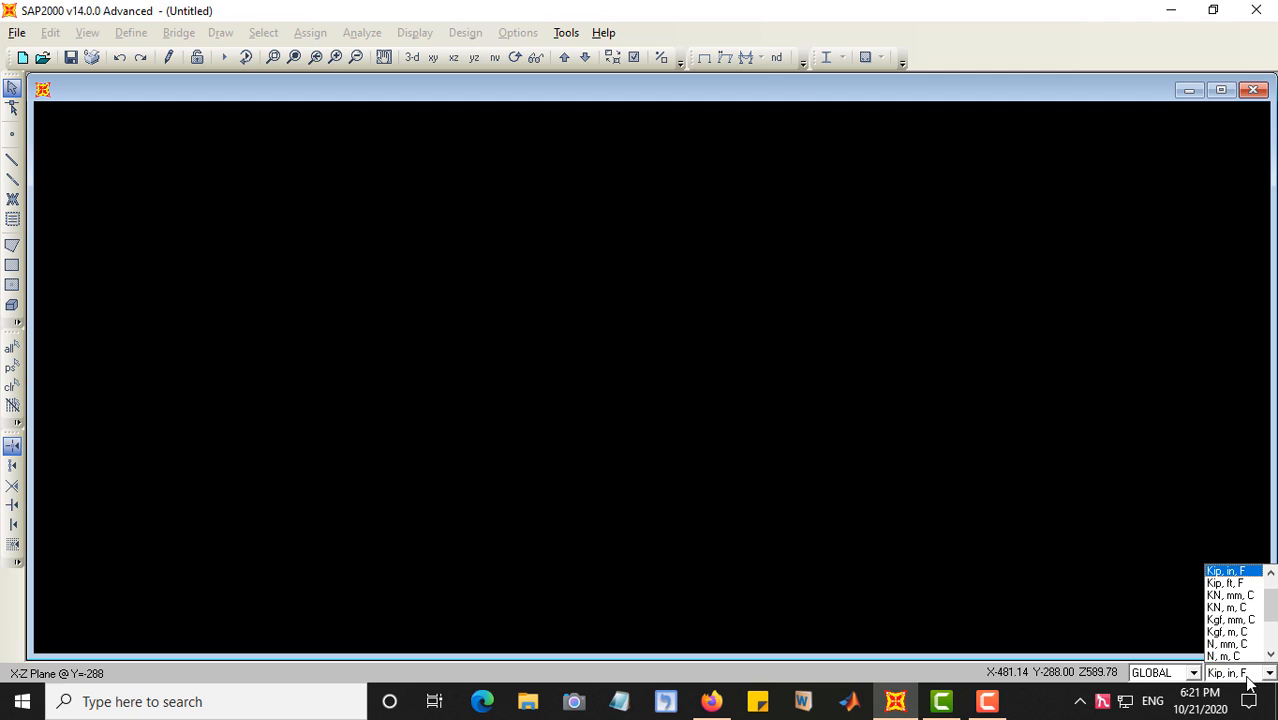
click(1228, 608)
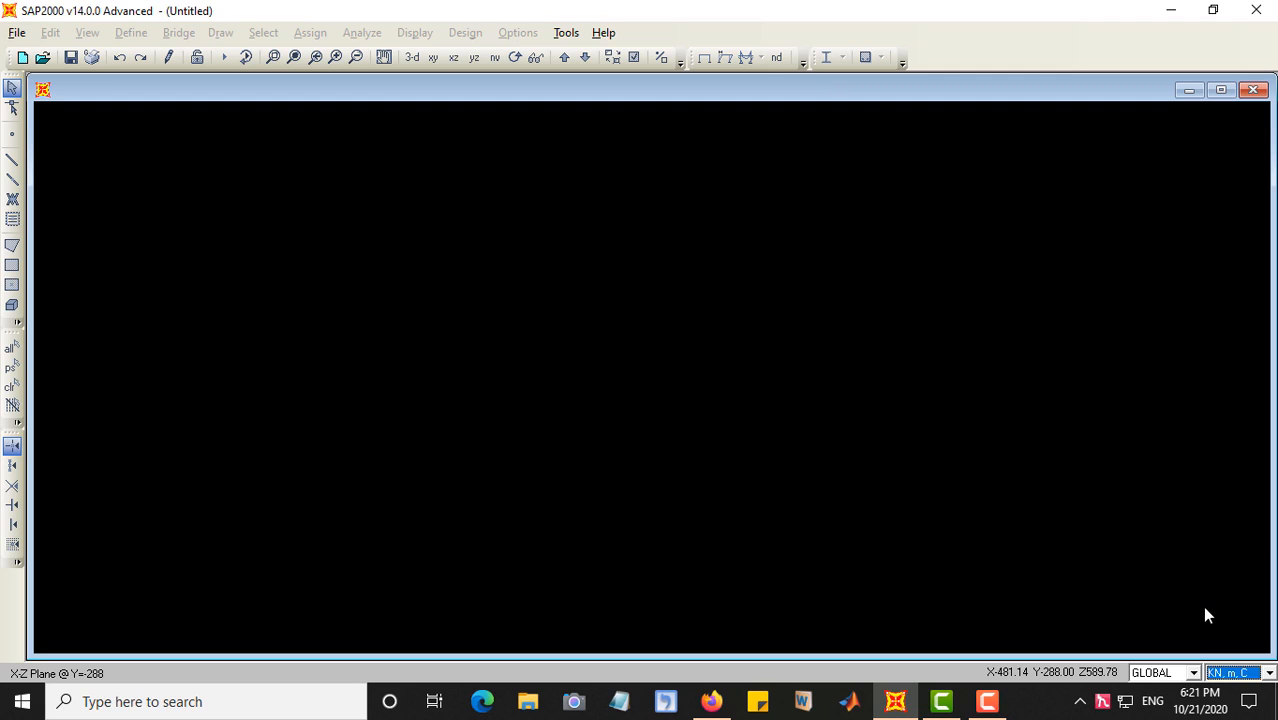
Step: Create a new model from the 3D Frames template, accepting the default Open Frame Building dimensions and sections
click(22, 58)
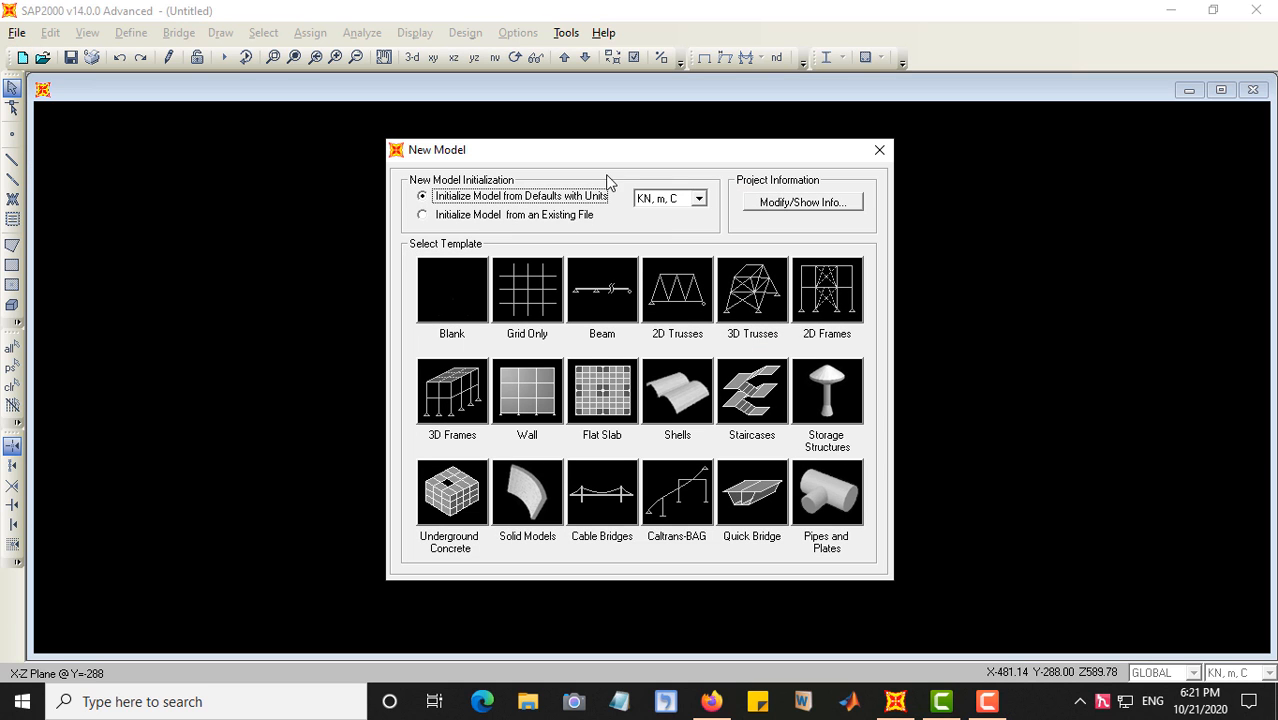
click(447, 388)
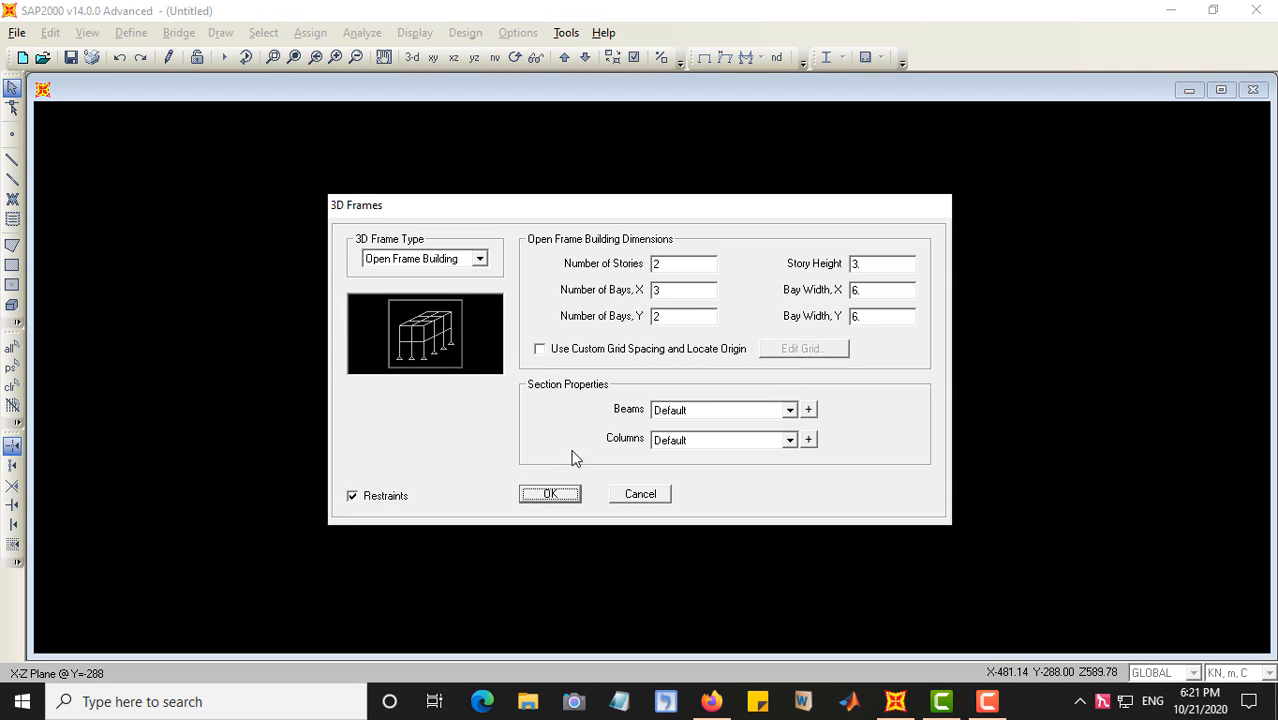
click(542, 493)
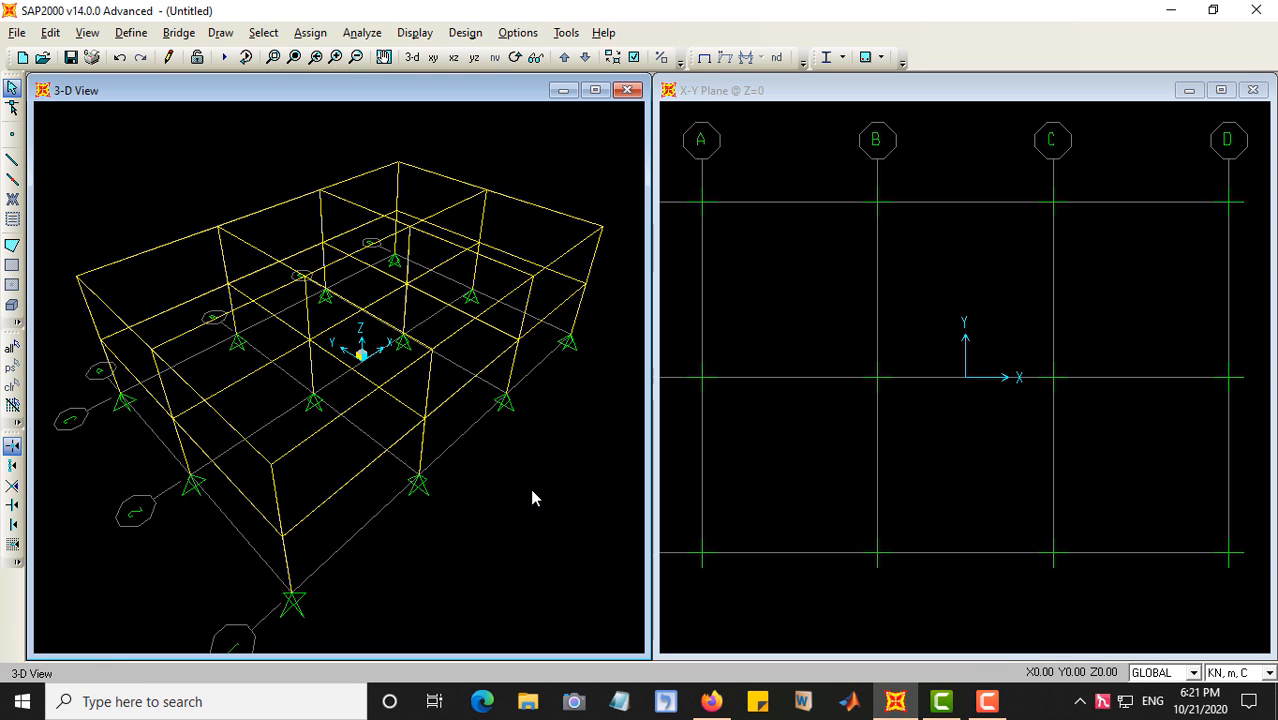
Step: Display the X-Z elevation at Y=-6 in one view window and the 3-D view in the other
click(792, 296)
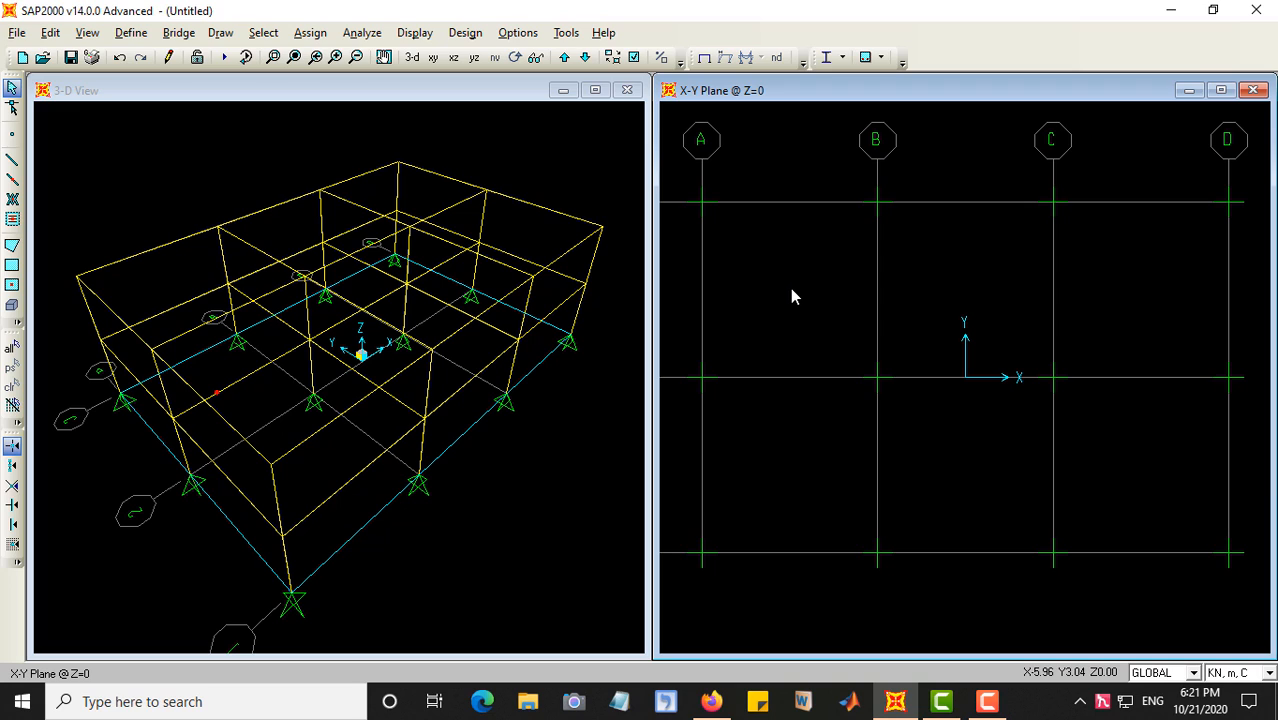
click(576, 440)
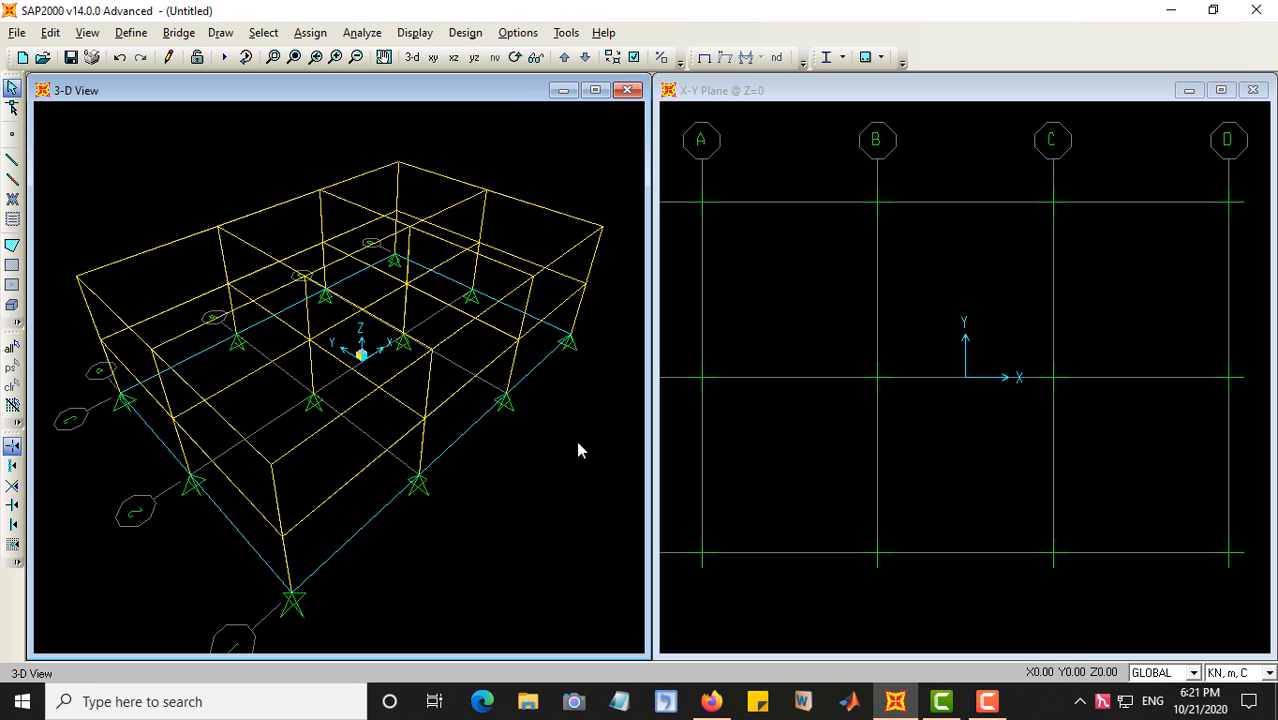
click(452, 57)
click(759, 163)
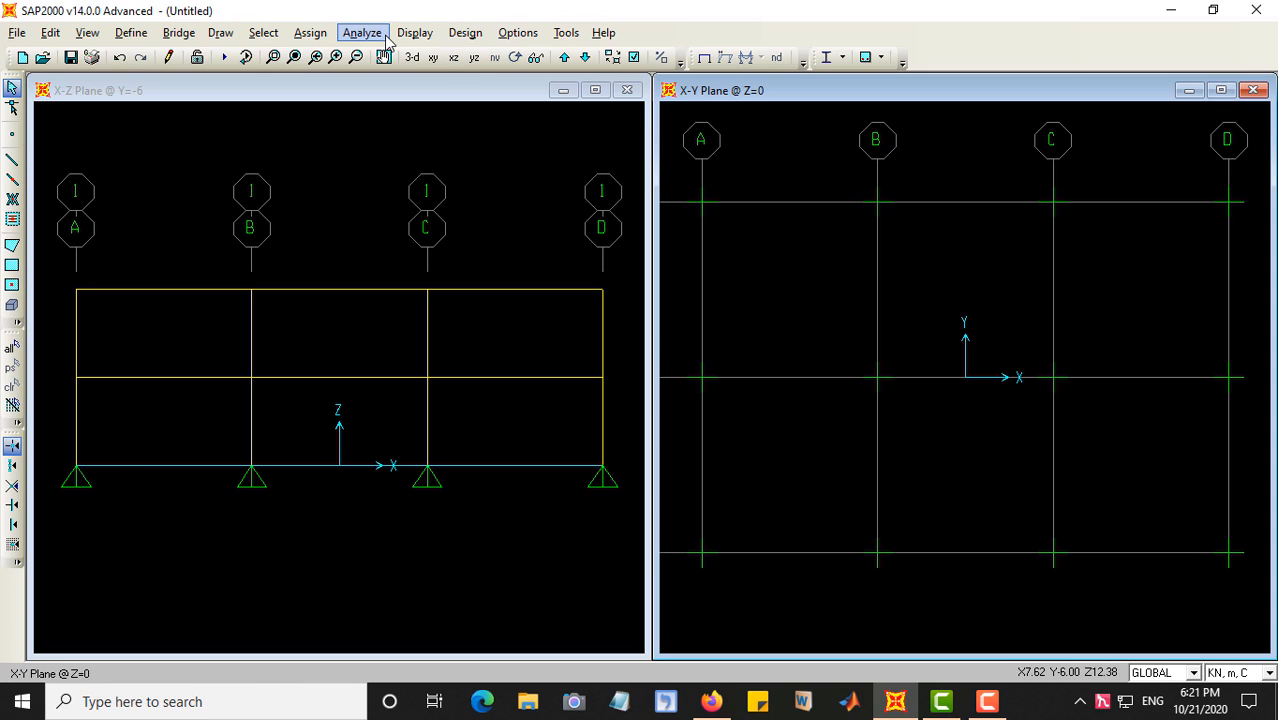
click(412, 57)
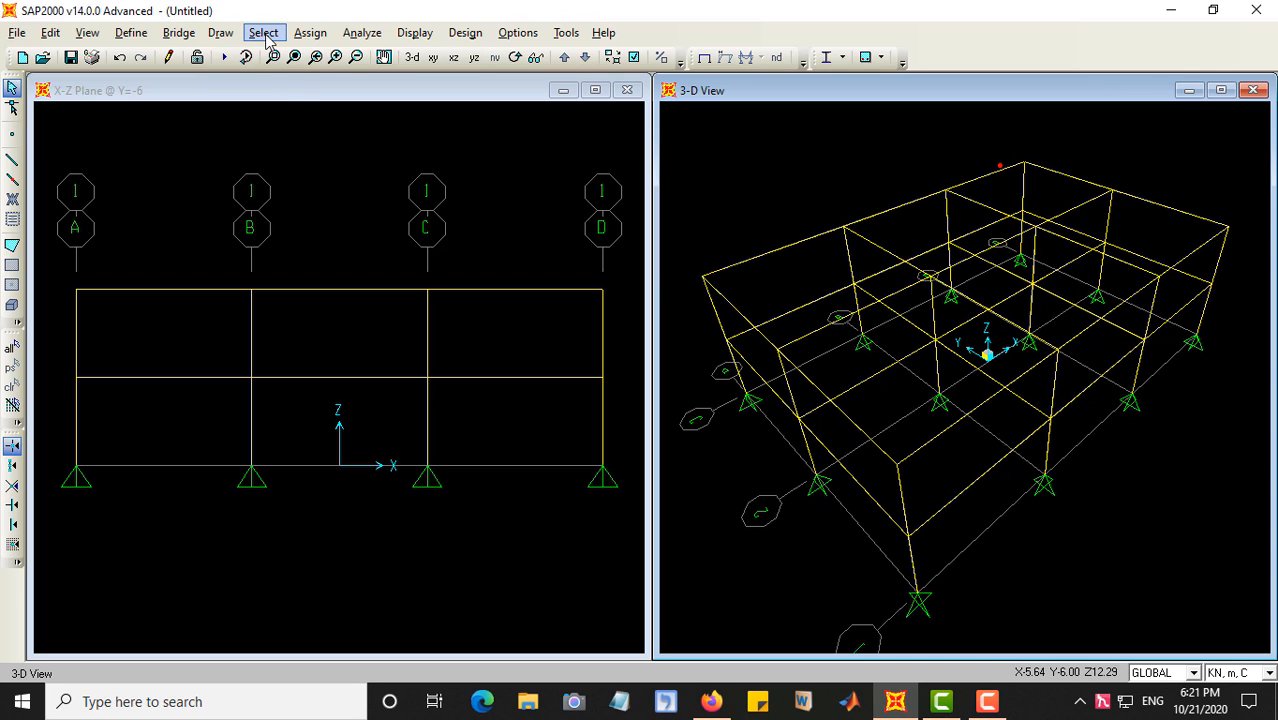
Step: In reshape mode, lower the roof beam between B and C to about Z = 4.3 m and relocate the ground-story column at B between C and D
click(221, 33)
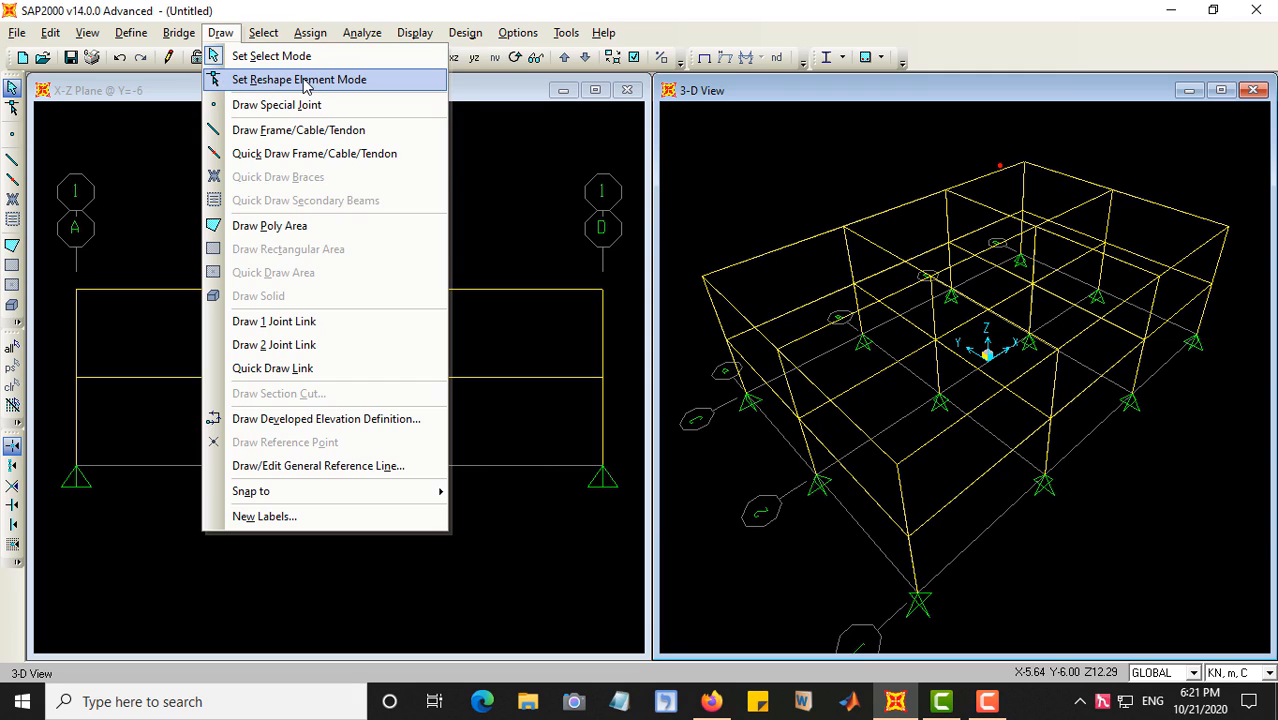
click(181, 89)
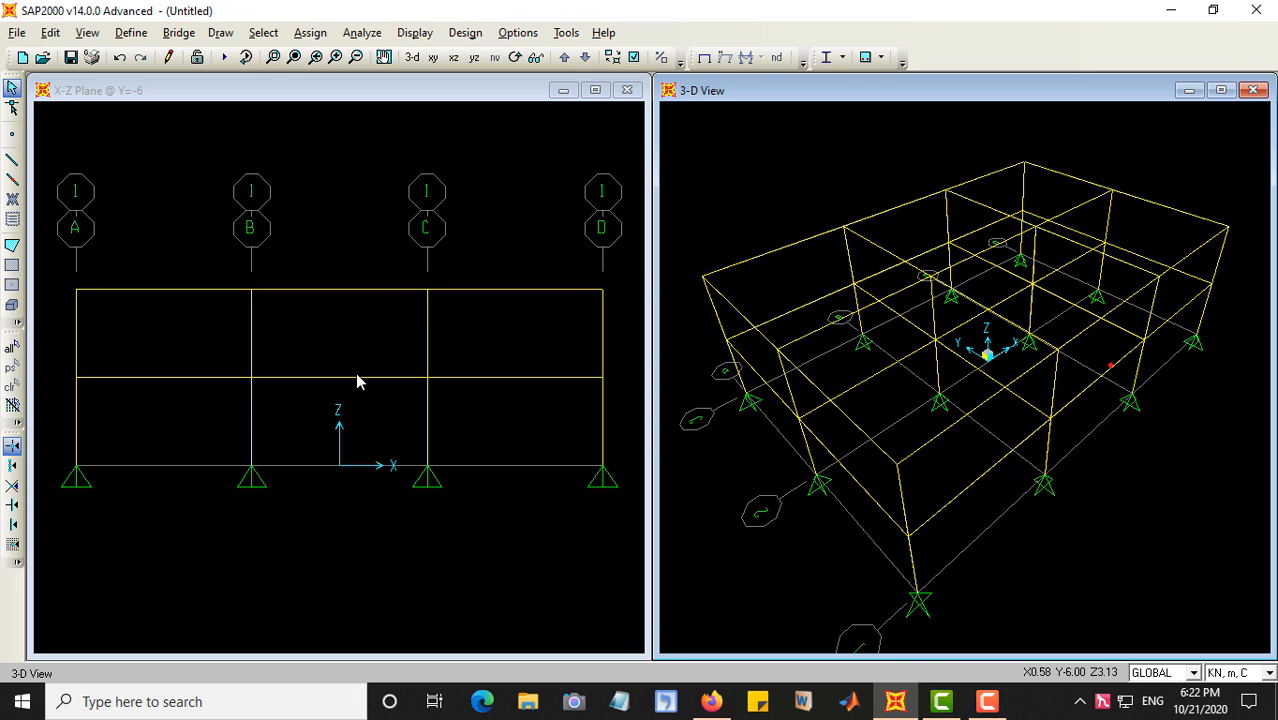
click(13, 110)
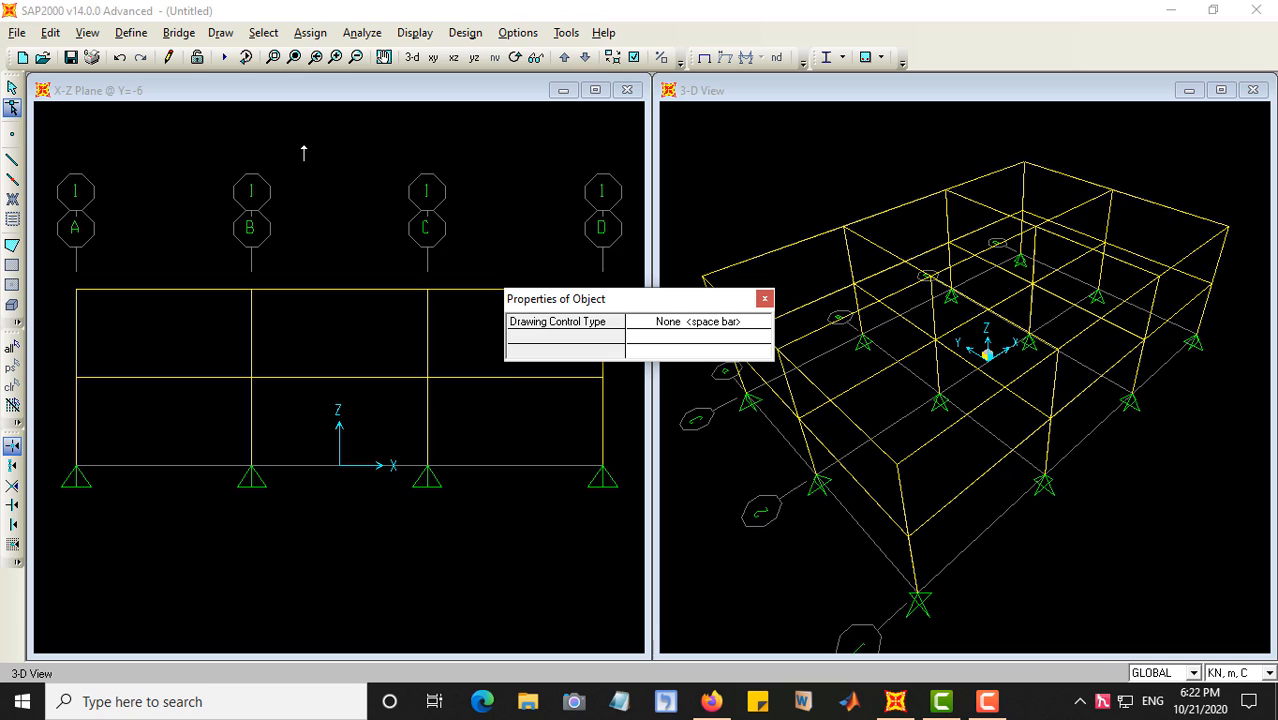
click(320, 290)
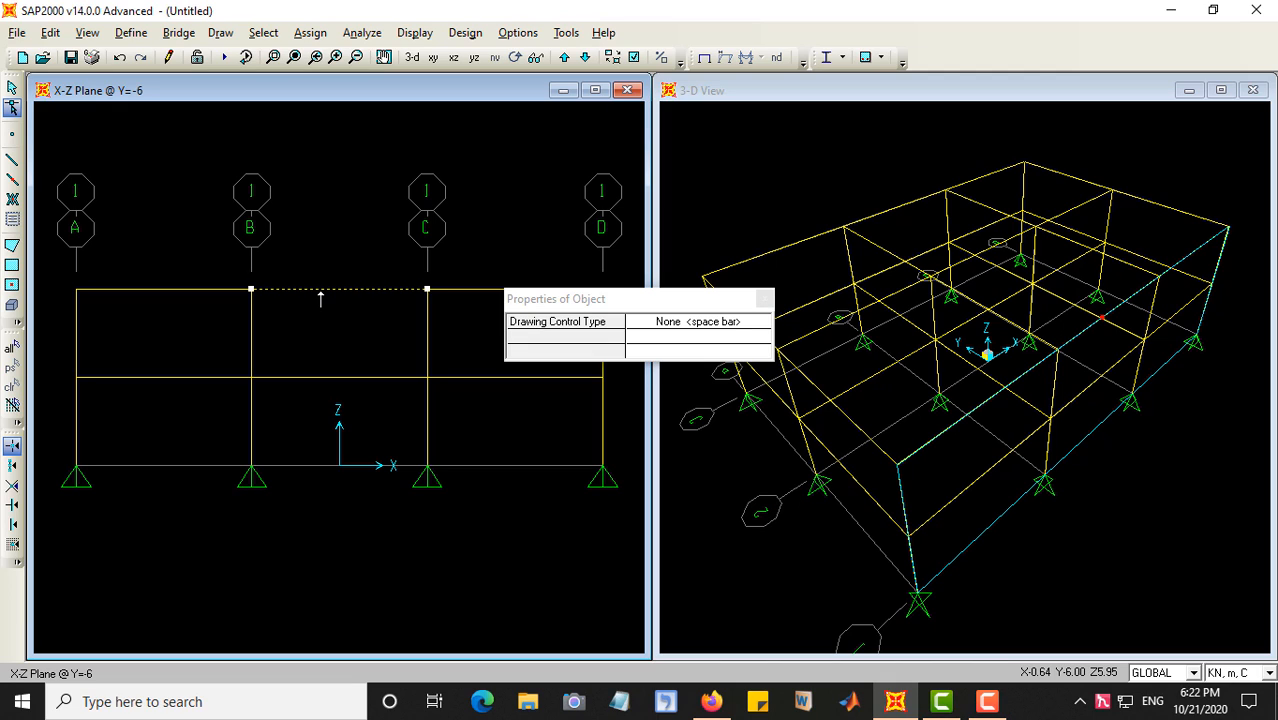
drag(320, 296, 332, 338)
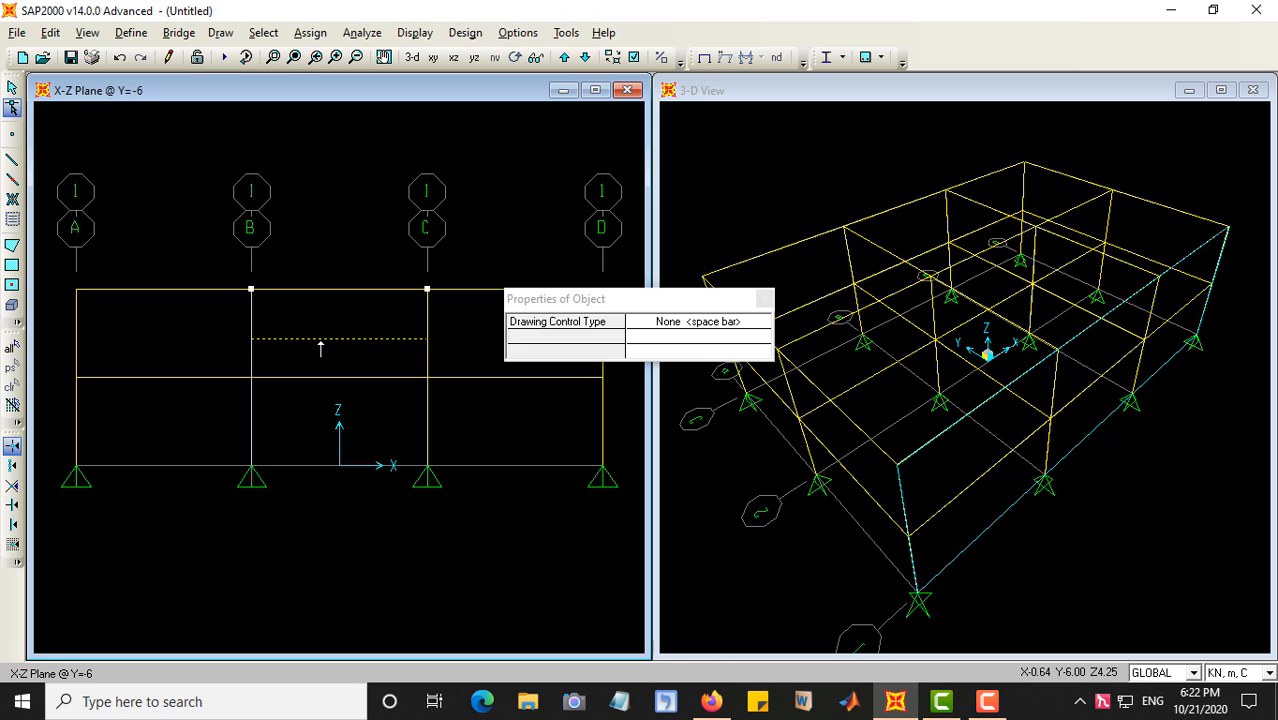
click(320, 347)
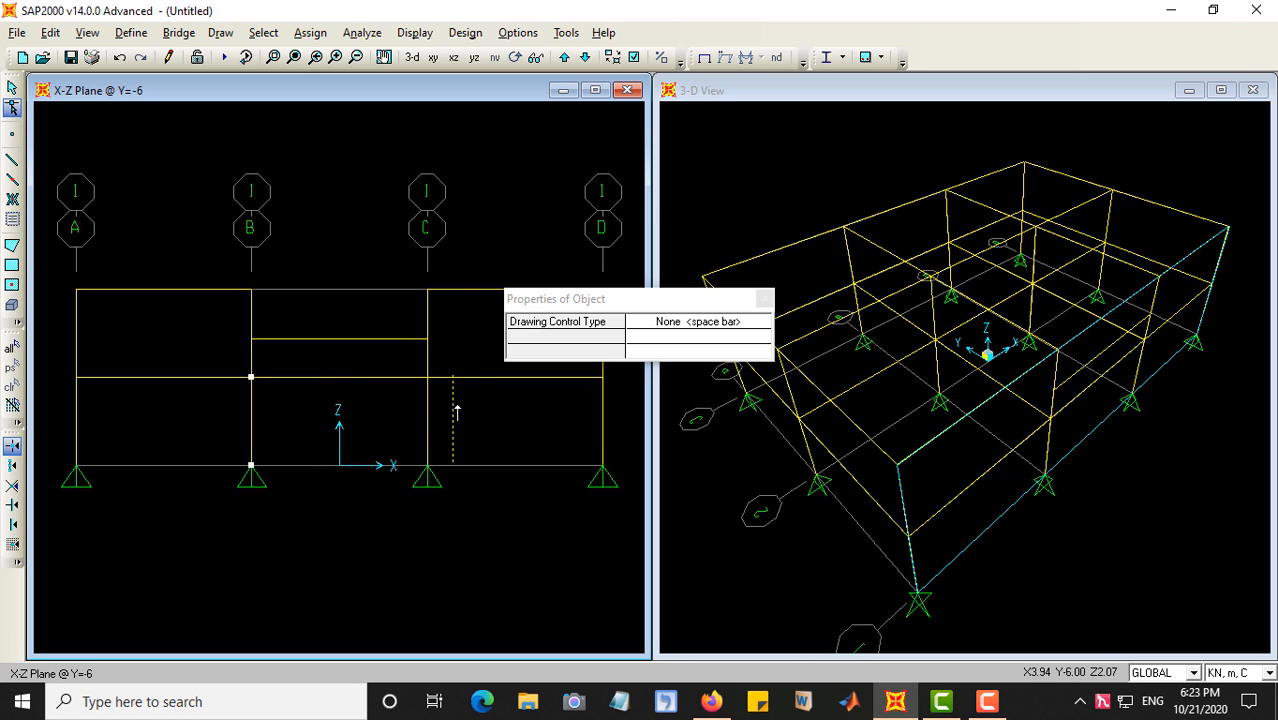
click(478, 416)
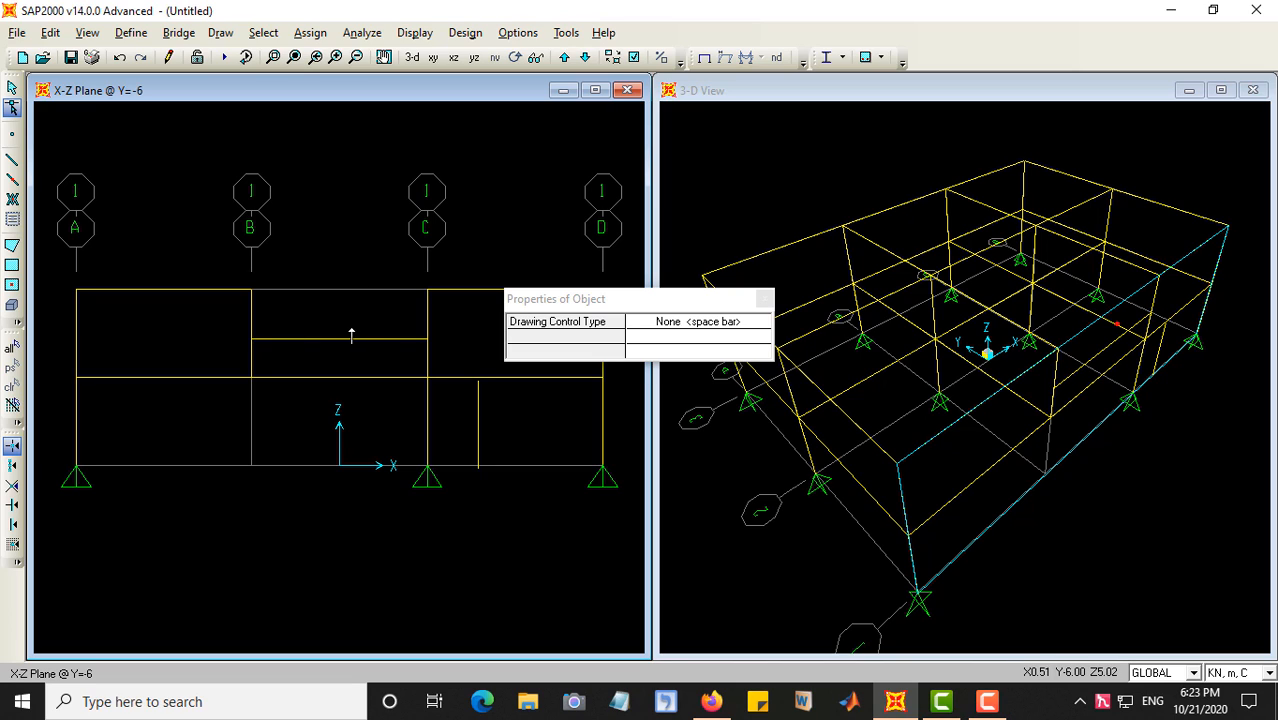
Step: Lower the A–B roof beam to about Z = 4.3 m, and move the lowered B–C beam into bay A–B at about Z = 5.3 m
click(179, 296)
drag(179, 296, 178, 350)
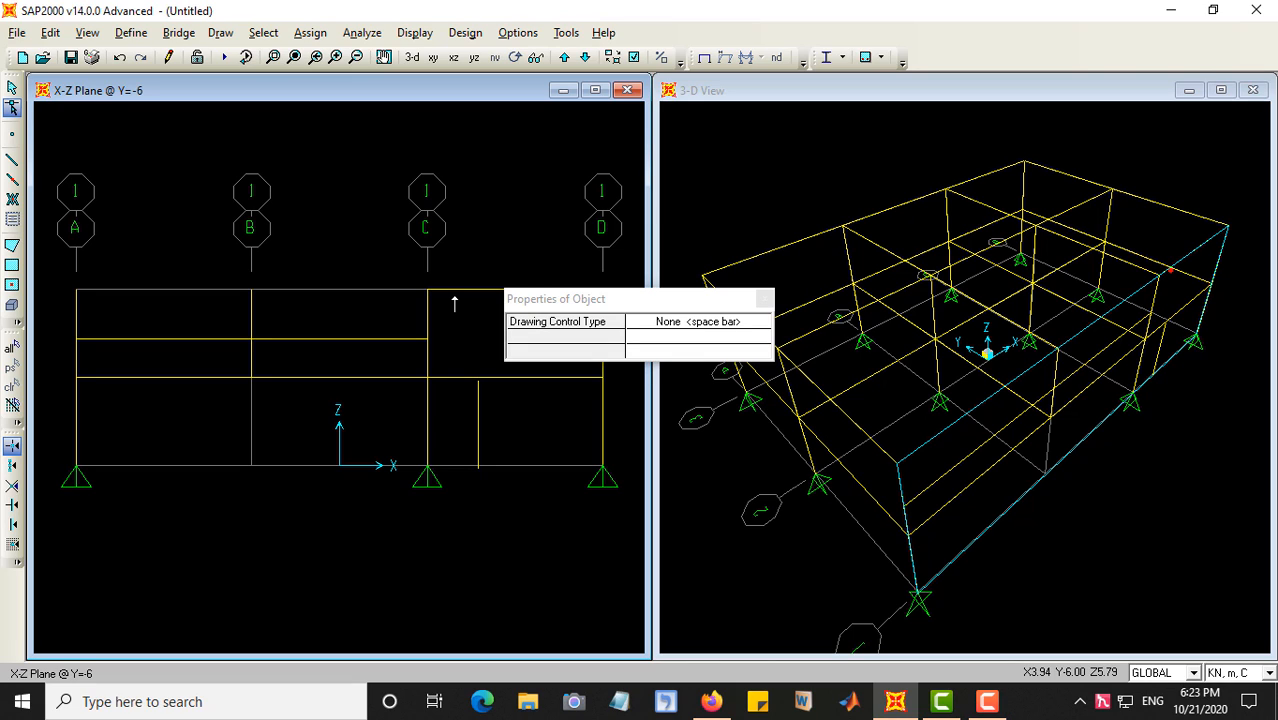
click(331, 348)
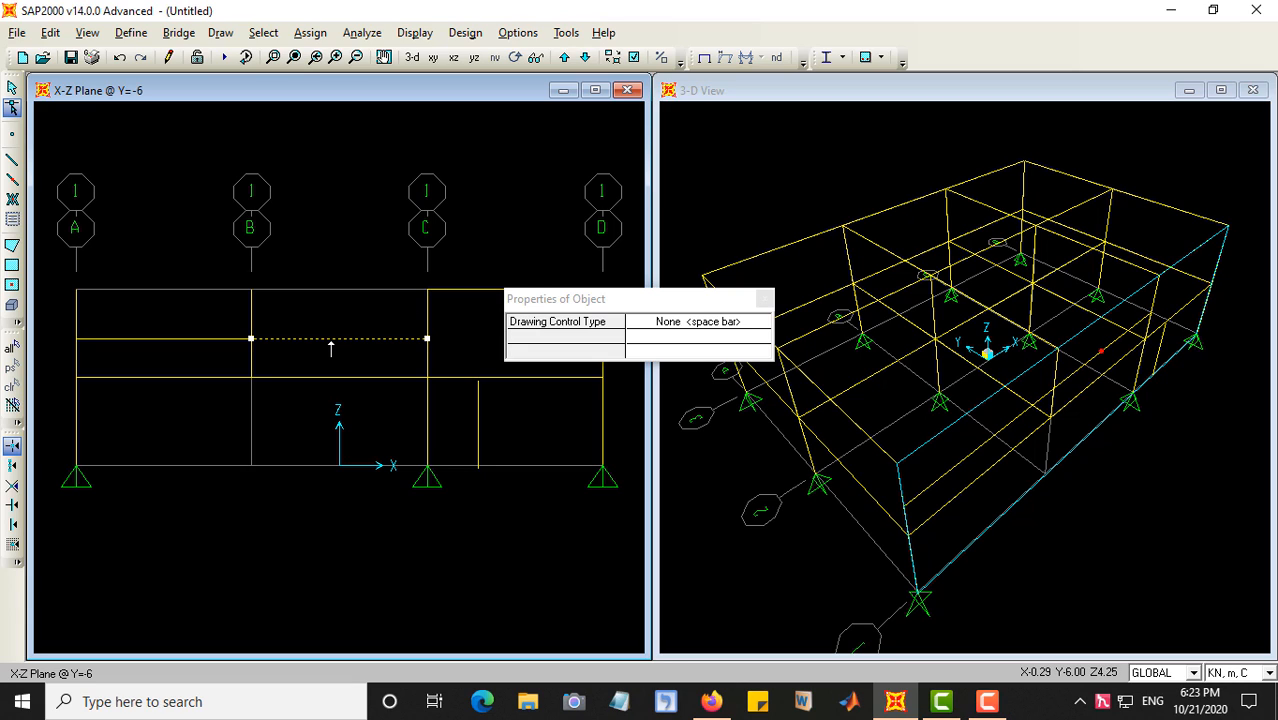
drag(331, 348, 156, 318)
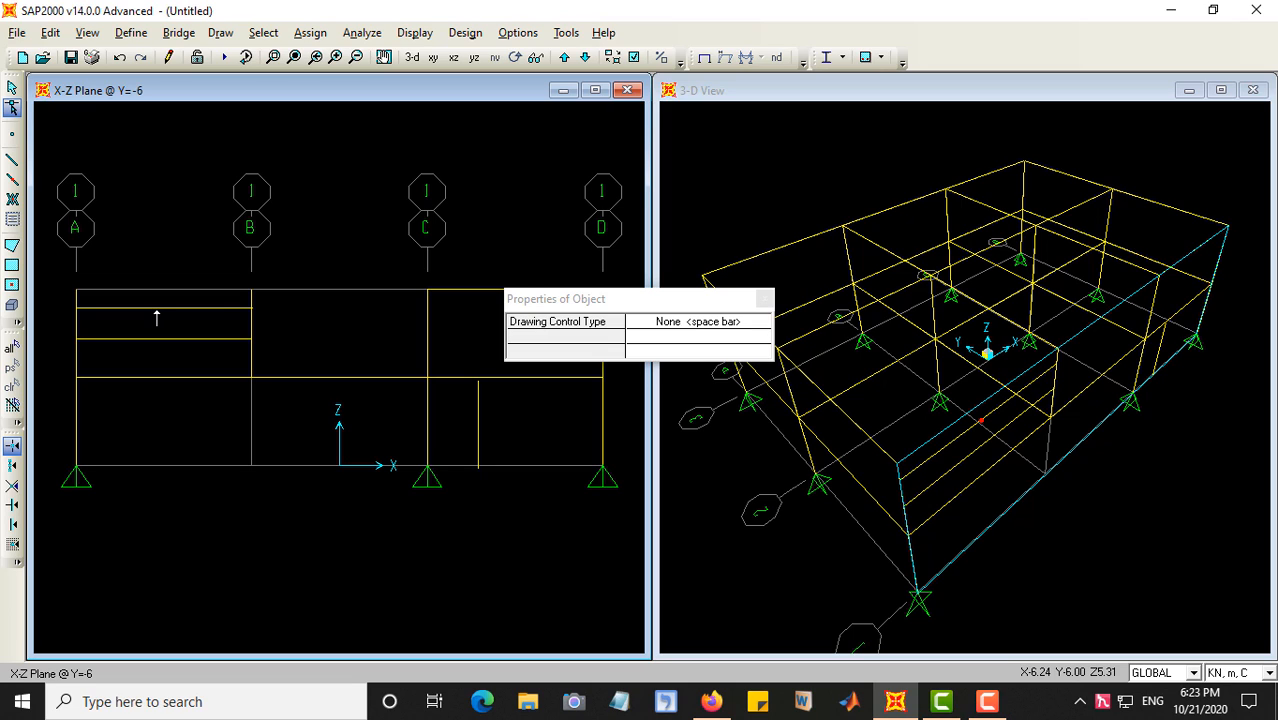
Step: Move the first-story B–C beam upward using a Fixed Length control of 2 m, and inspect the moved beam
click(320, 380)
click(658, 325)
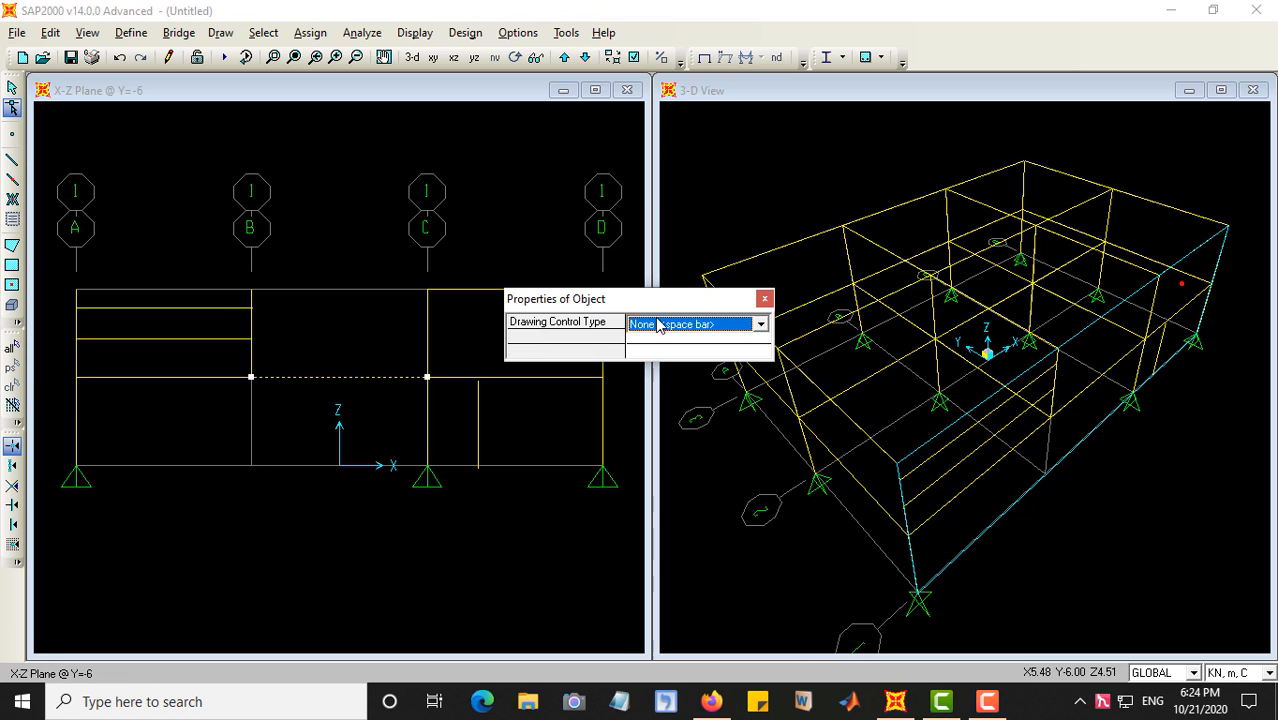
click(658, 325)
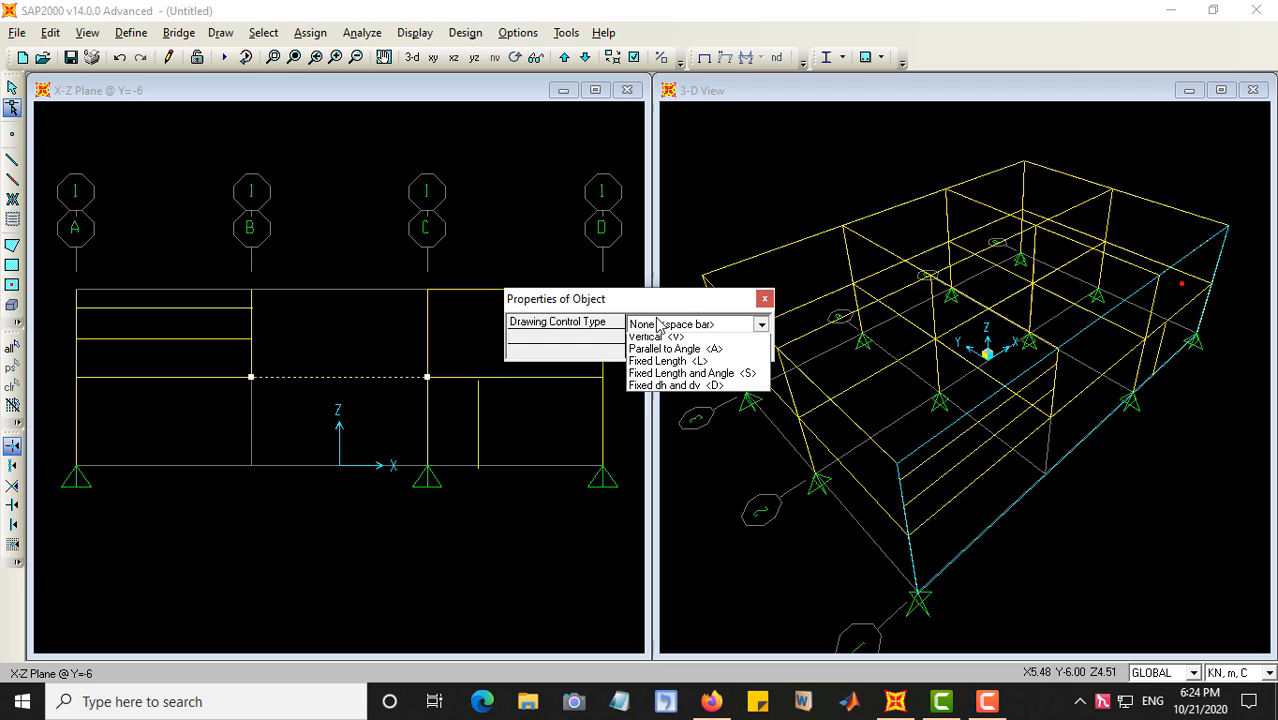
click(645, 392)
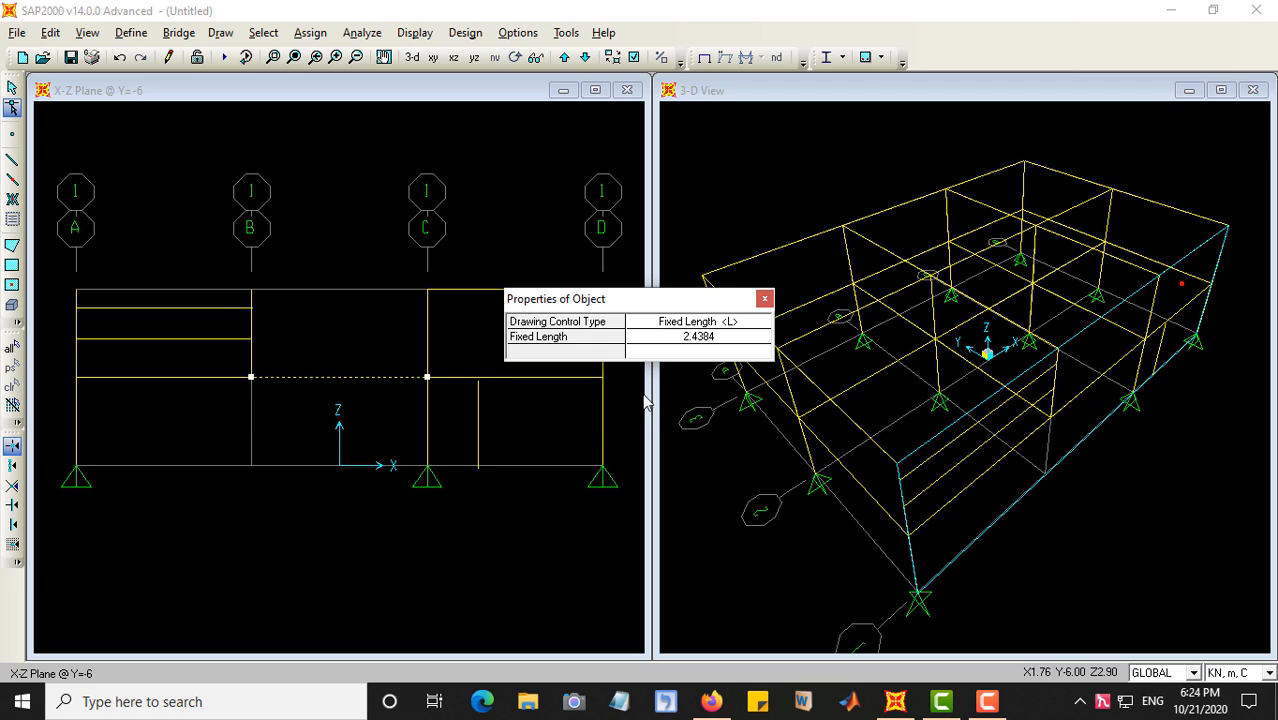
double_click(716, 340)
text(2)
click(364, 379)
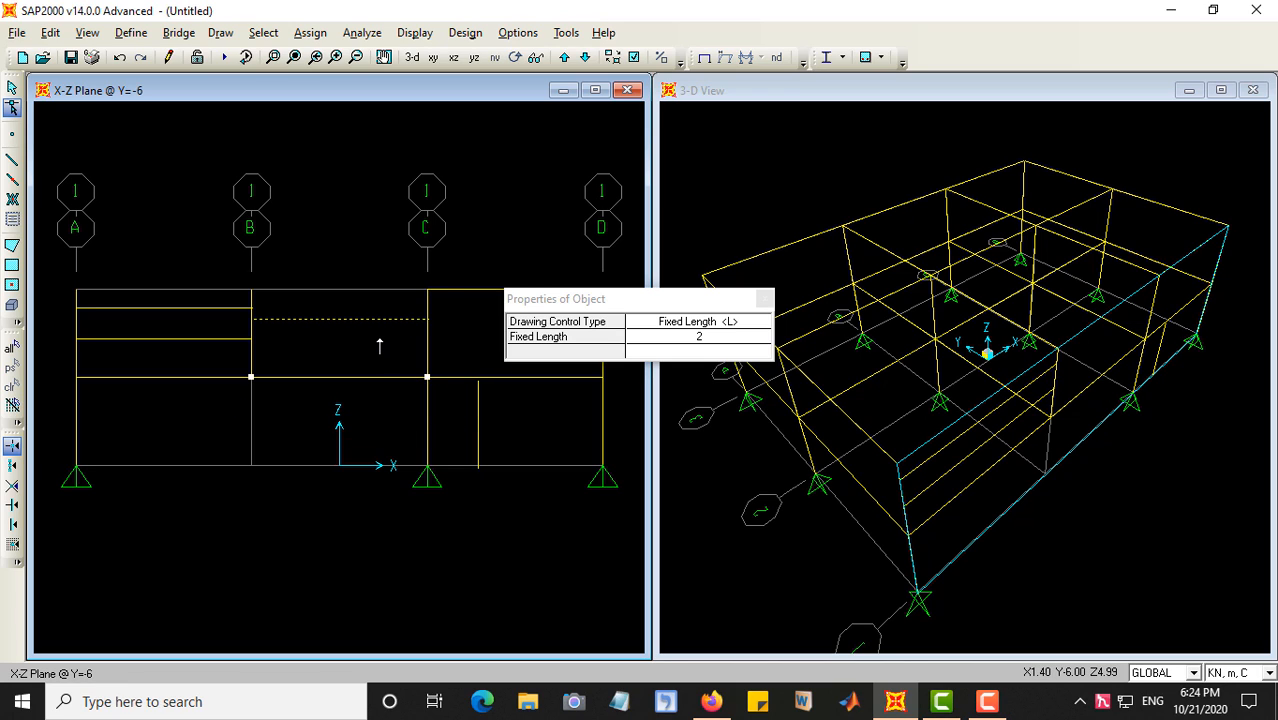
click(379, 319)
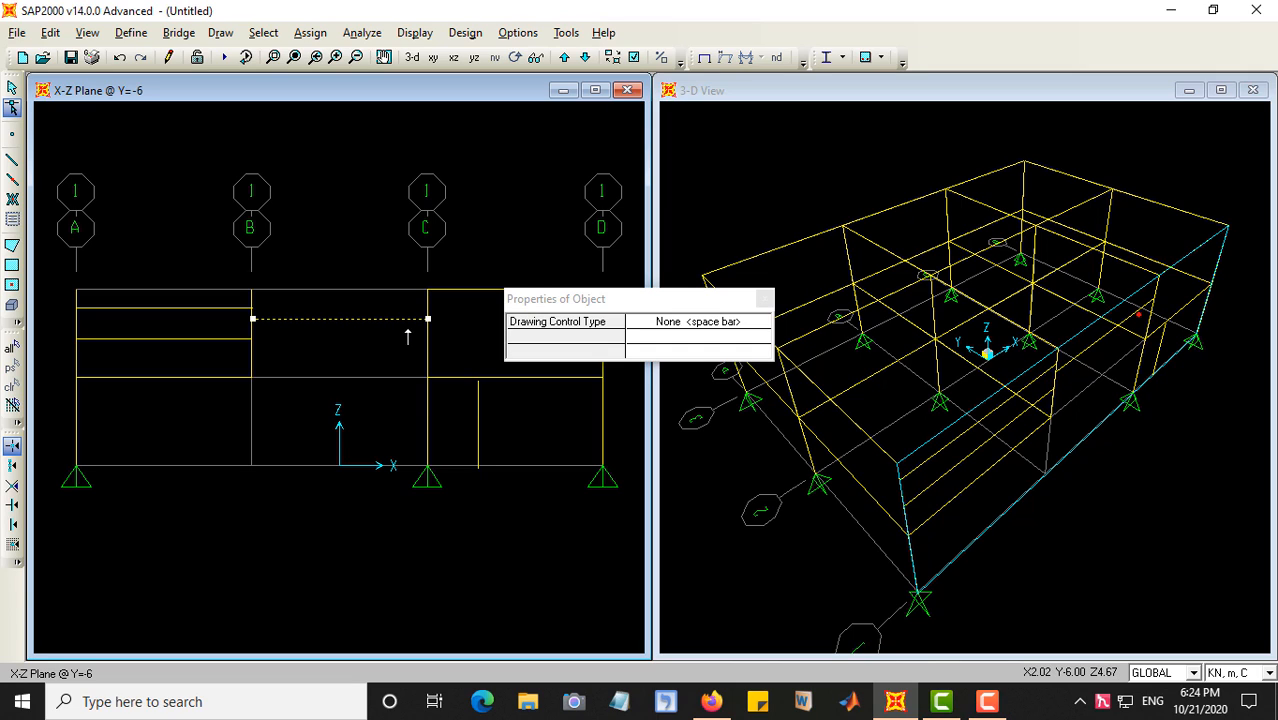
key(Escape)
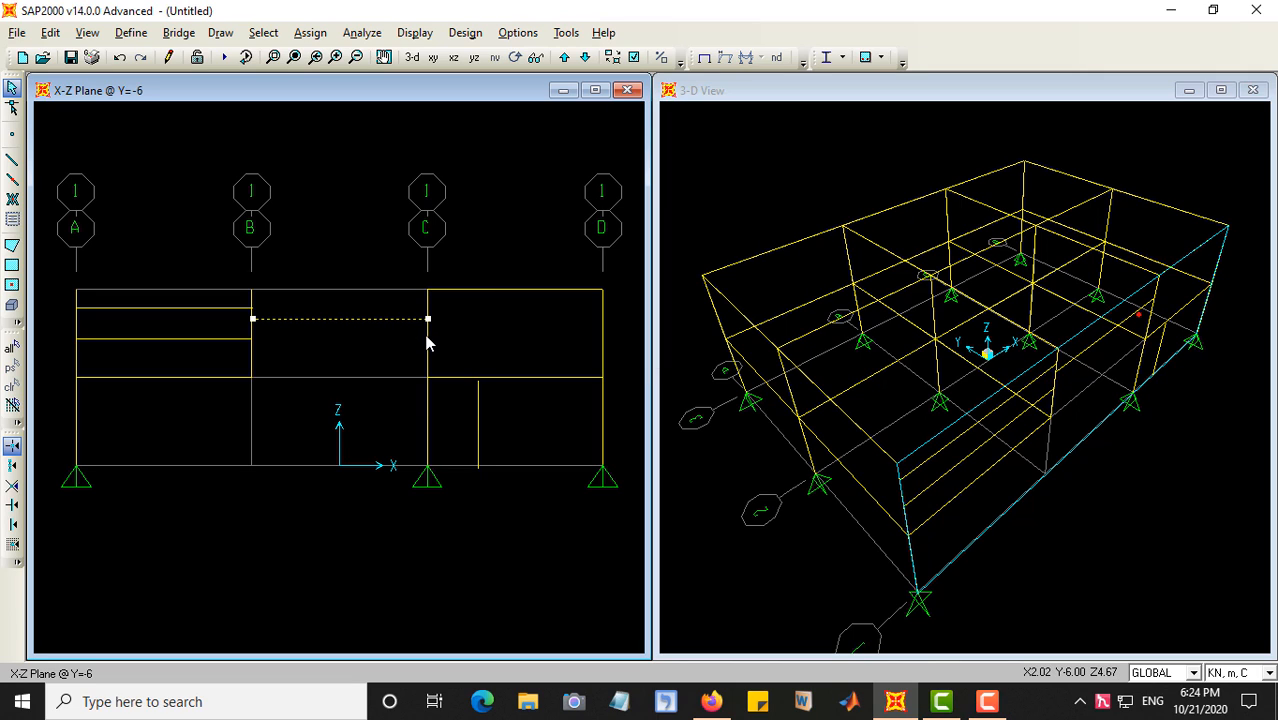
right_click(365, 319)
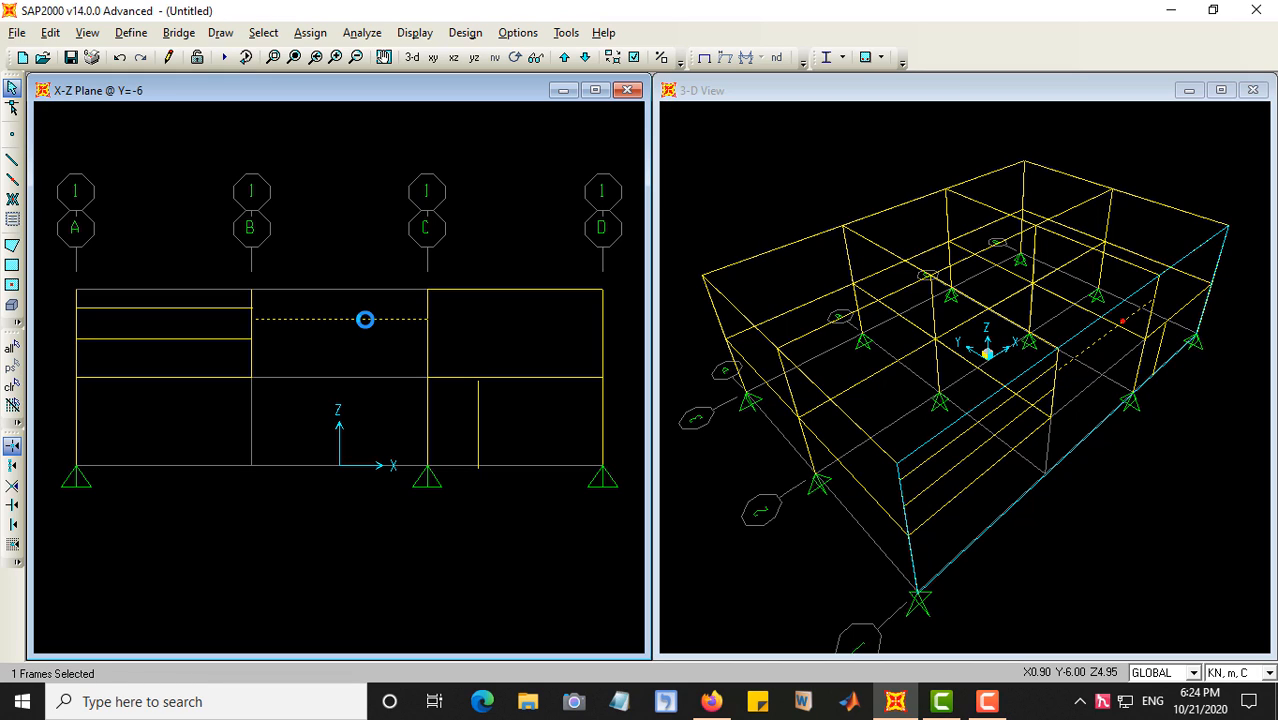
Step: Reshape the upper-story column at C with a Fixed Length control of 3 m, placing it midway between B and C
click(12, 109)
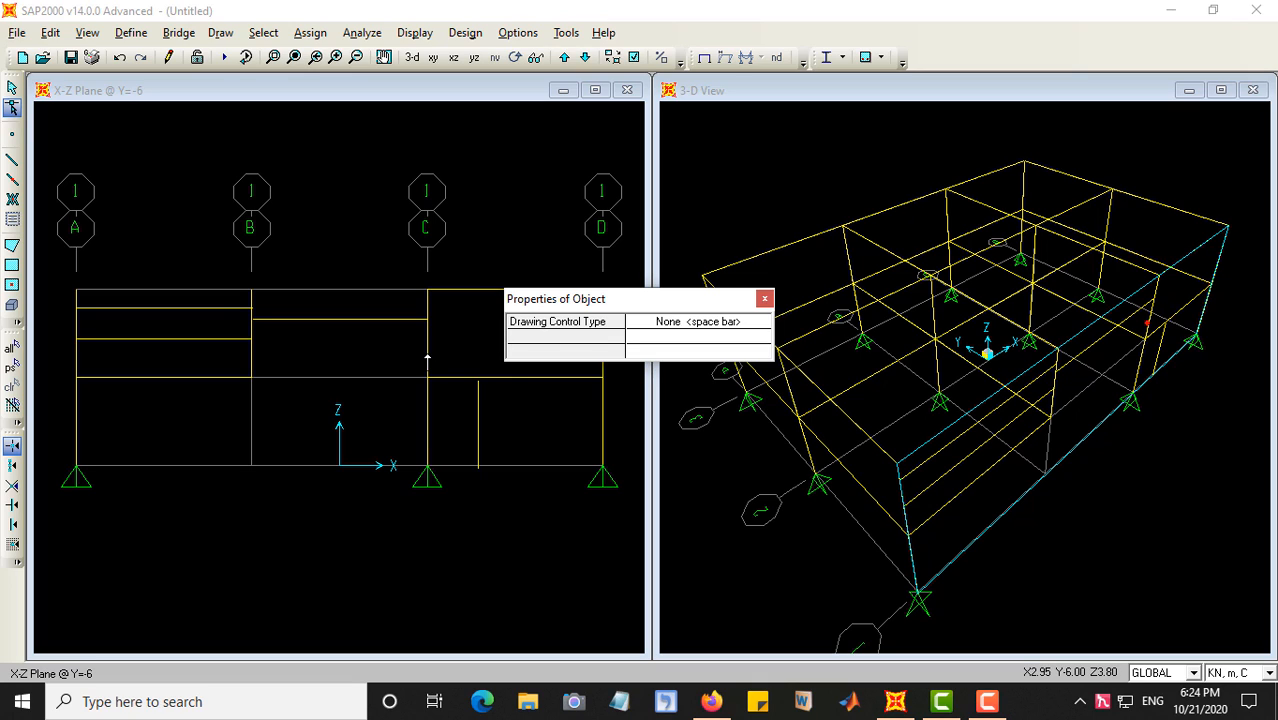
click(428, 360)
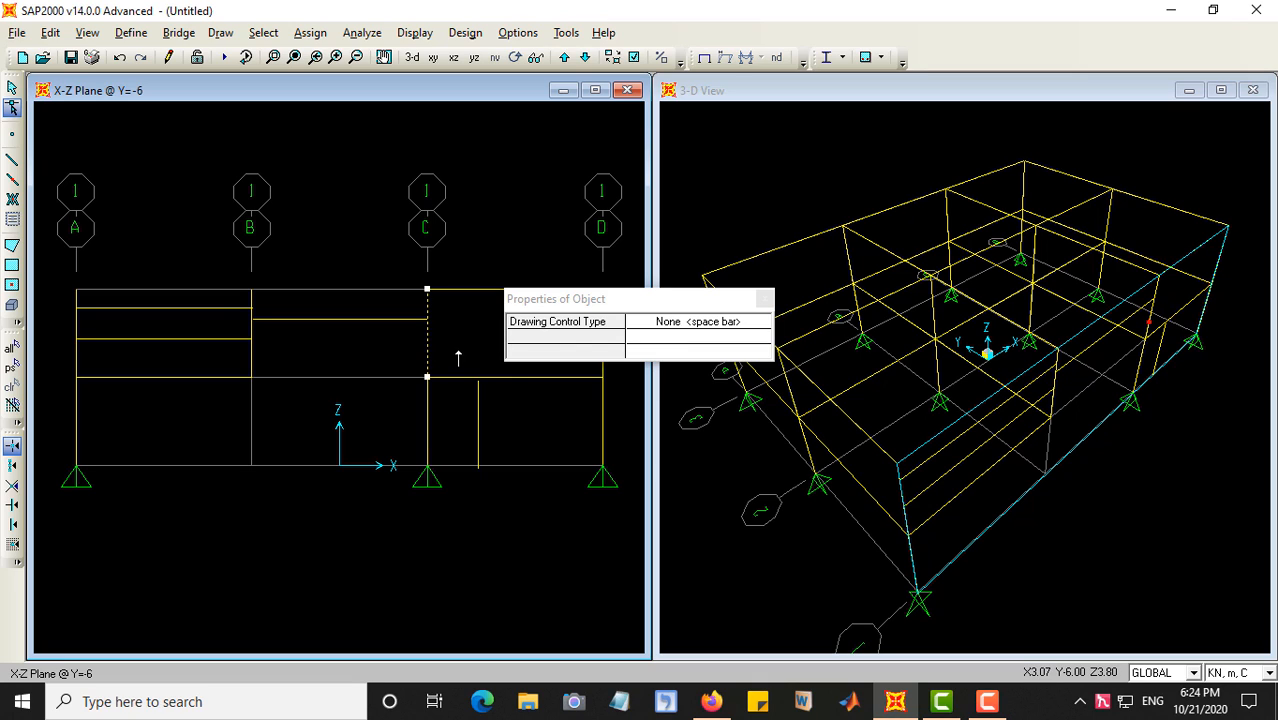
click(681, 324)
click(681, 324)
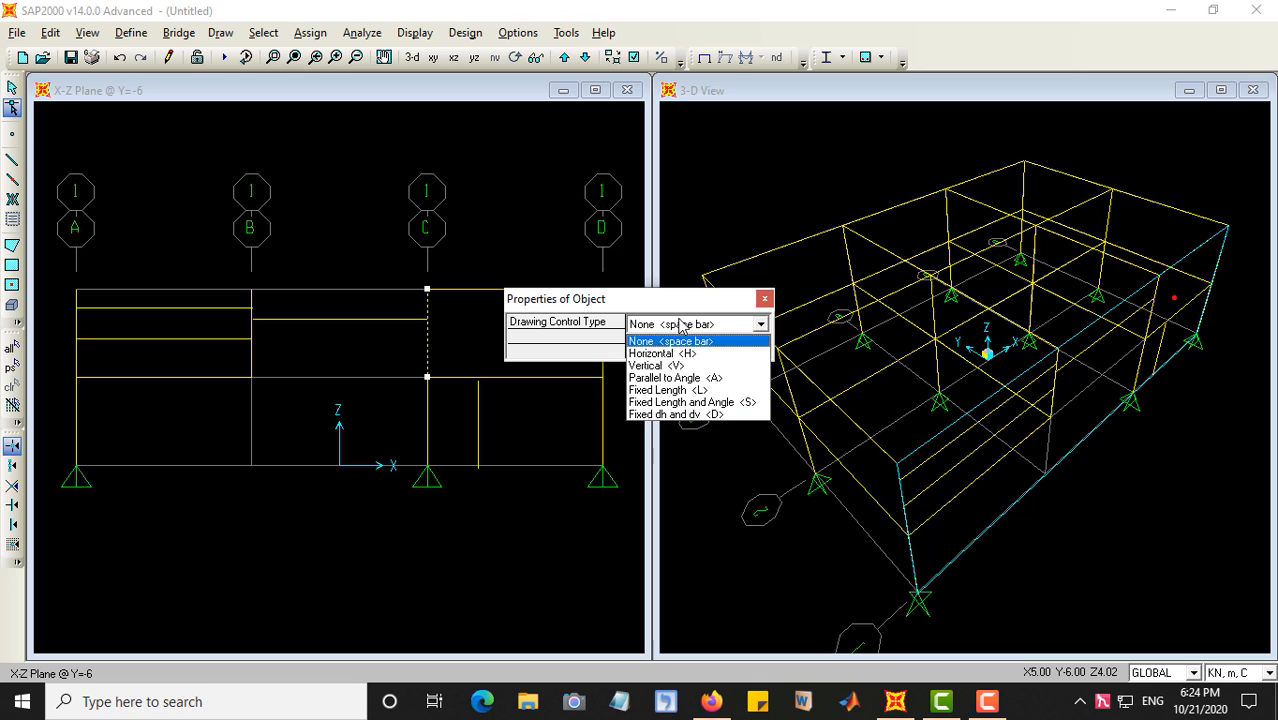
click(667, 391)
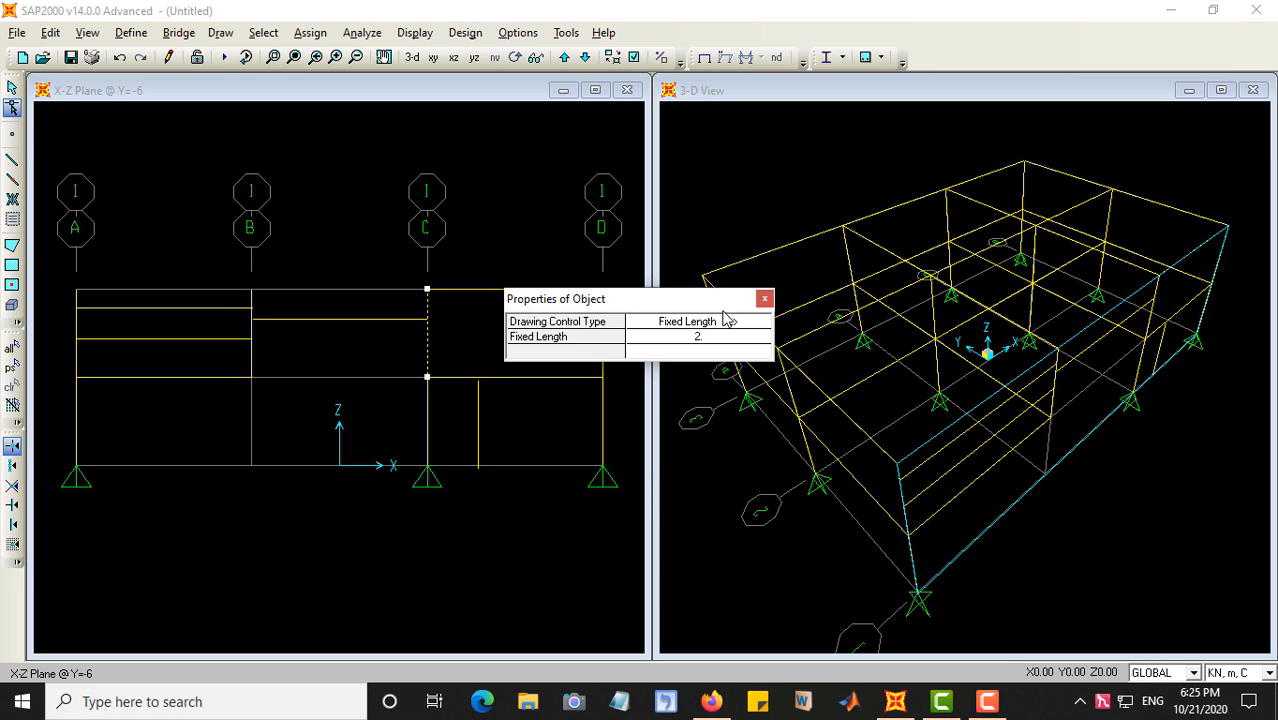
click(710, 344)
text(3)
click(428, 348)
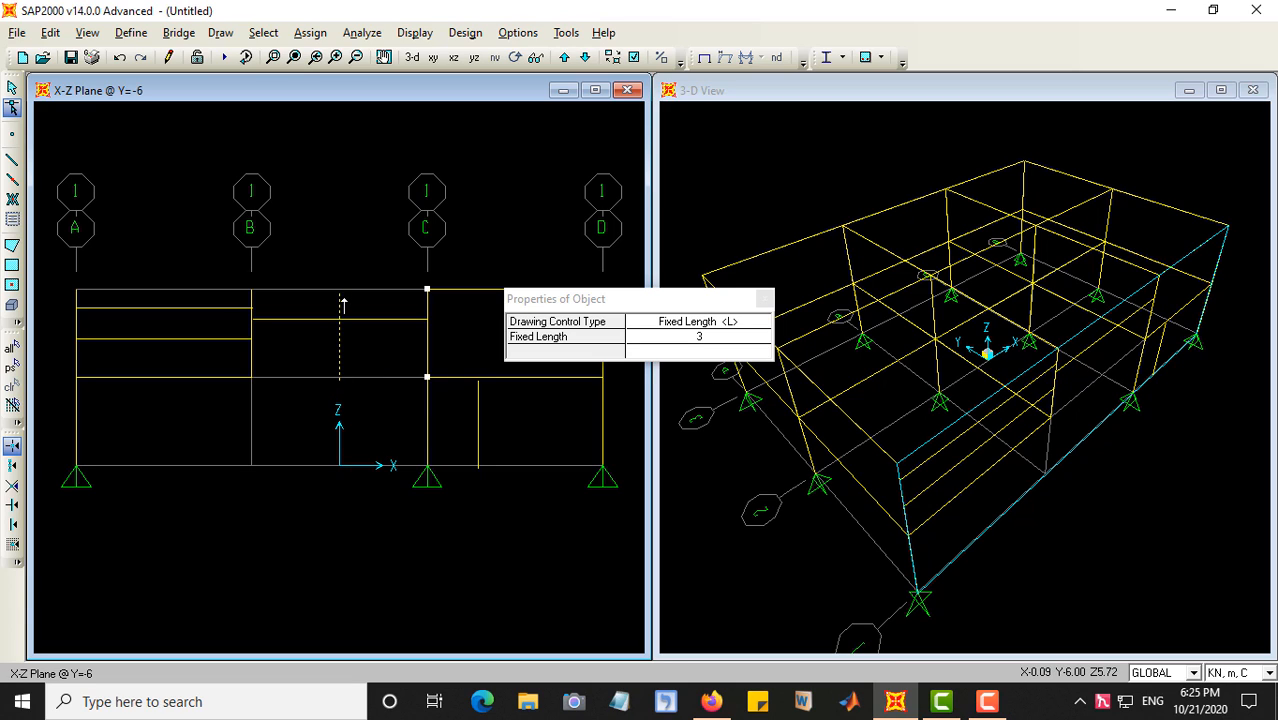
click(342, 299)
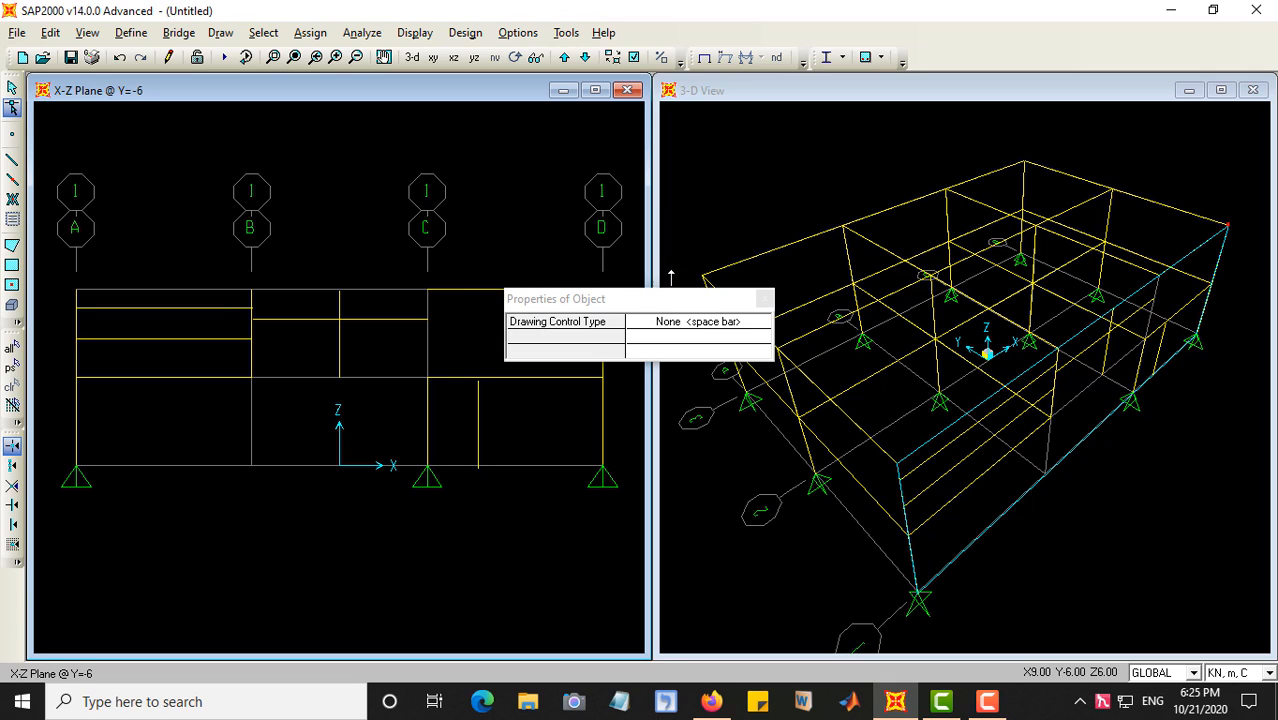
click(764, 300)
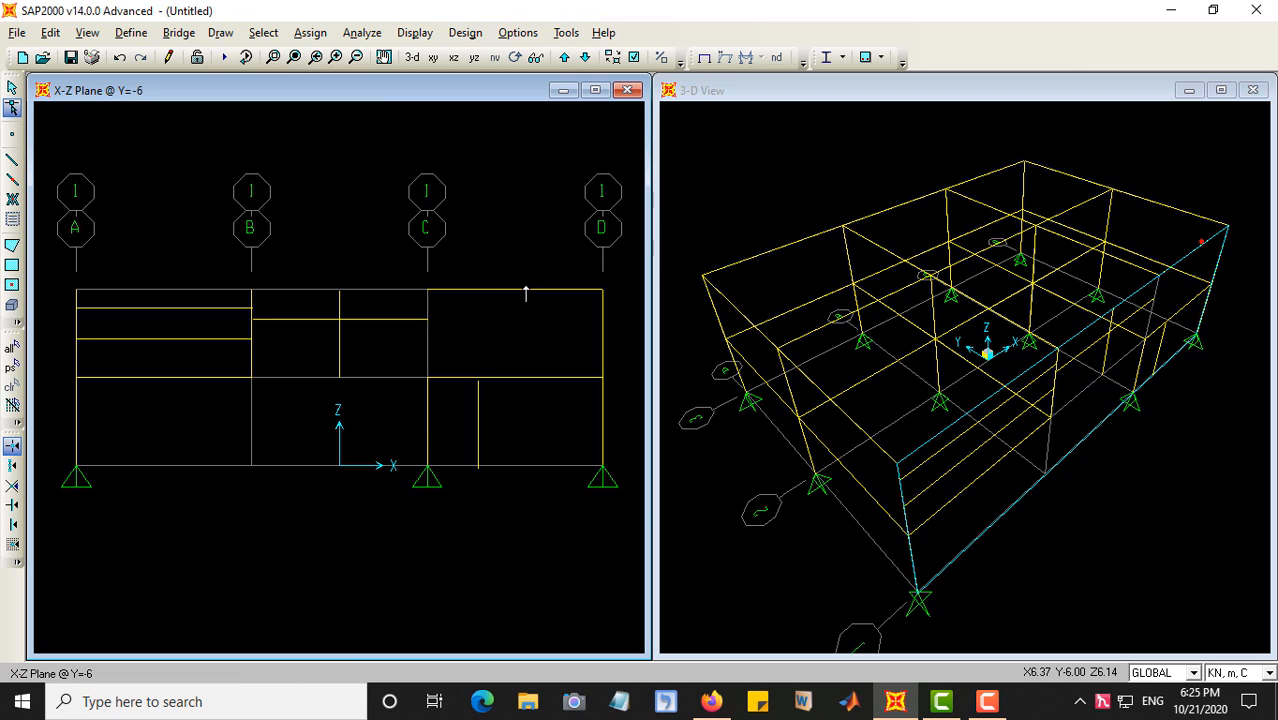
Step: Undo the recent reshape moves back to the point before the A–B roof beam was lowered
key(ctrl+z)
key(ctrl+z)
key(ctrl+z)
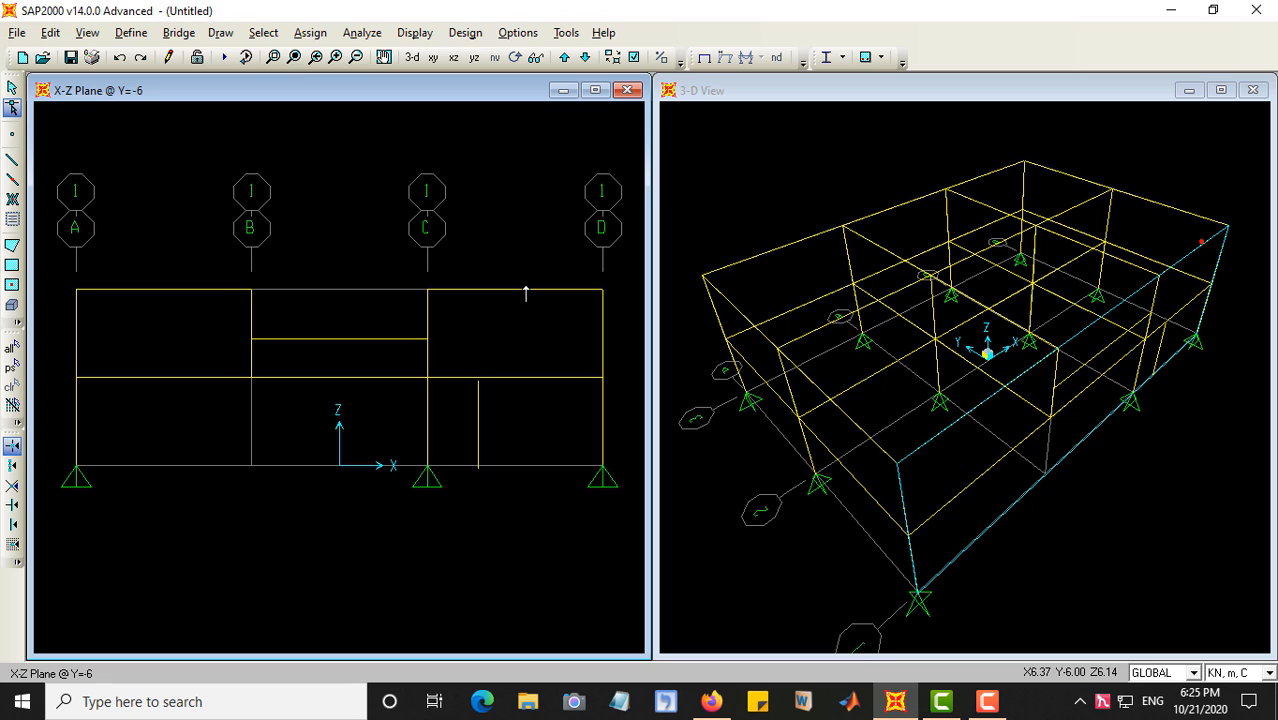
Step: Undo the remaining beam and column moves, then try lowering the roof joint at C to the first-story joint and undo that move
key(ctrl+z)
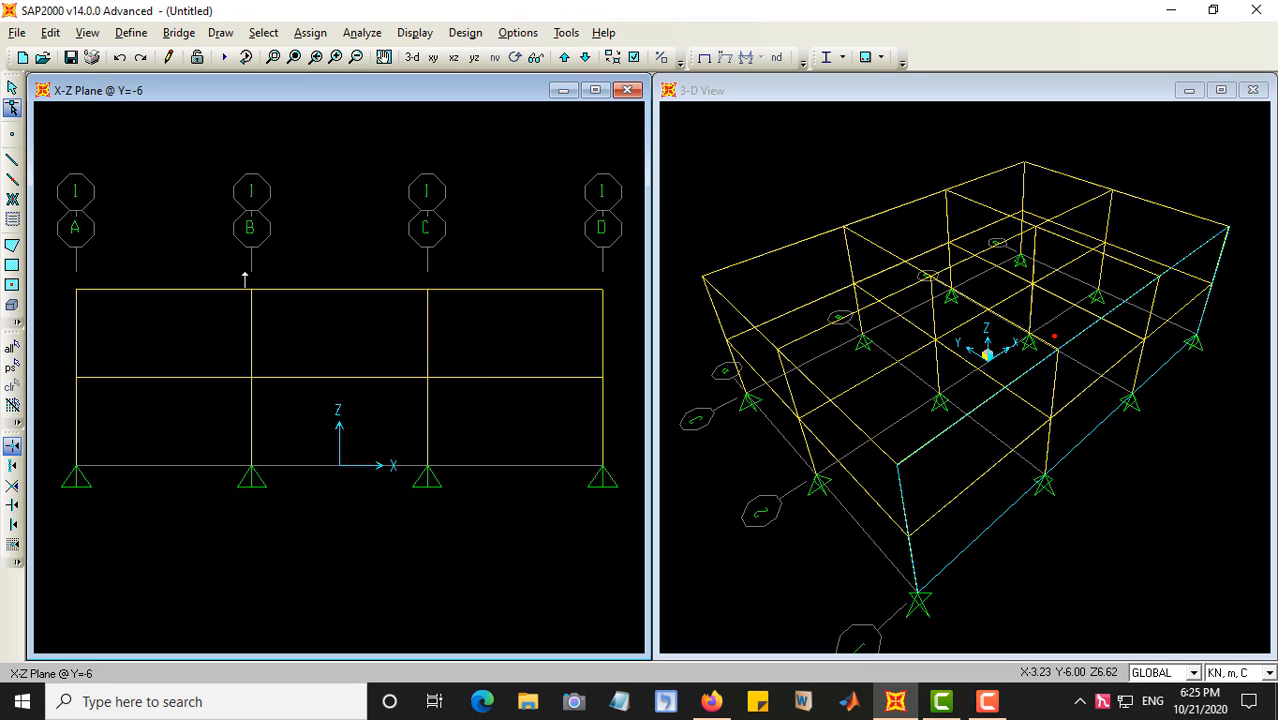
click(427, 292)
click(427, 292)
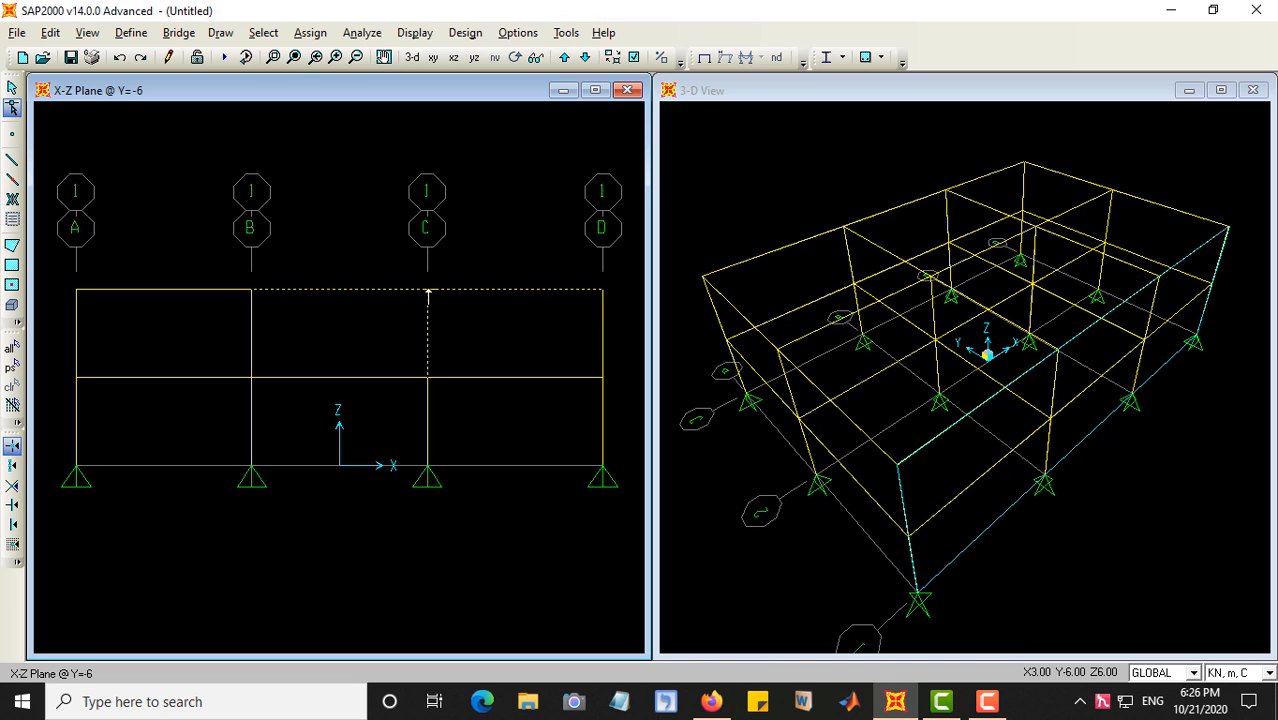
drag(427, 290, 426, 378)
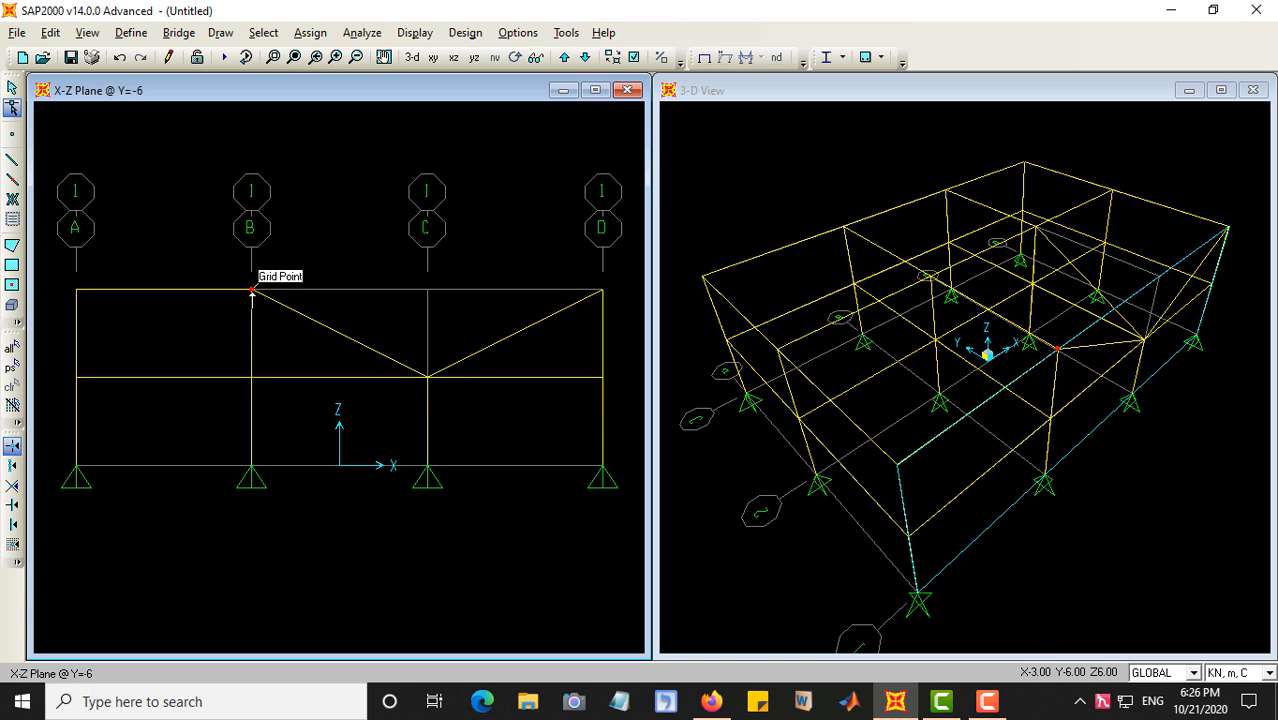
key(ctrl+z)
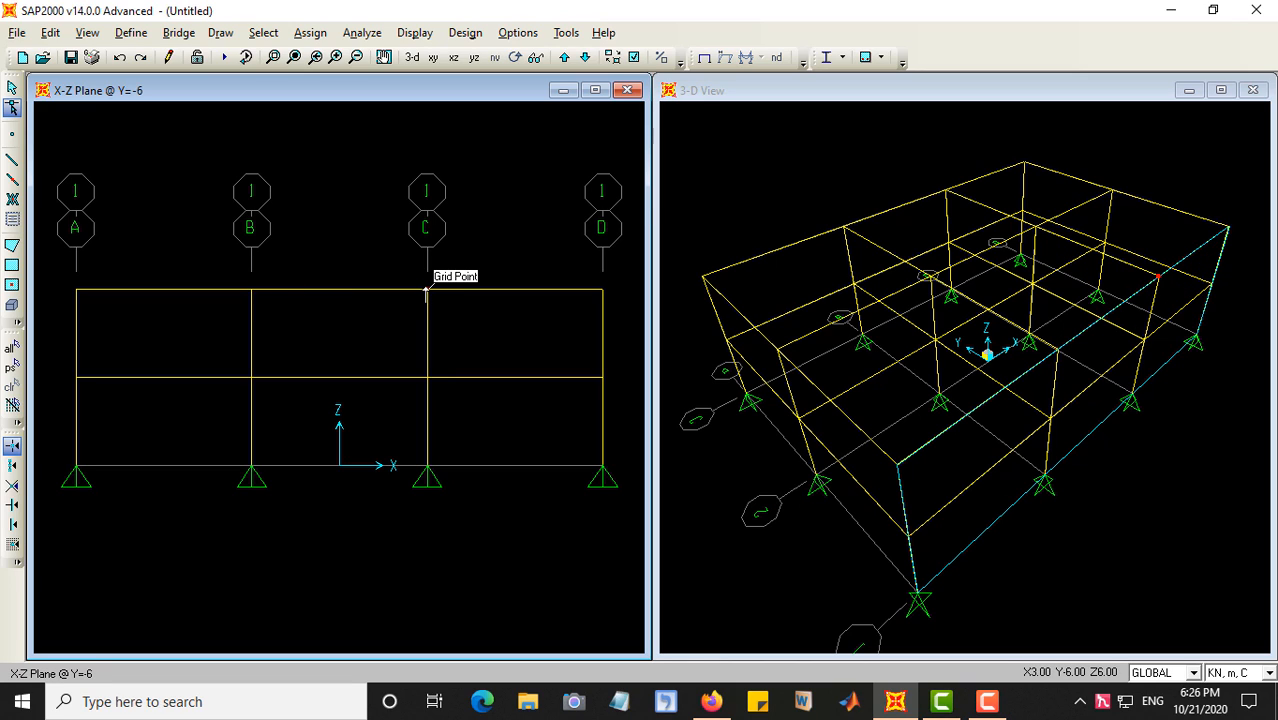
Step: Raise the roof joint at C well above the roof line, and lower the roof joint at A to the first-story joint at Z = 3 m
click(426, 290)
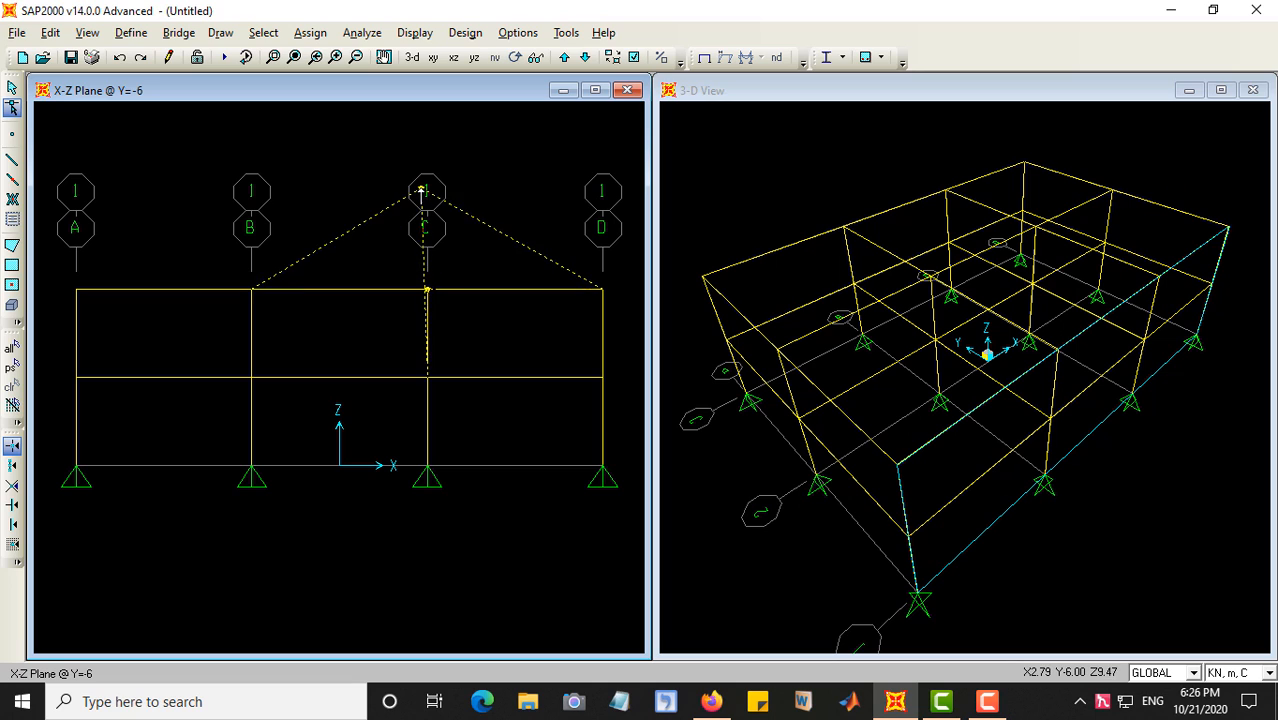
drag(427, 212, 427, 213)
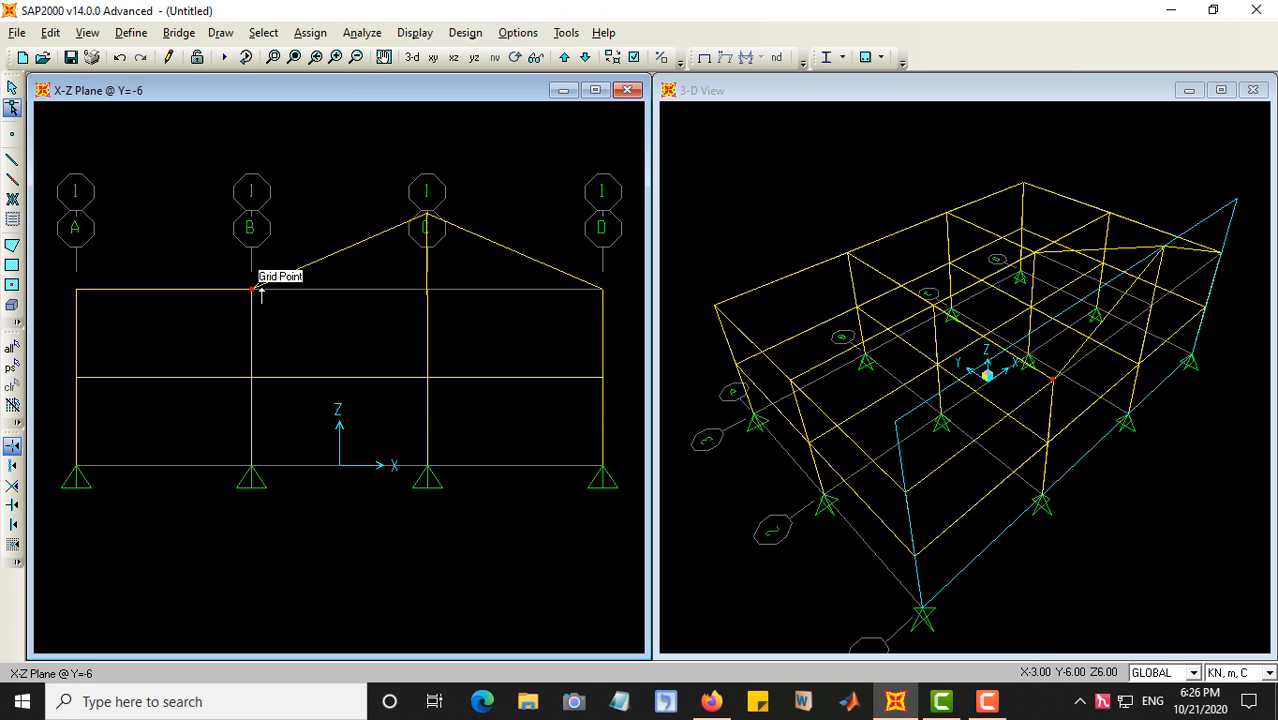
click(78, 293)
drag(78, 293, 147, 348)
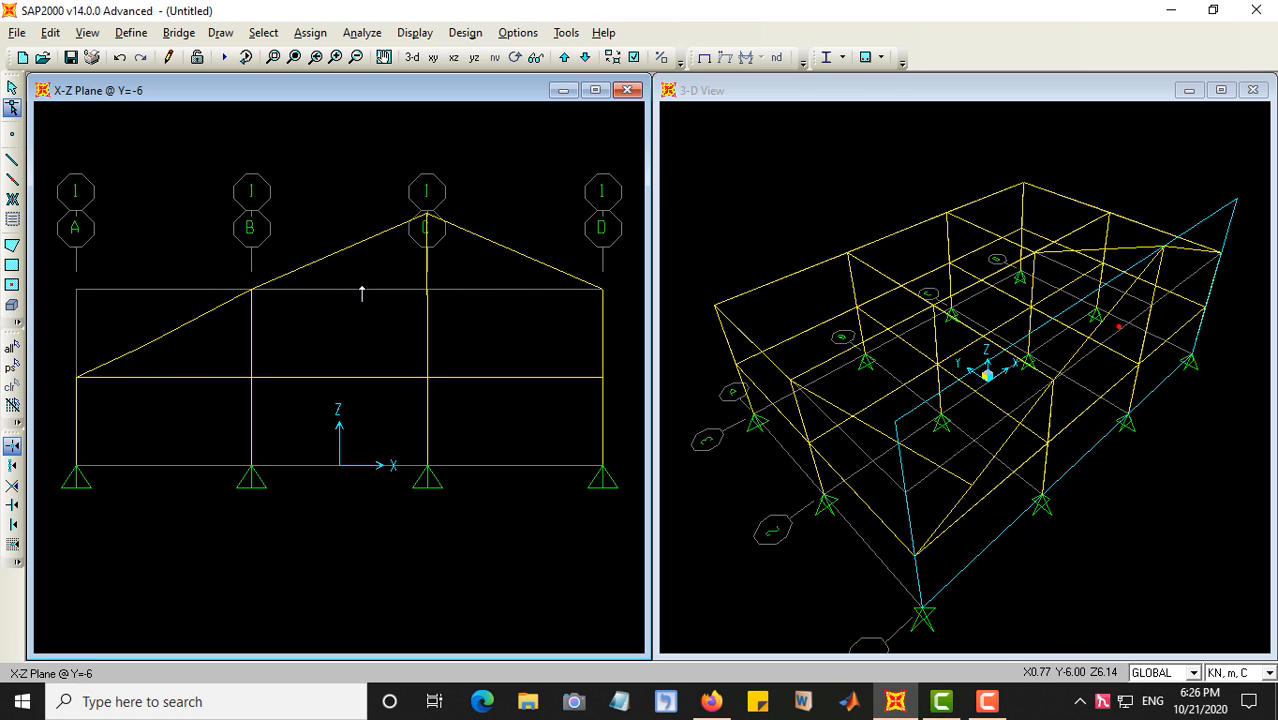
Step: Try moving the first-story joint at C to the roof joint at B, then undo all the joint moves
click(427, 378)
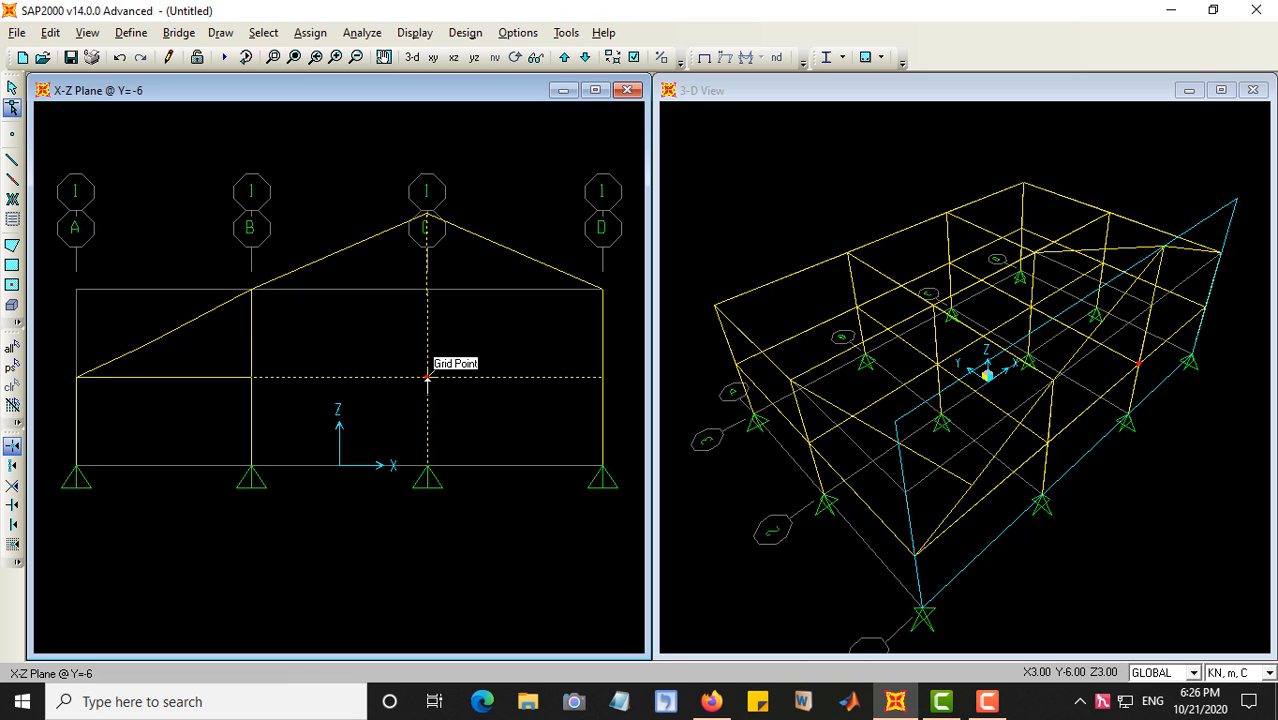
drag(427, 378, 254, 292)
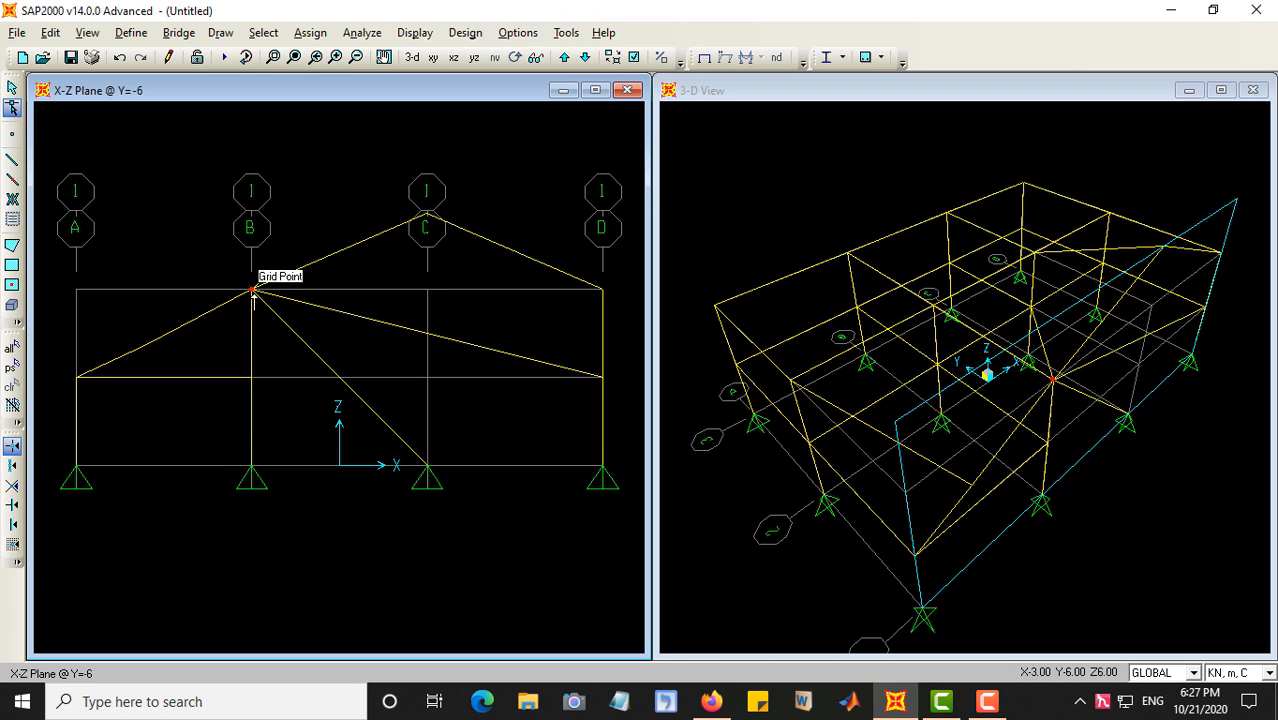
key(ctrl+z)
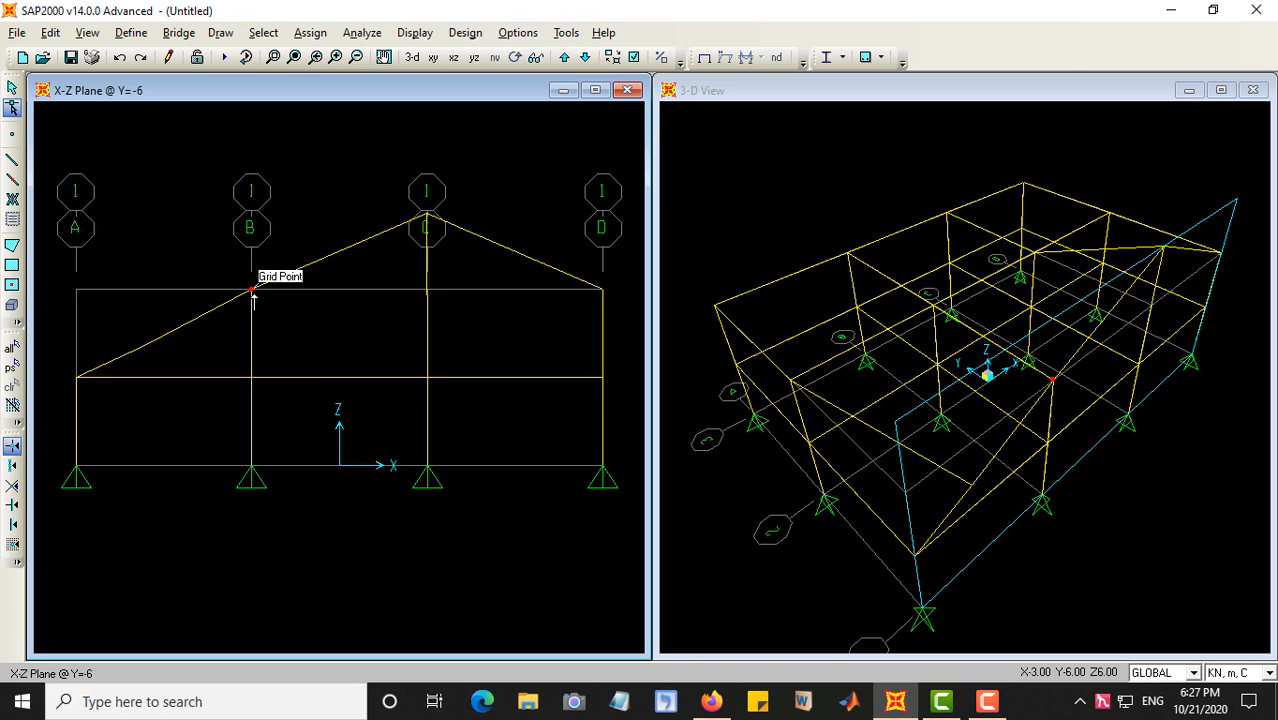
key(ctrl+z)
key(ctrl+z)
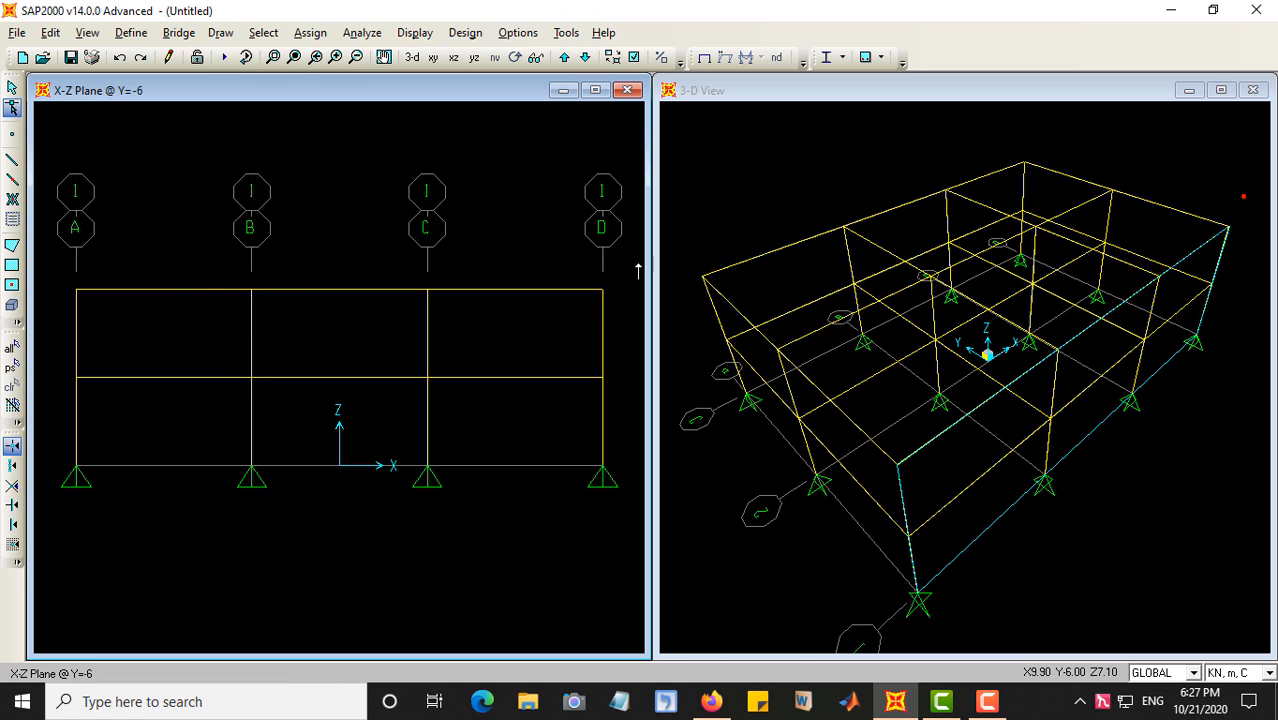
Step: Try moving the roof joint at D to the first-story joint at C and back with all connected members, then undo and leave reshape mode
click(602, 290)
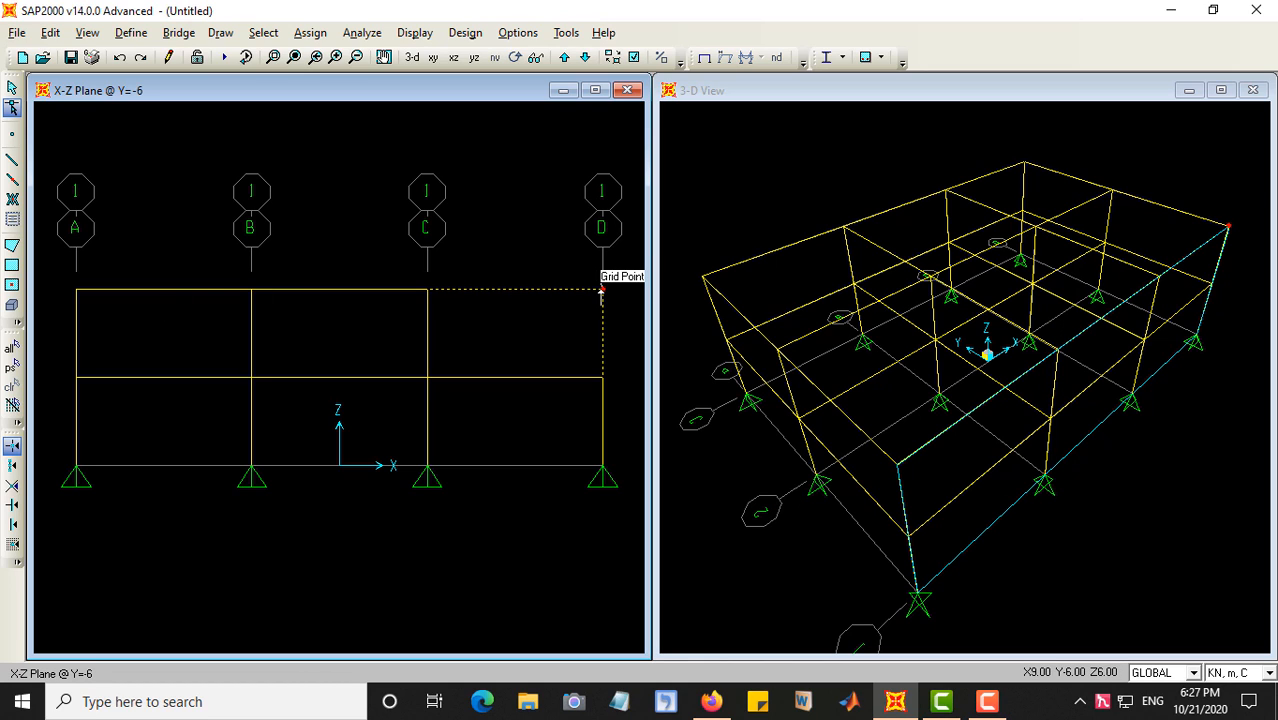
drag(602, 290, 429, 380)
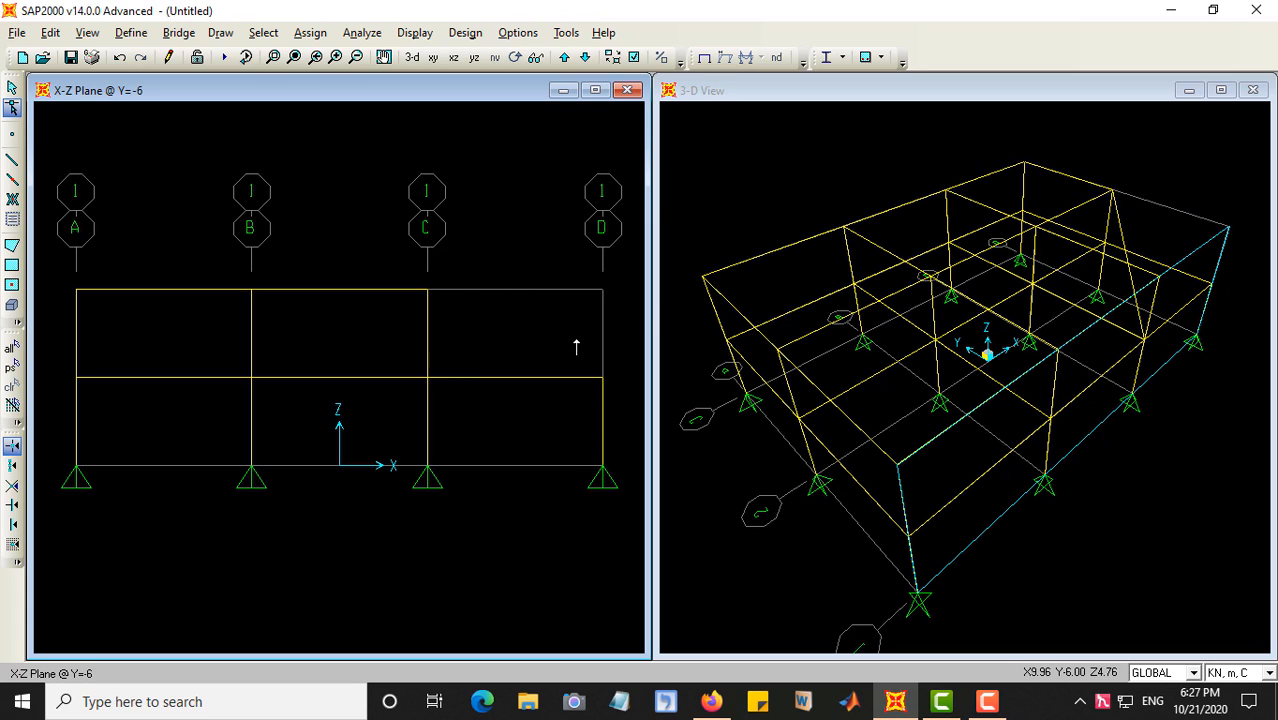
drag(429, 377, 603, 290)
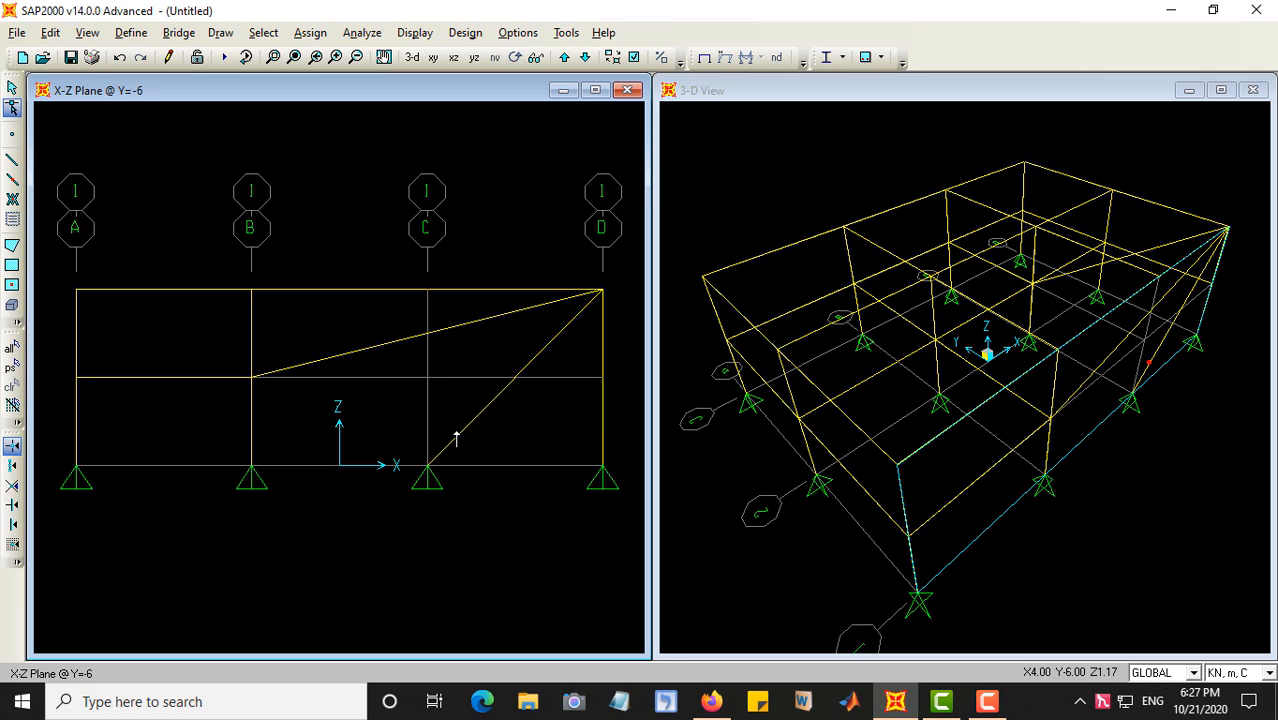
key(Delete)
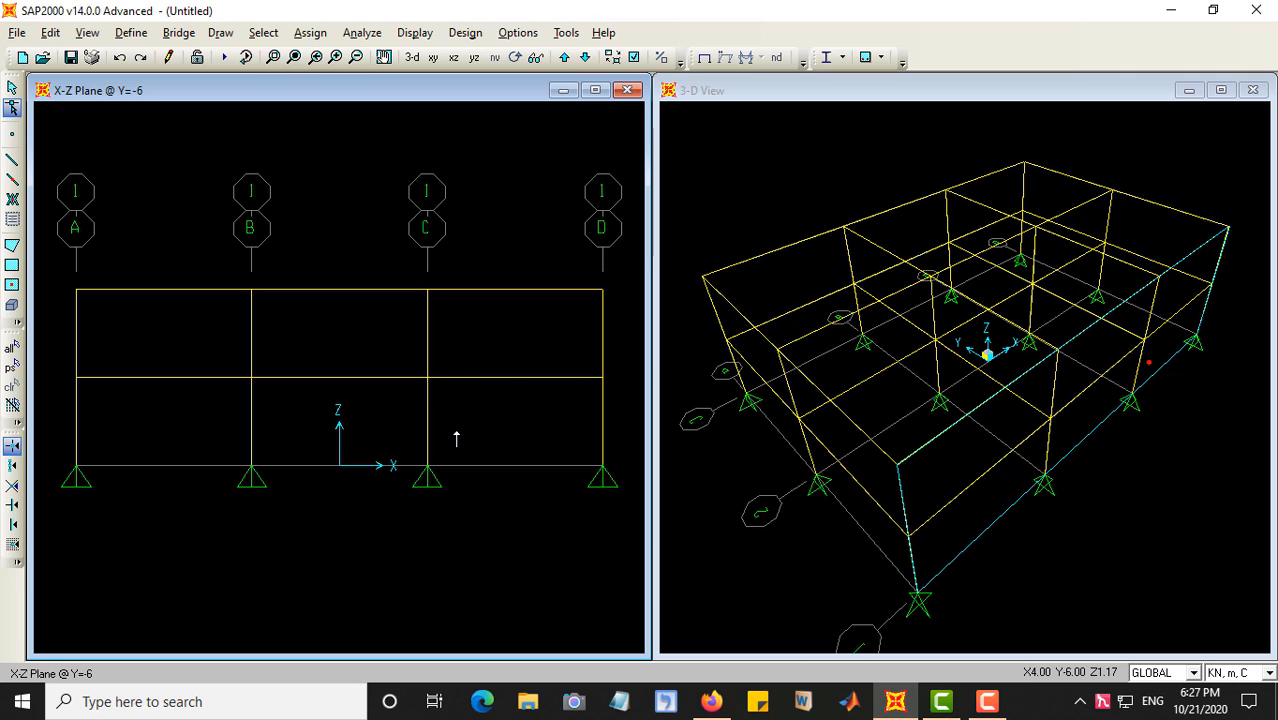
key(Escape)
Step: Start adding a new frame section property and show the section shapes available for the Concrete type
click(130, 33)
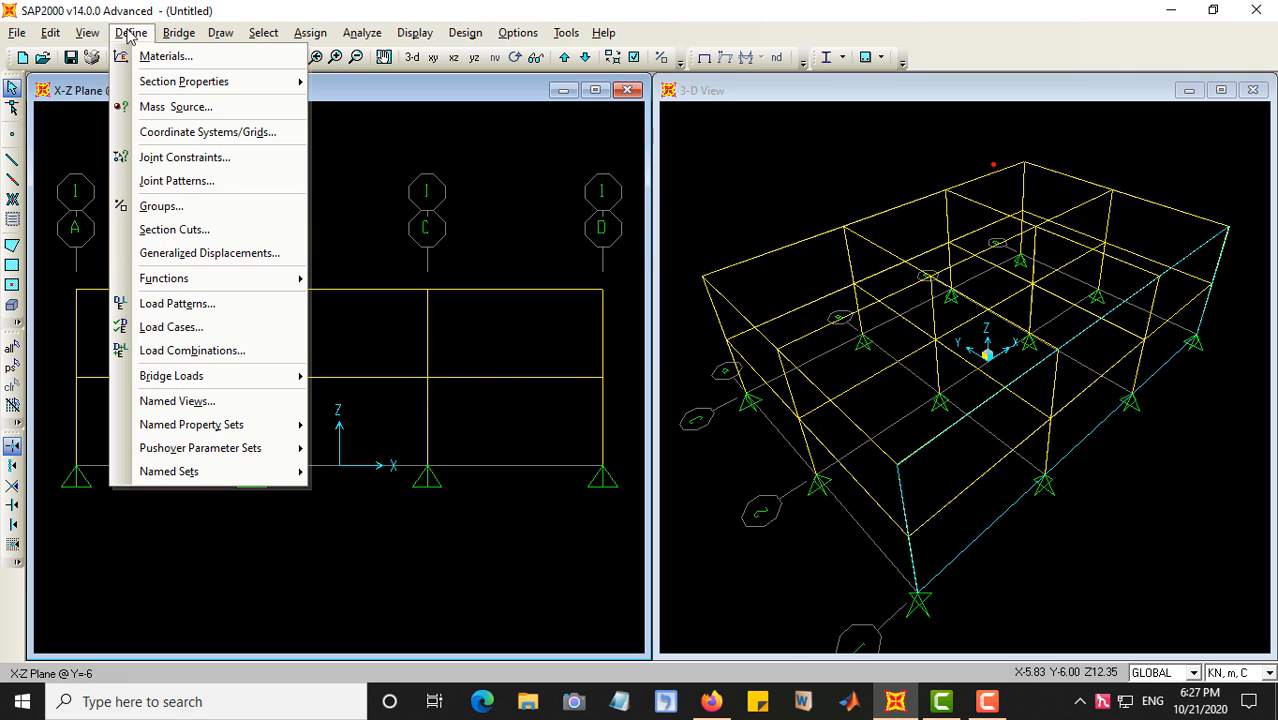
mouse_move(185, 82)
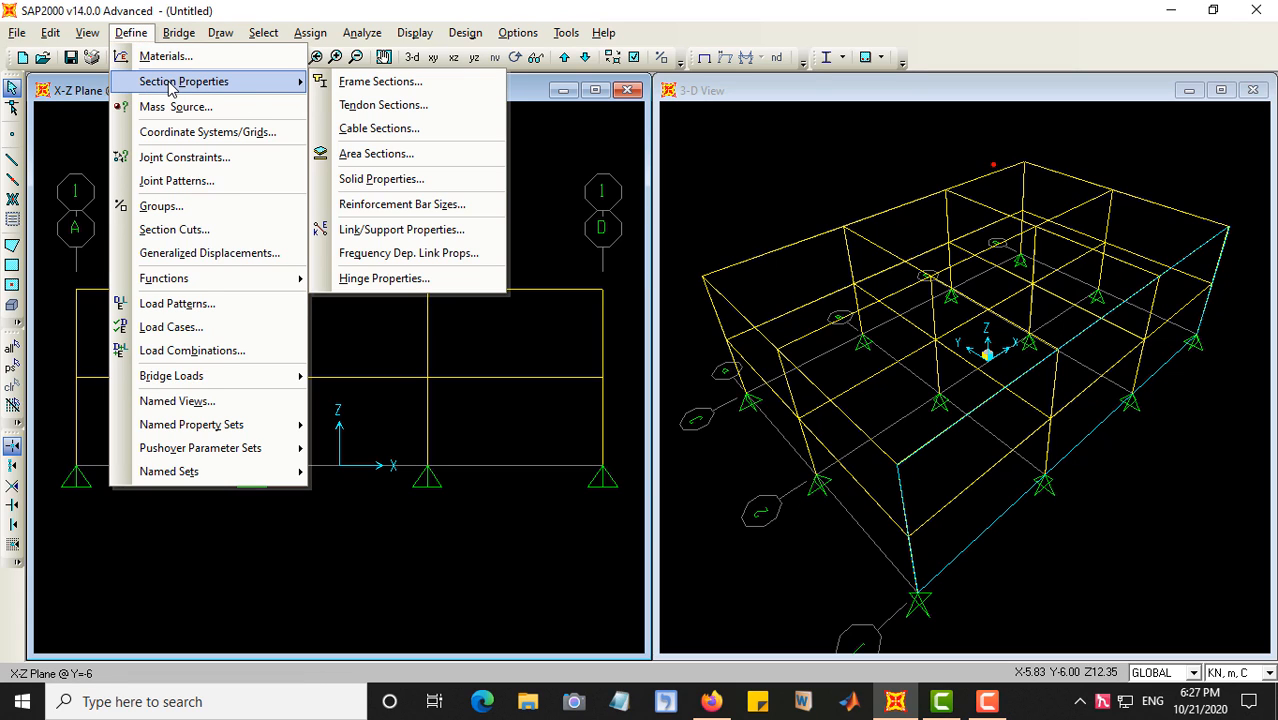
click(372, 82)
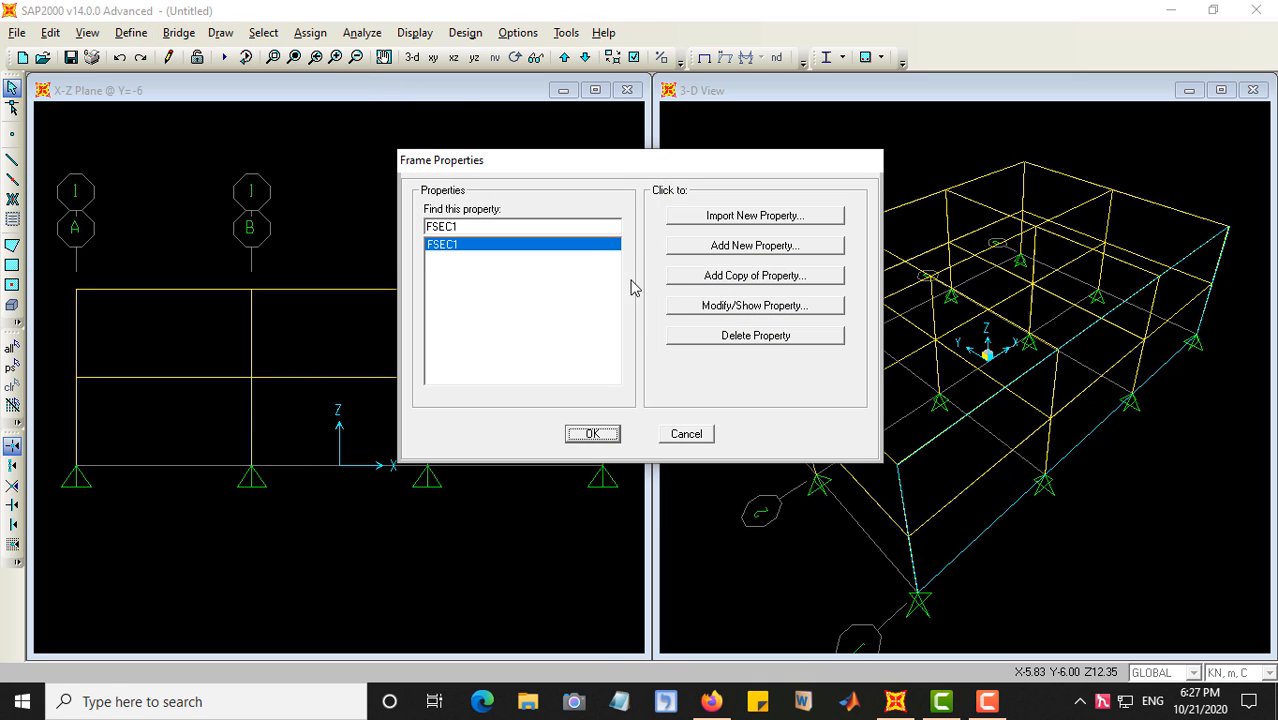
click(704, 254)
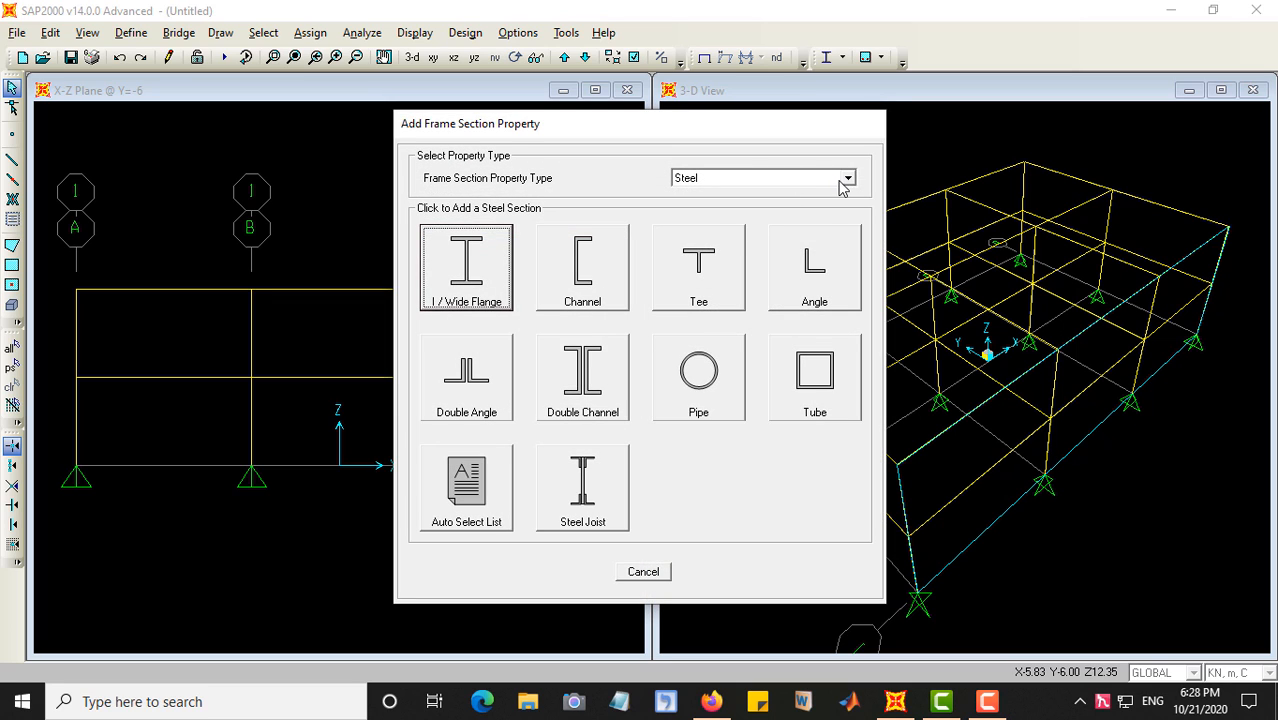
click(845, 180)
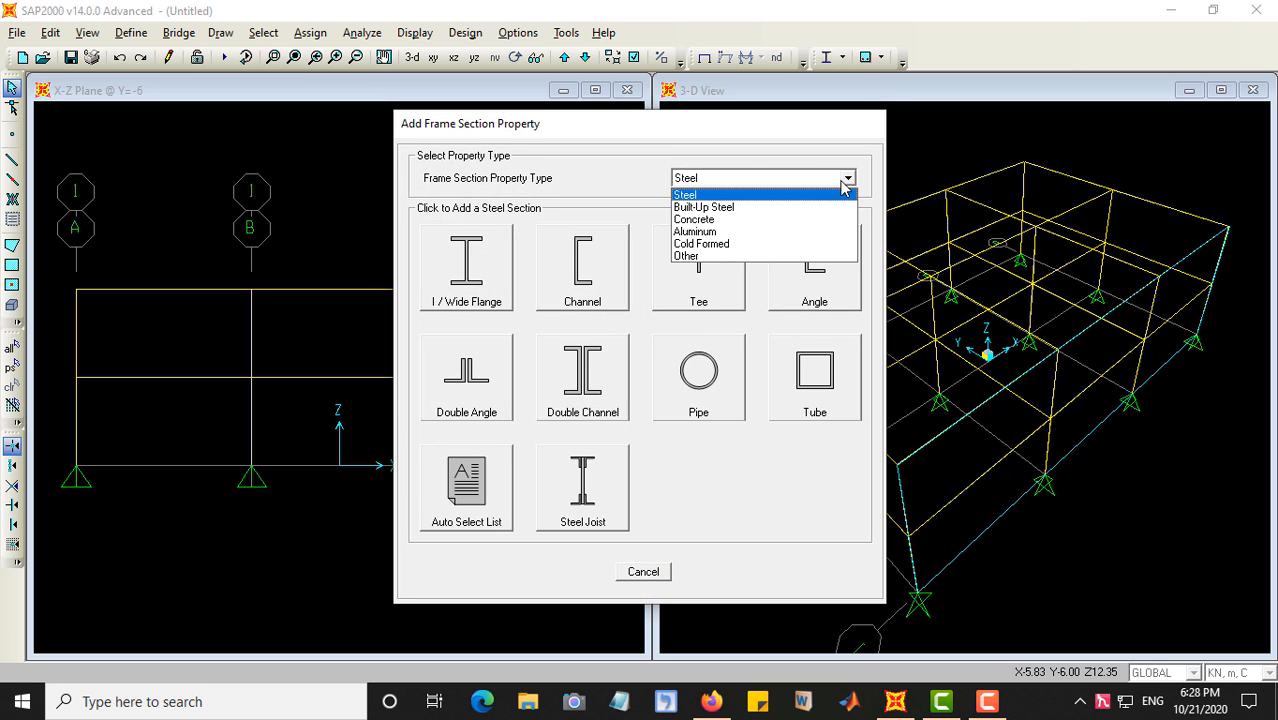
click(737, 217)
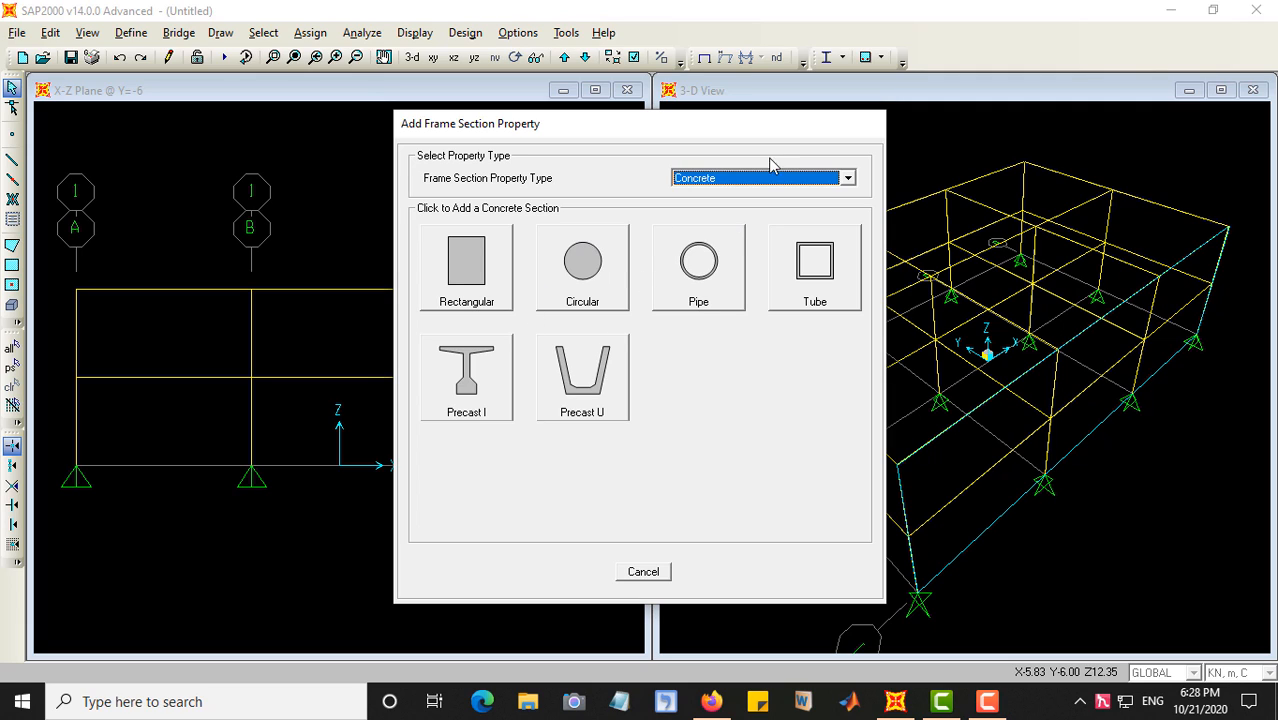
Step: Change the frame section property type to Other and create a Section Designer section
click(826, 177)
click(826, 177)
click(826, 177)
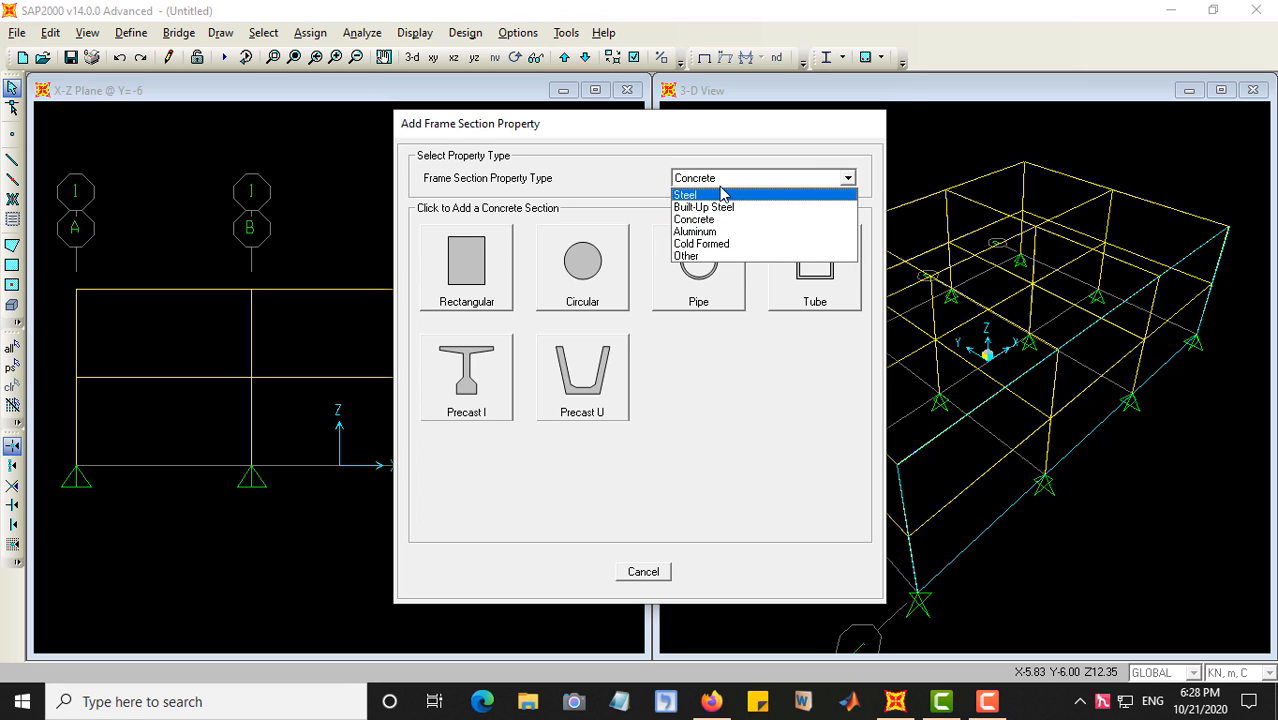
click(704, 257)
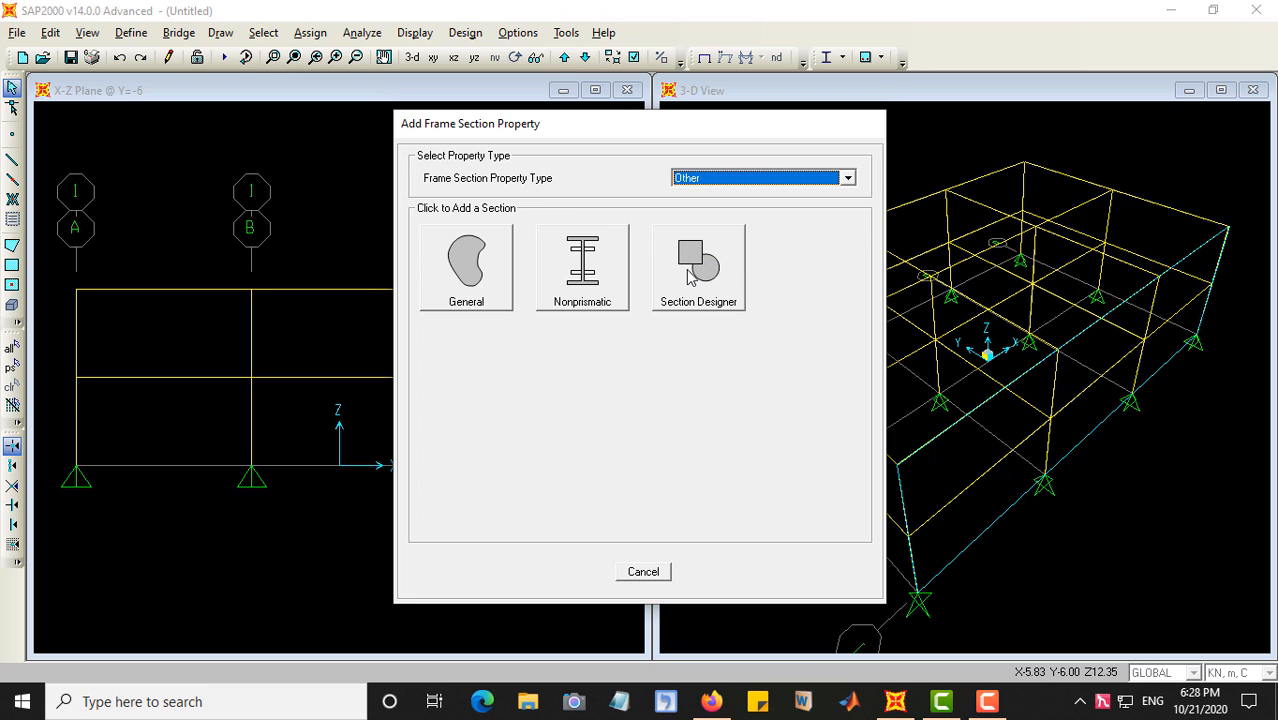
click(693, 266)
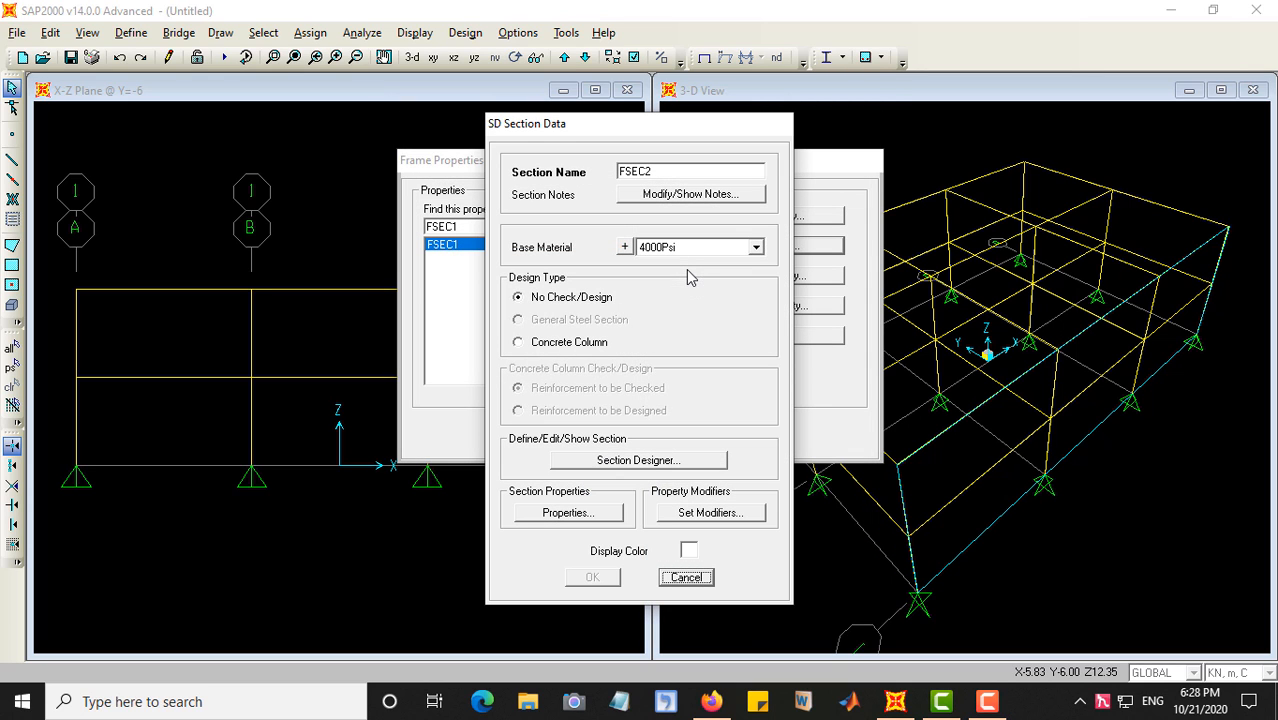
Step: Name the new section "beam T" and open it in Section Designer
double_click(663, 170)
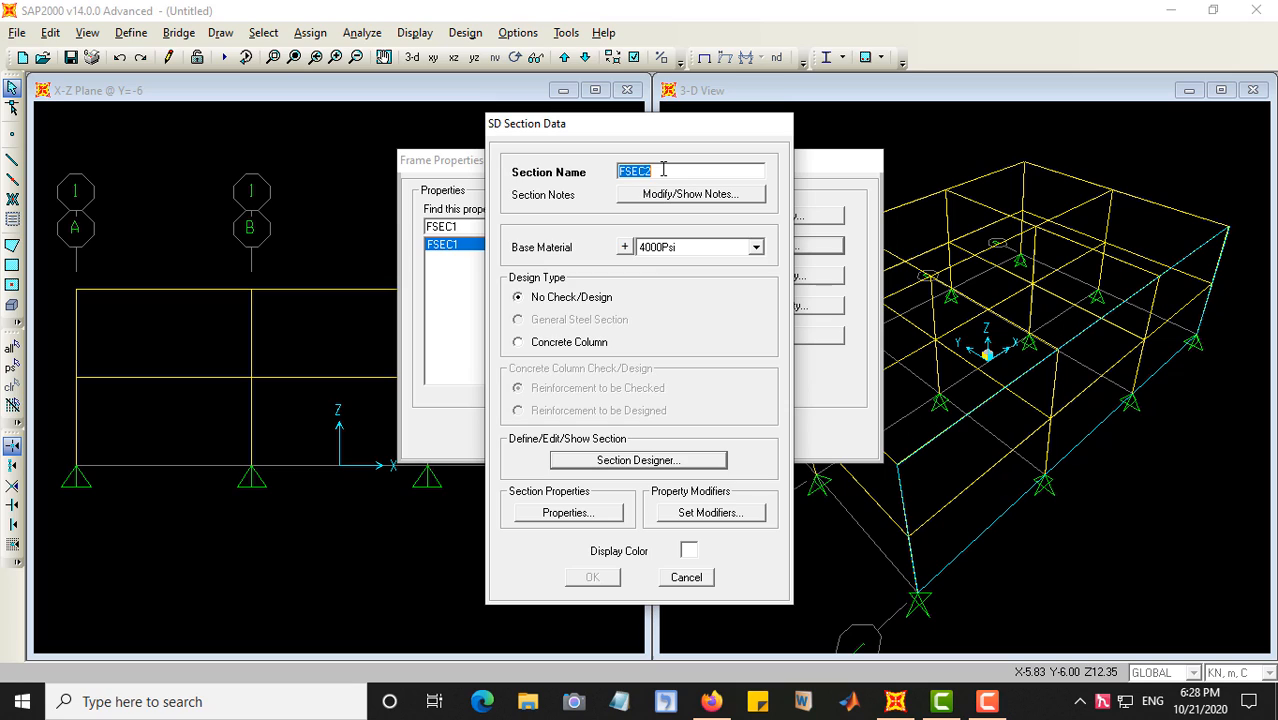
text(beam T)
click(590, 462)
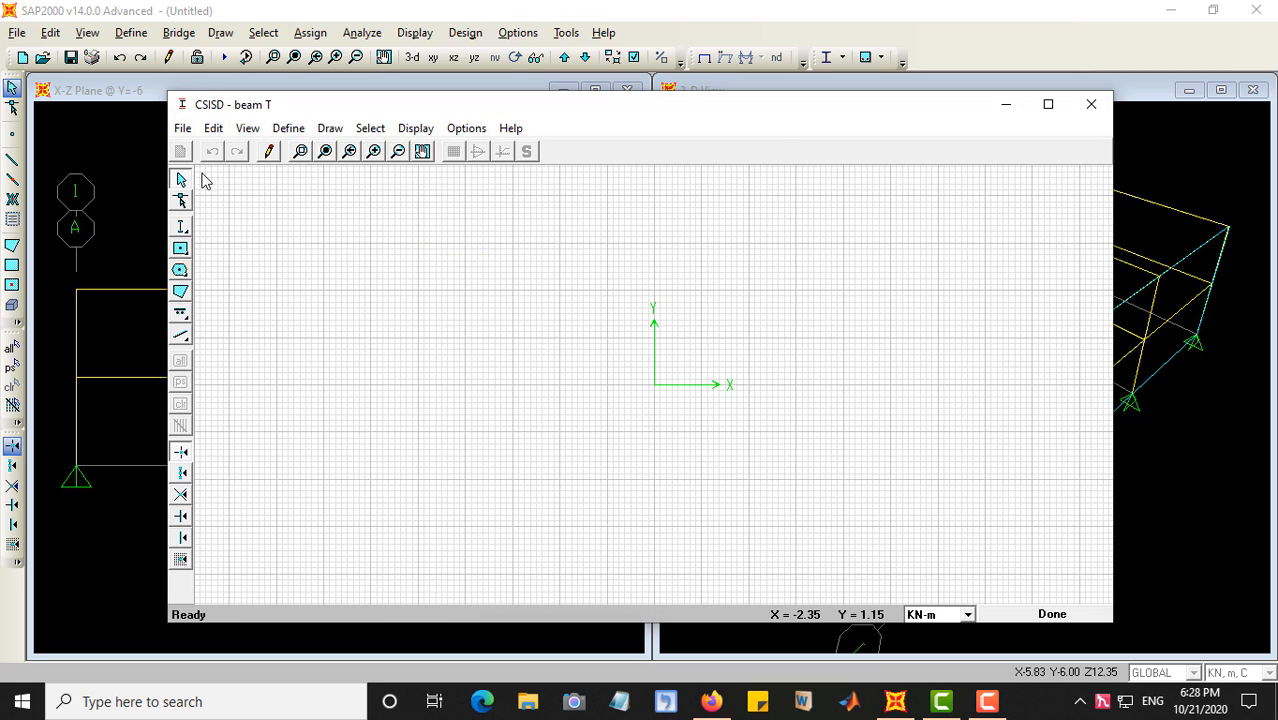
Step: Draw a T-shaped polygon with a flange 0.75 m wide and 0.25 m thick over a web 0.25 m wide and 0.5 m deep
click(183, 292)
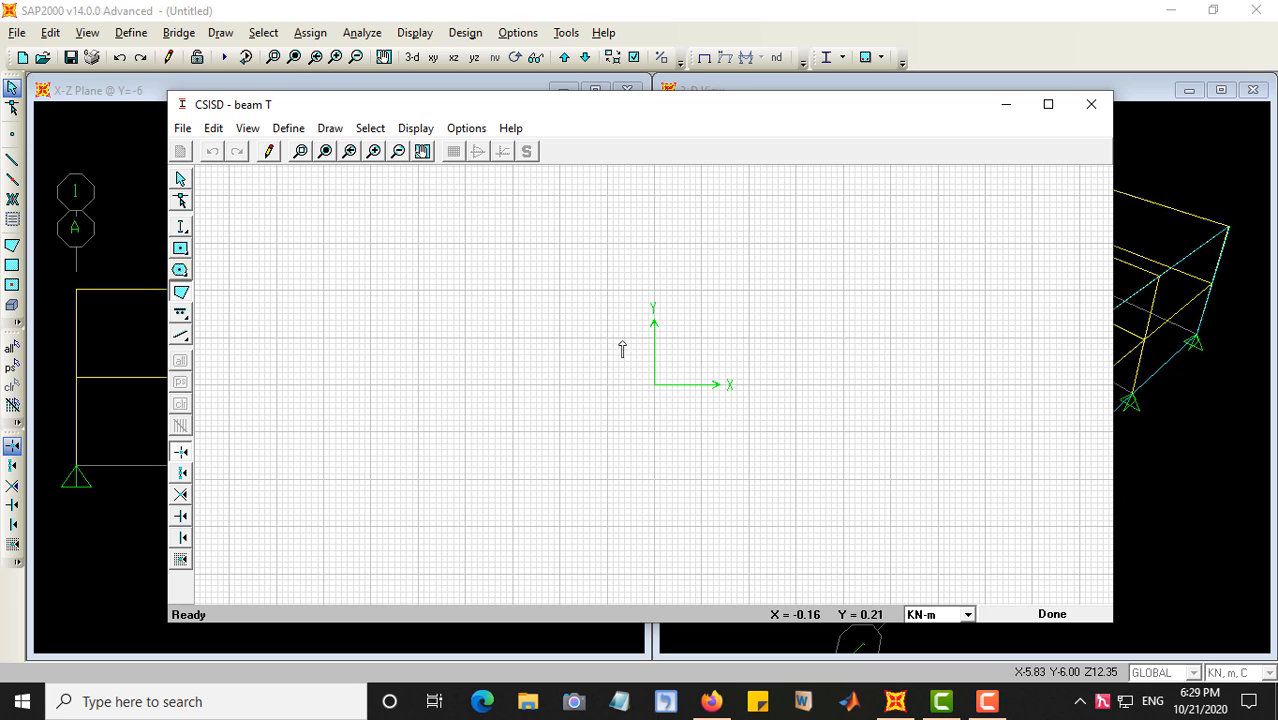
click(561, 337)
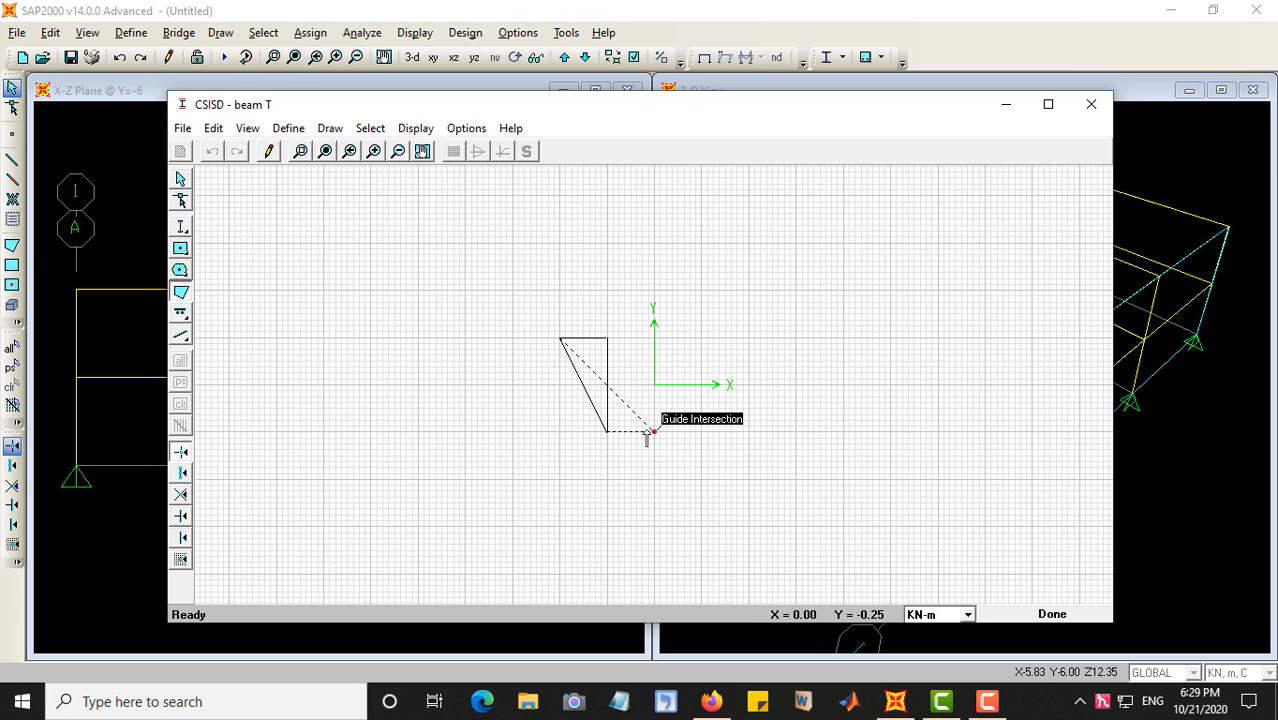
click(655, 432)
click(655, 338)
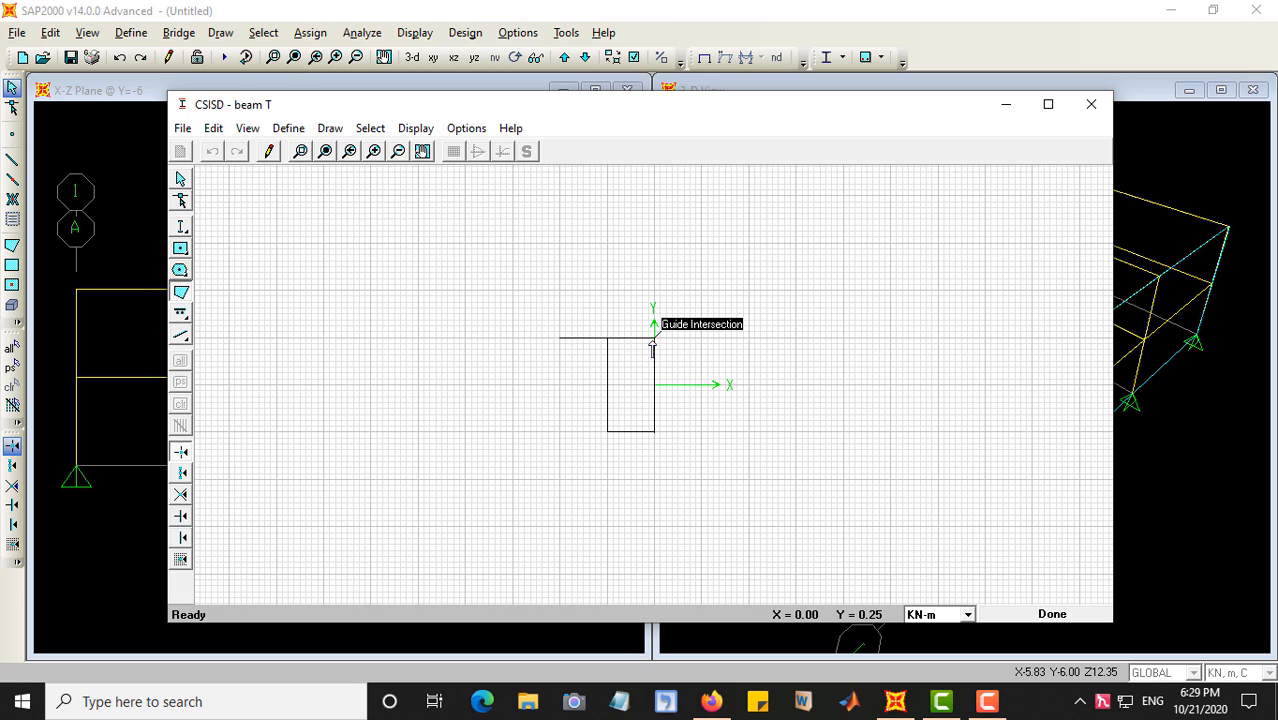
click(701, 338)
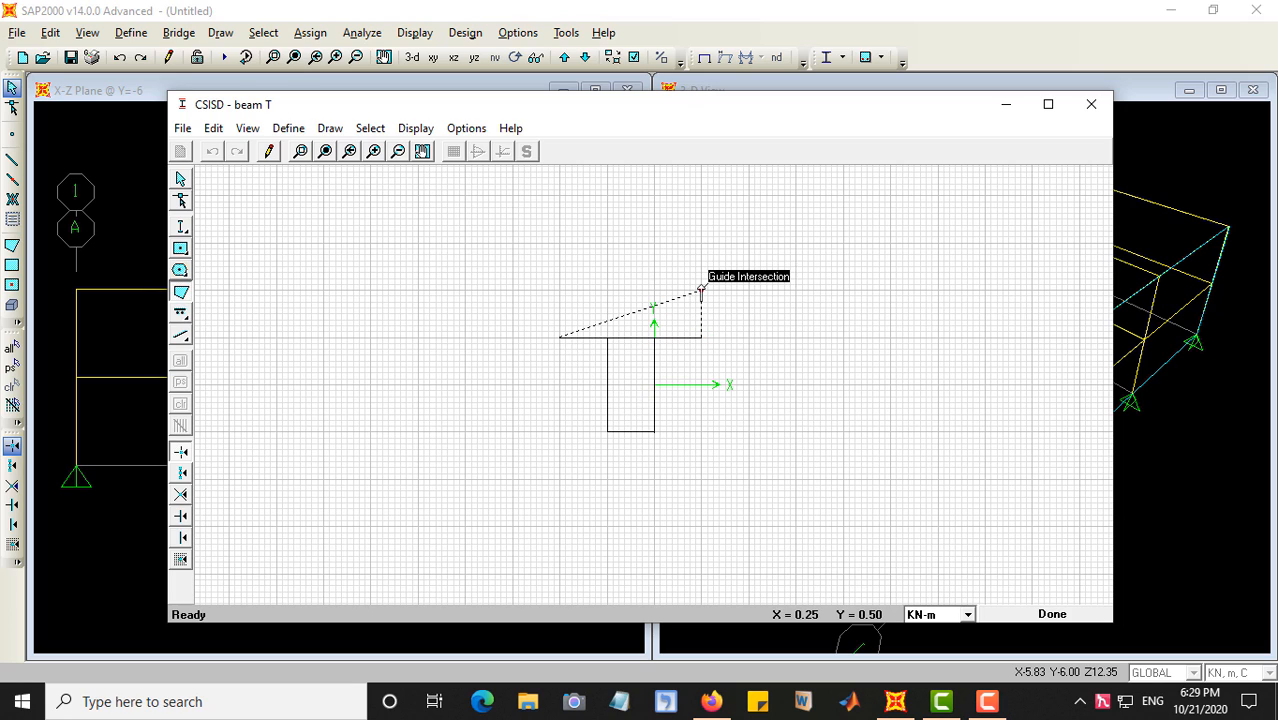
click(701, 291)
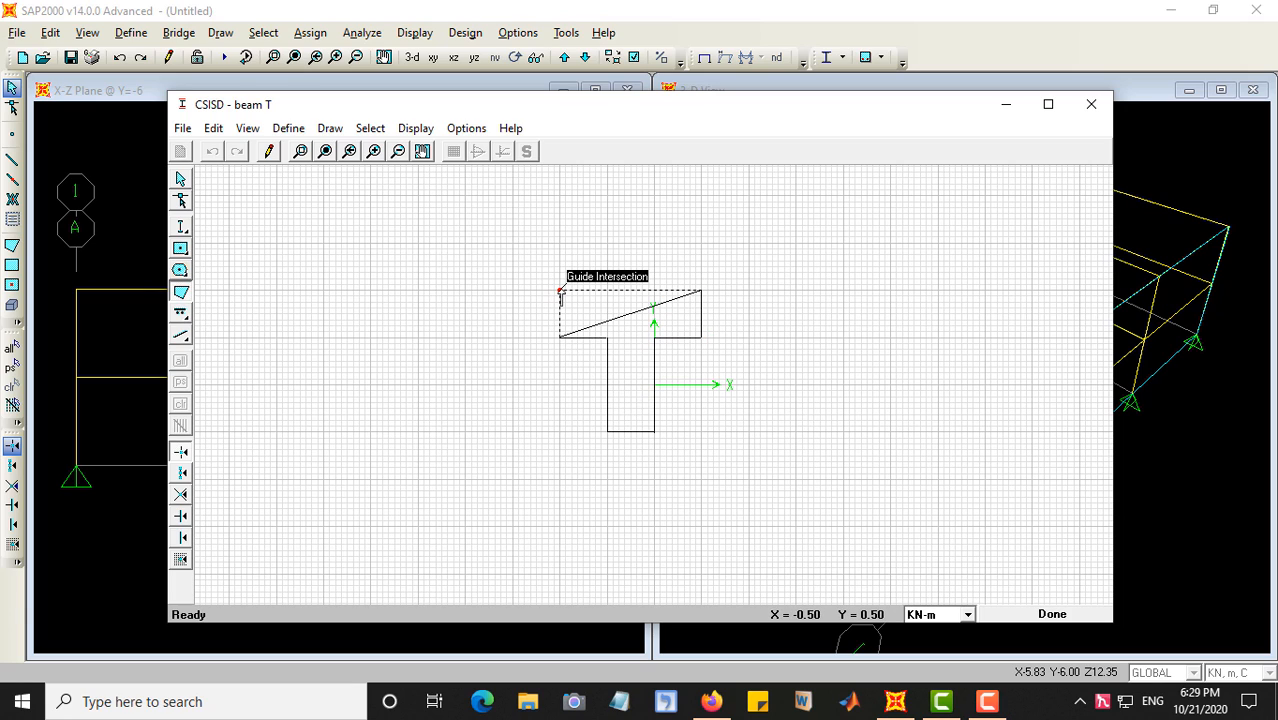
double_click(560, 291)
key(Return)
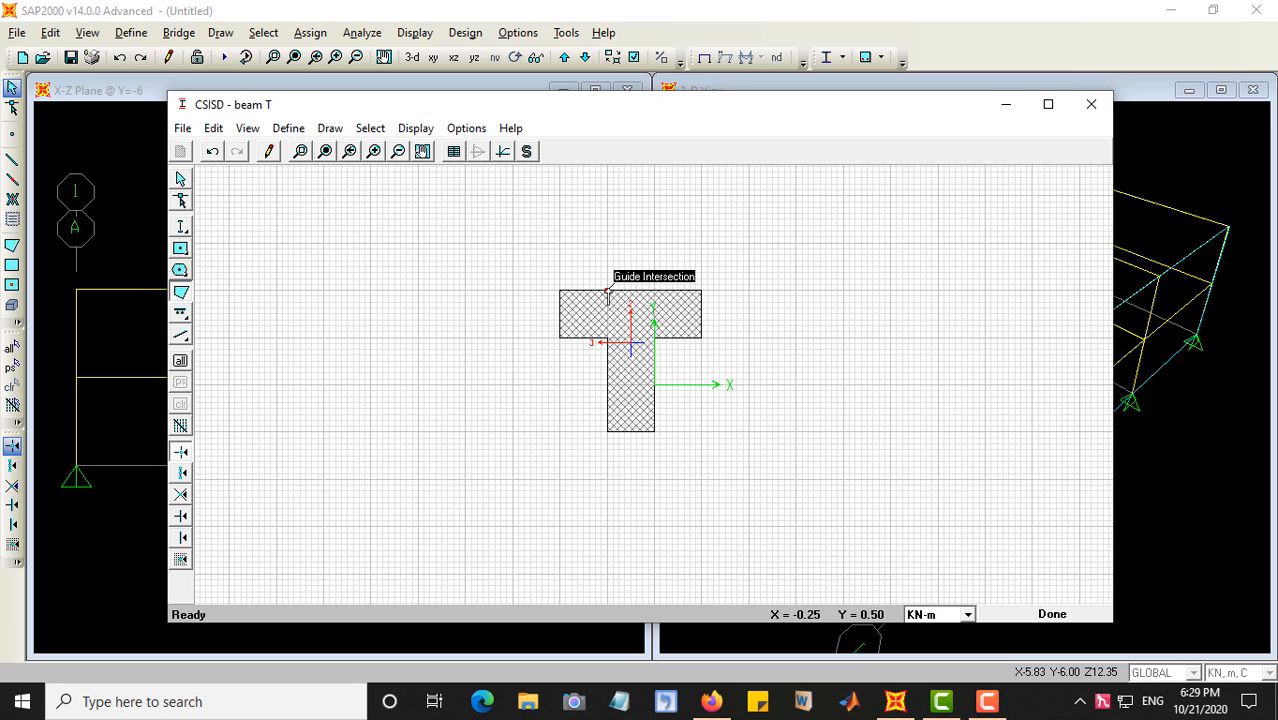
Step: Set Reinforcing to Yes in the T polygon's shape properties
click(181, 200)
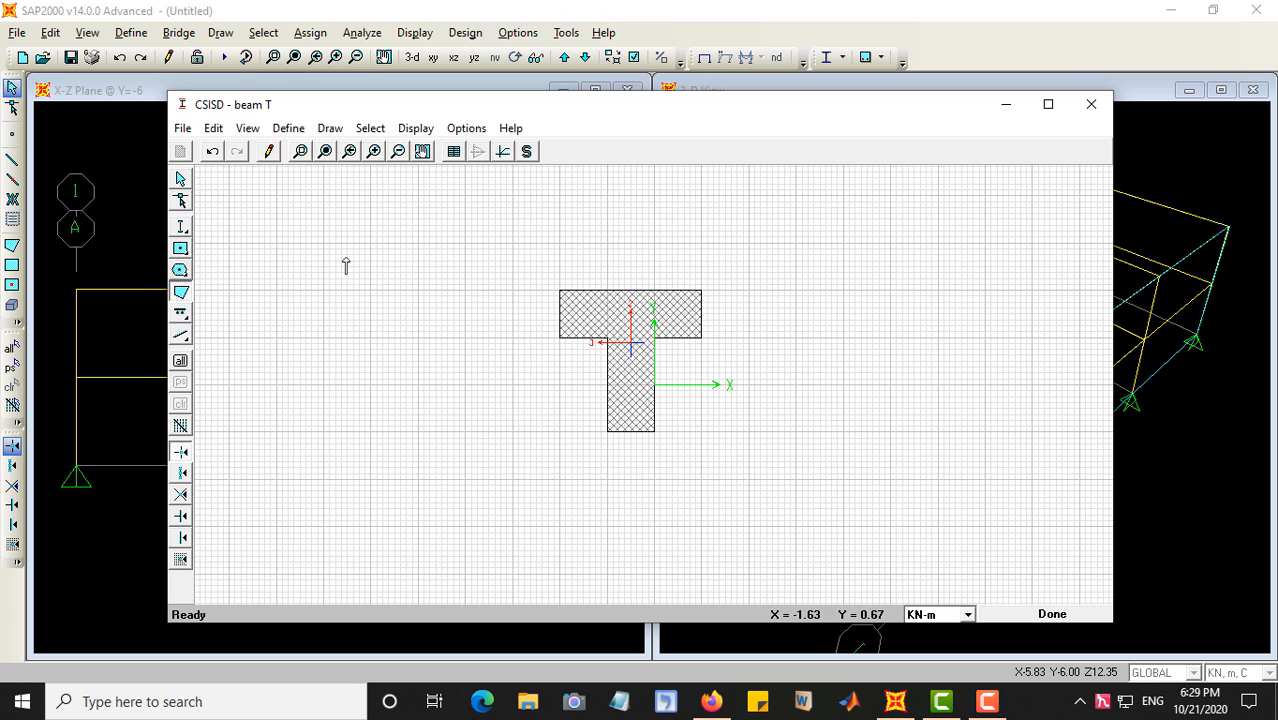
right_click(612, 317)
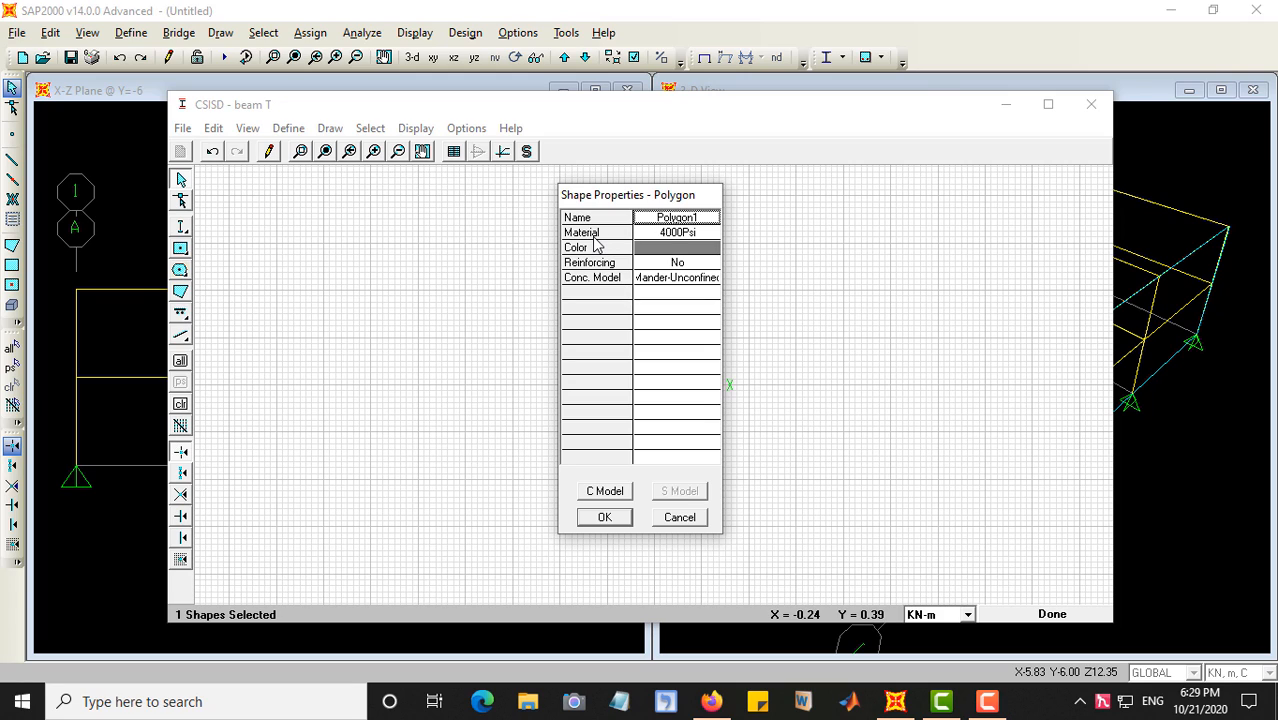
click(671, 265)
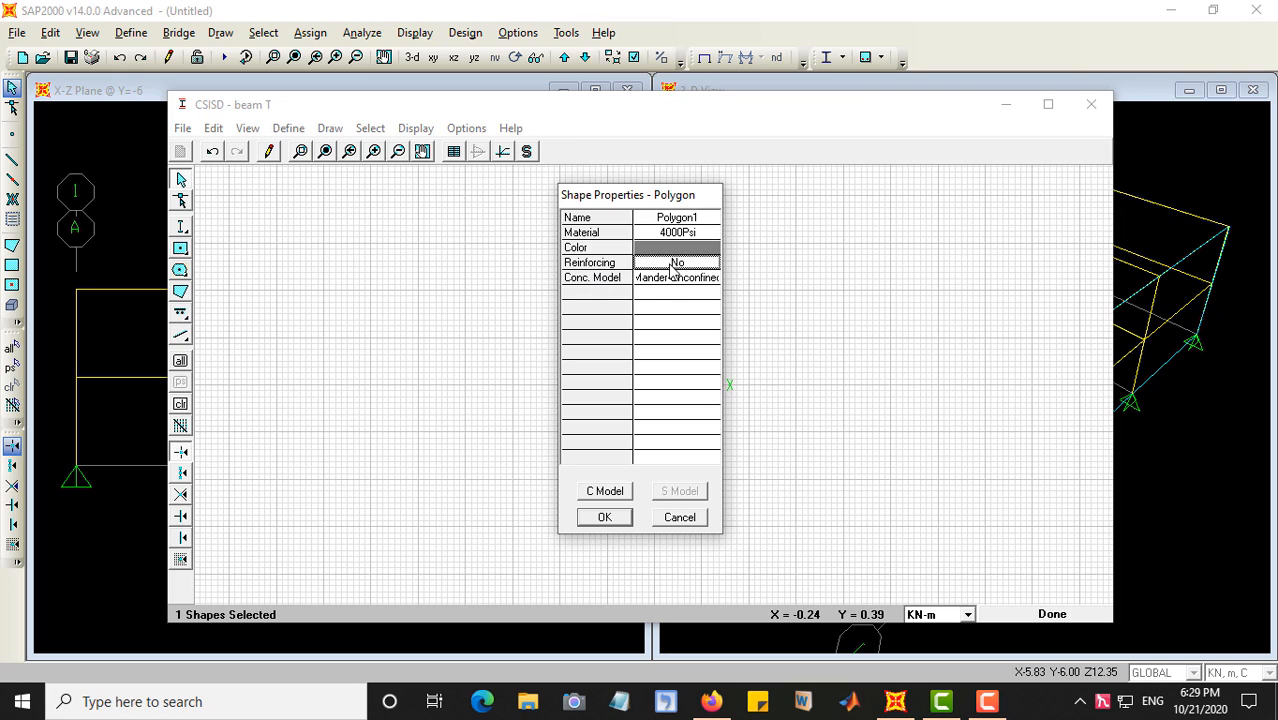
click(671, 265)
click(647, 285)
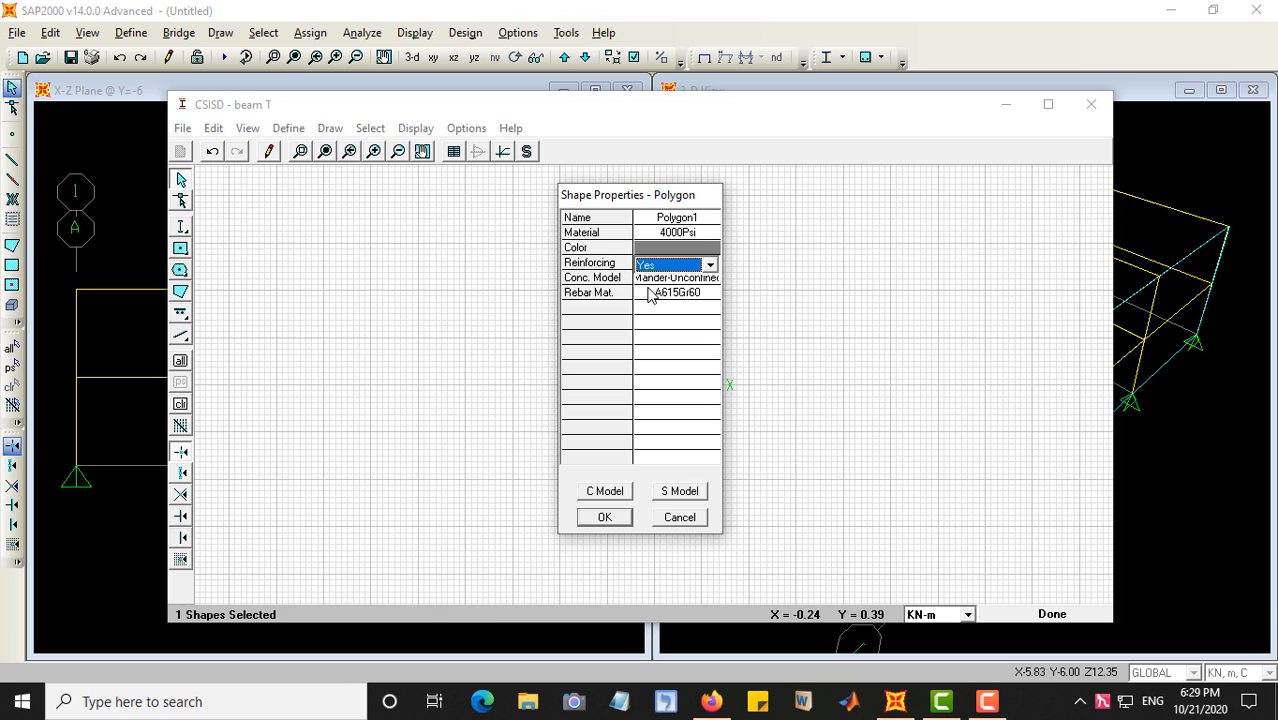
click(604, 517)
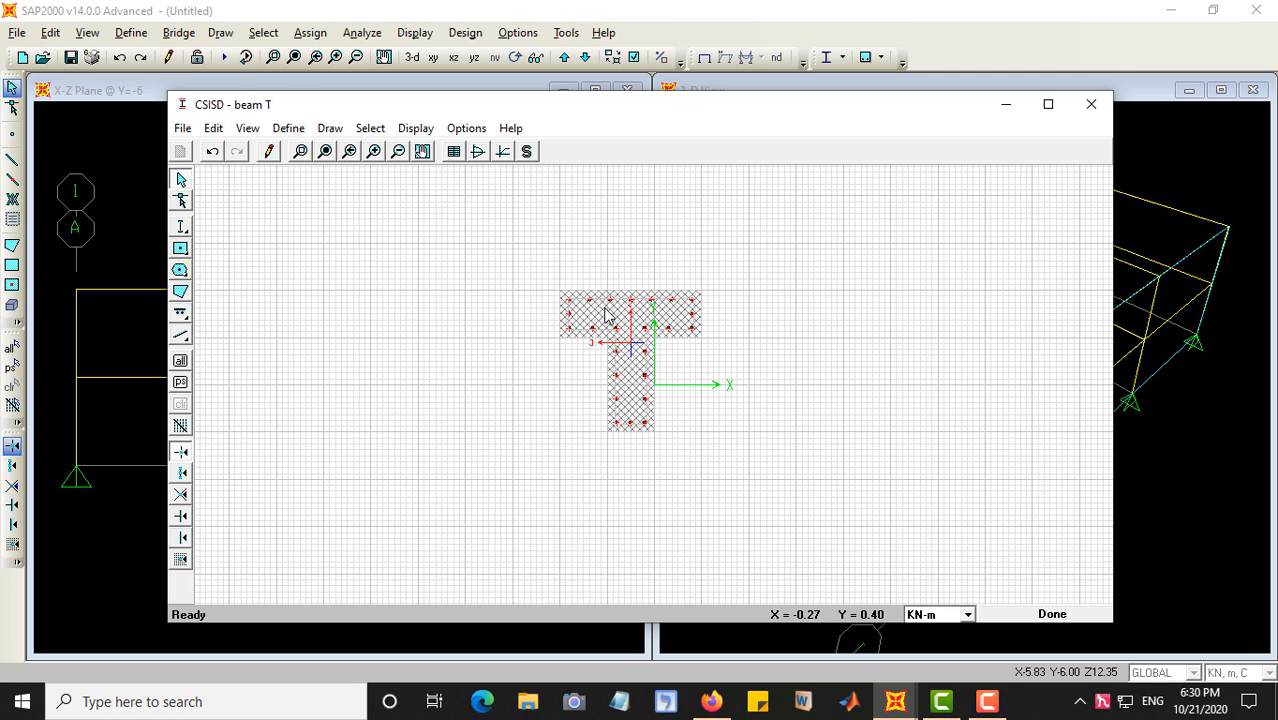
Step: View the edge reinforcing settings of the flange's top edge without changing them, and undo the polygon's reinforcing
double_click(609, 299)
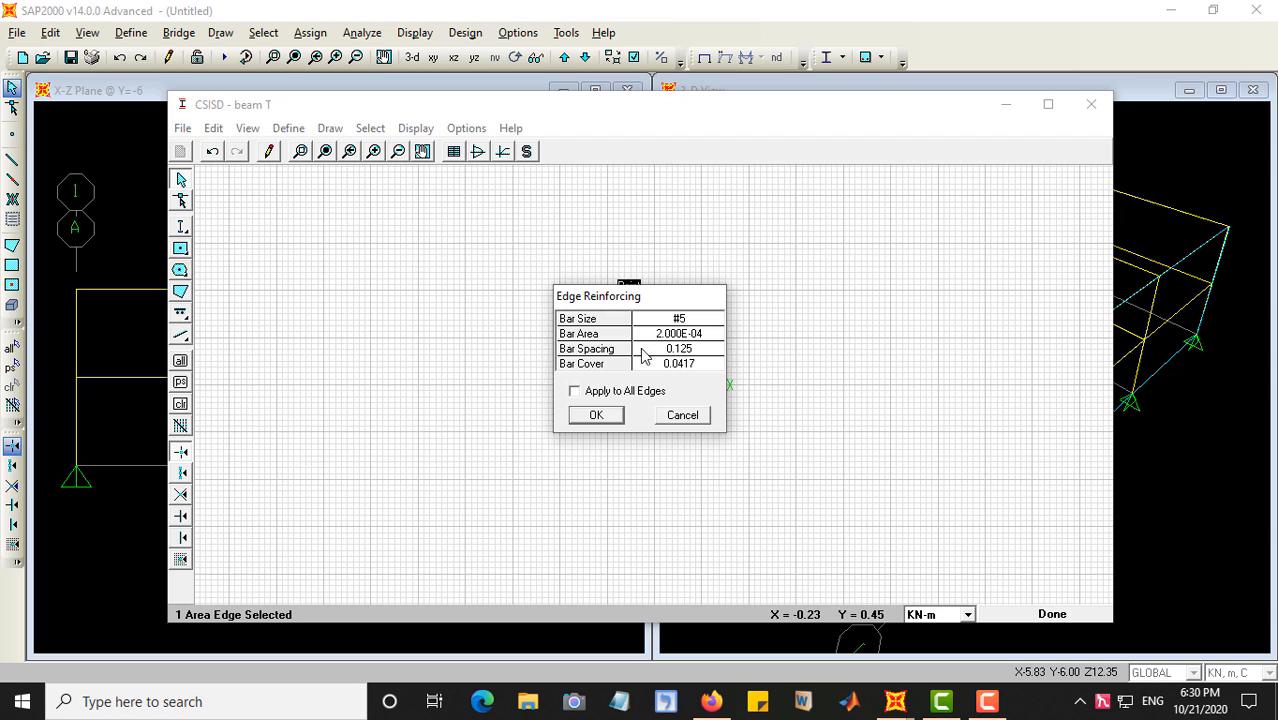
click(683, 418)
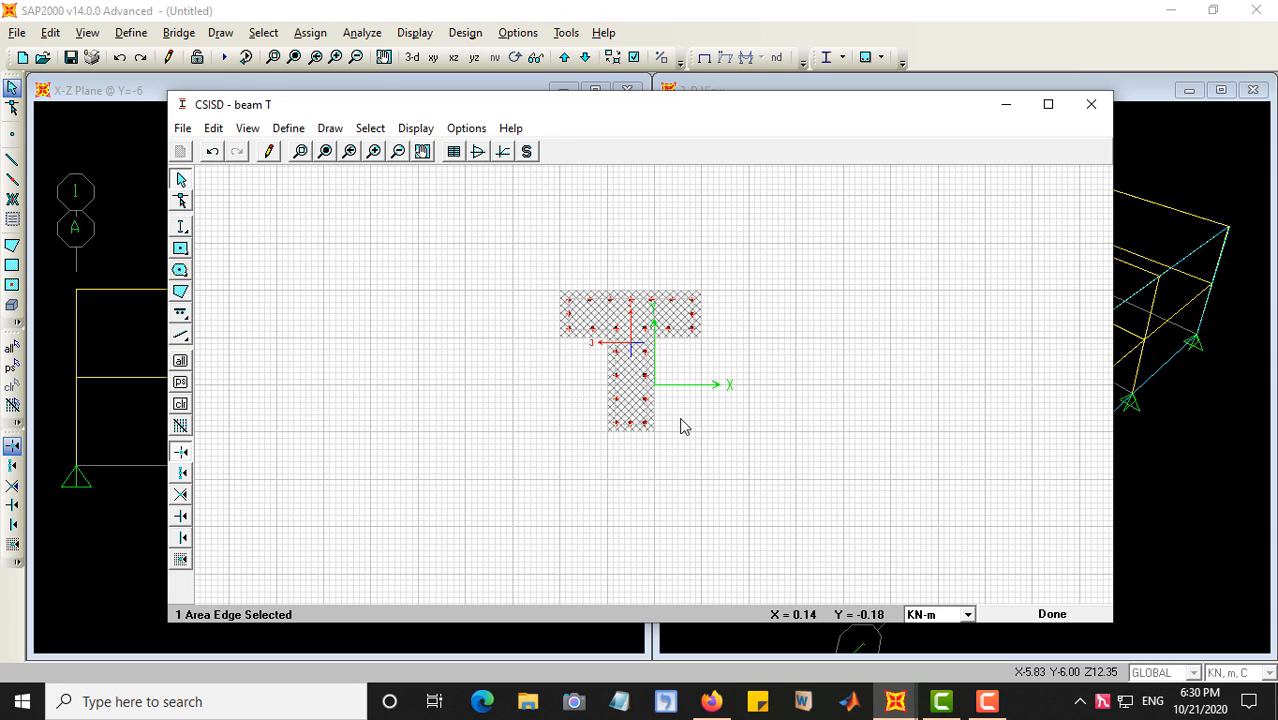
click(212, 152)
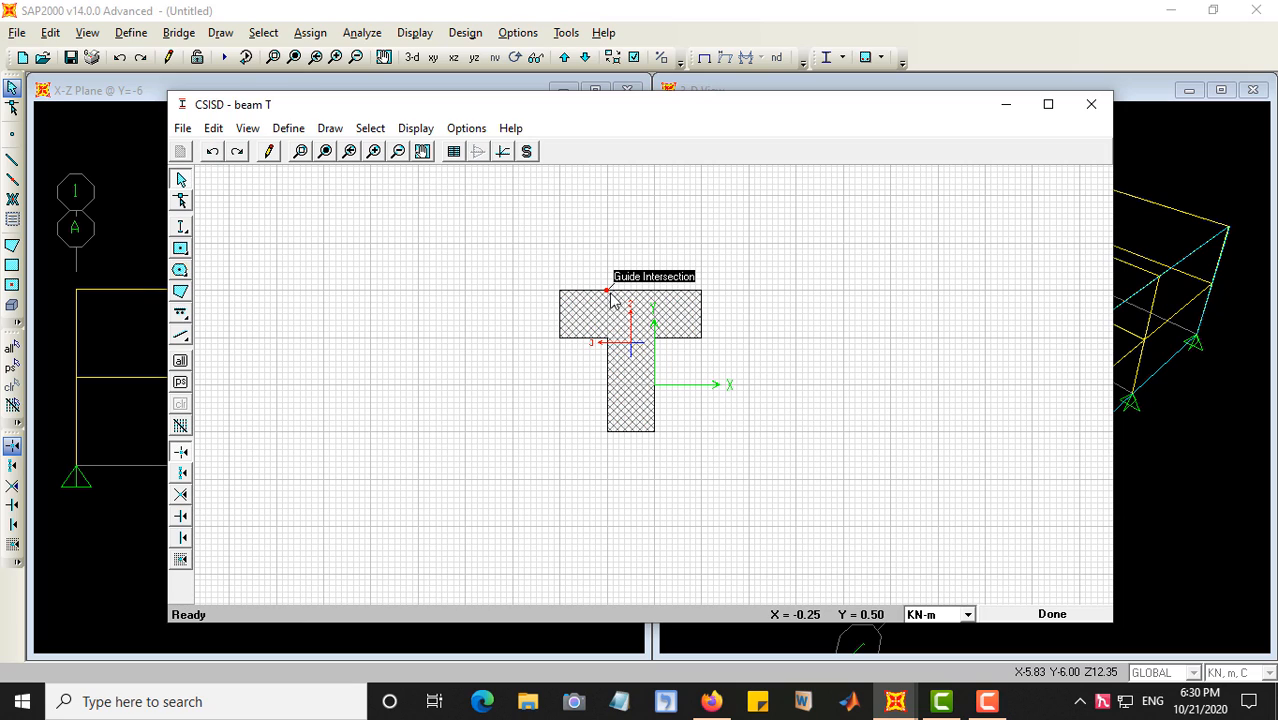
Step: Reshape the T polygon to widen the flange, moving its outer corners to X = -0.75 and X = 0.50
click(181, 201)
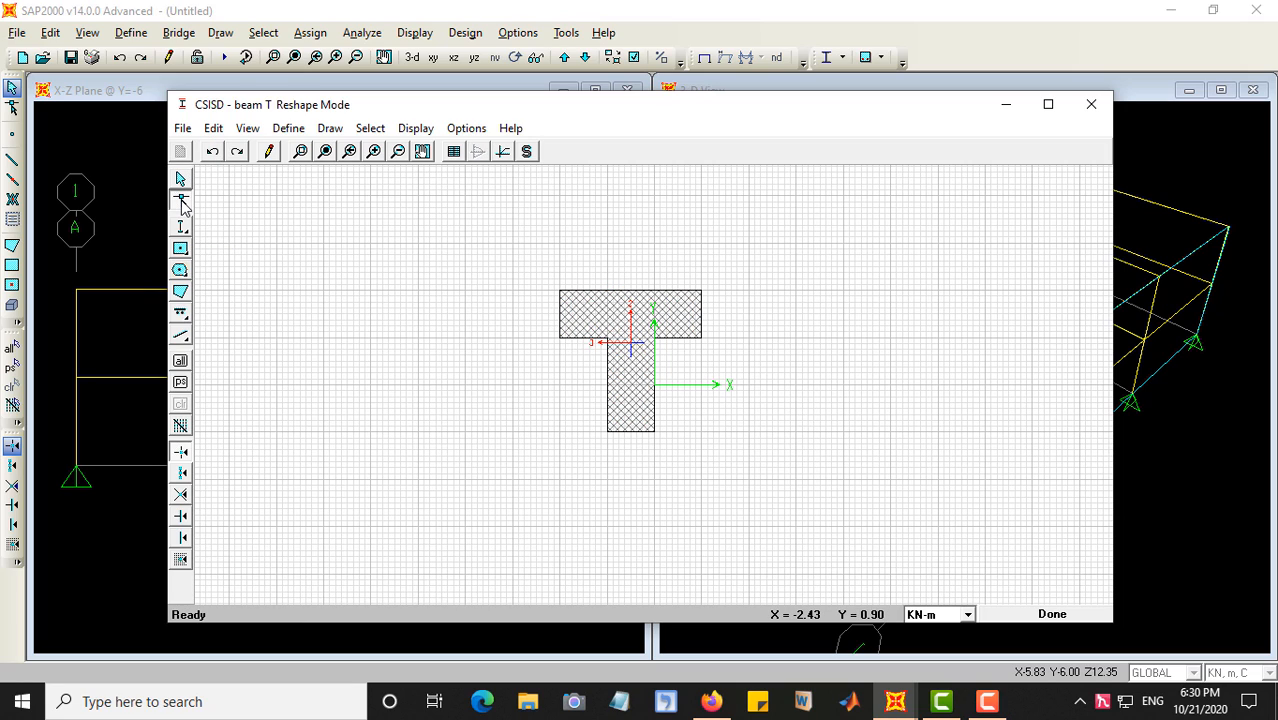
click(560, 293)
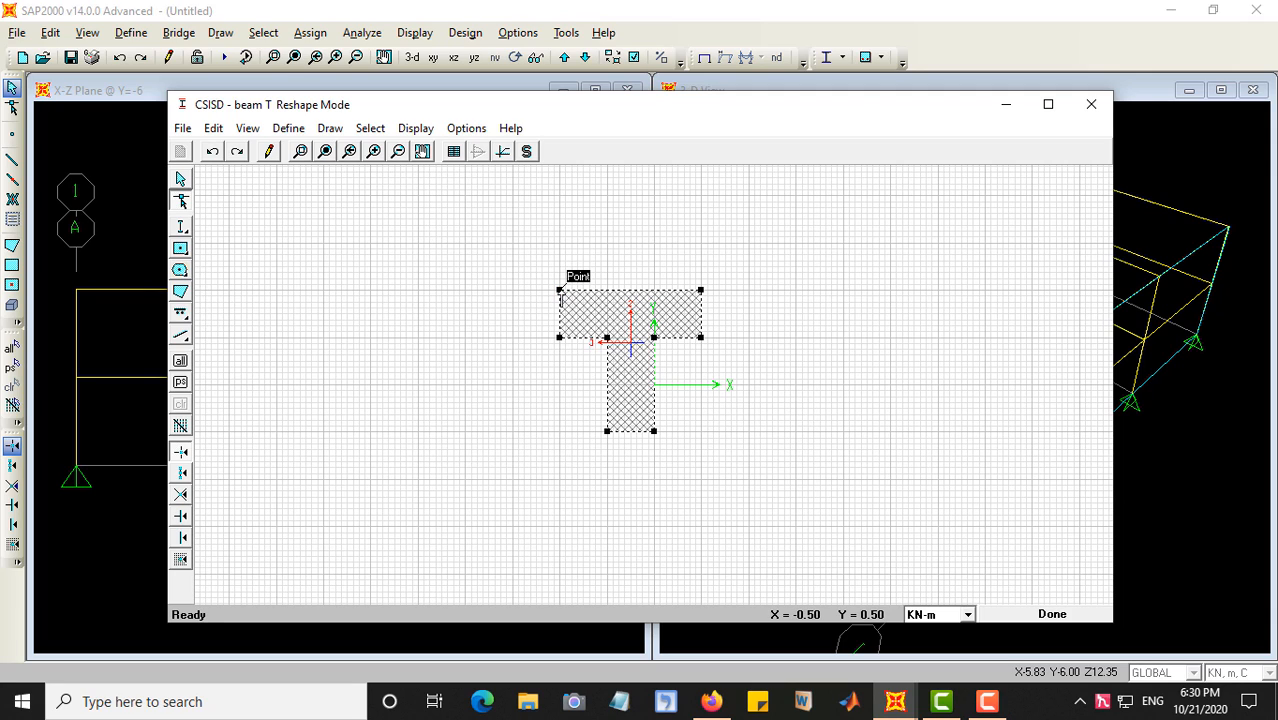
click(558, 290)
drag(558, 290, 512, 290)
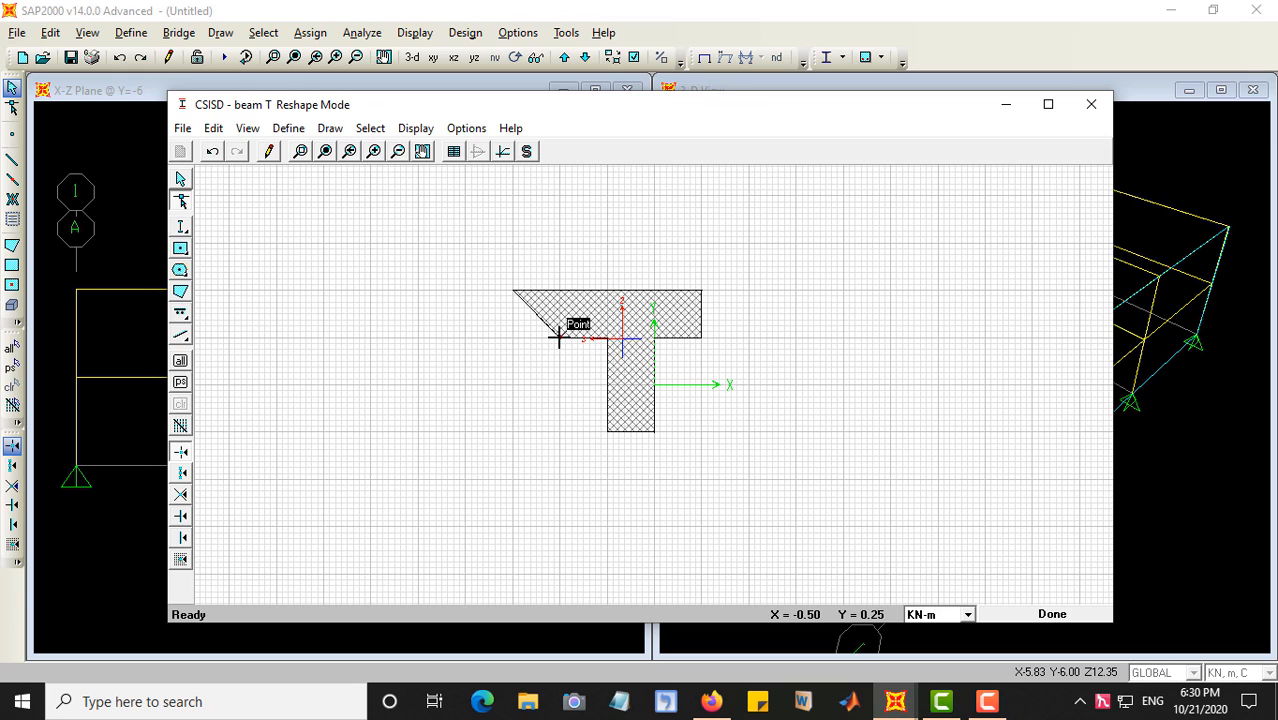
drag(558, 337, 512, 337)
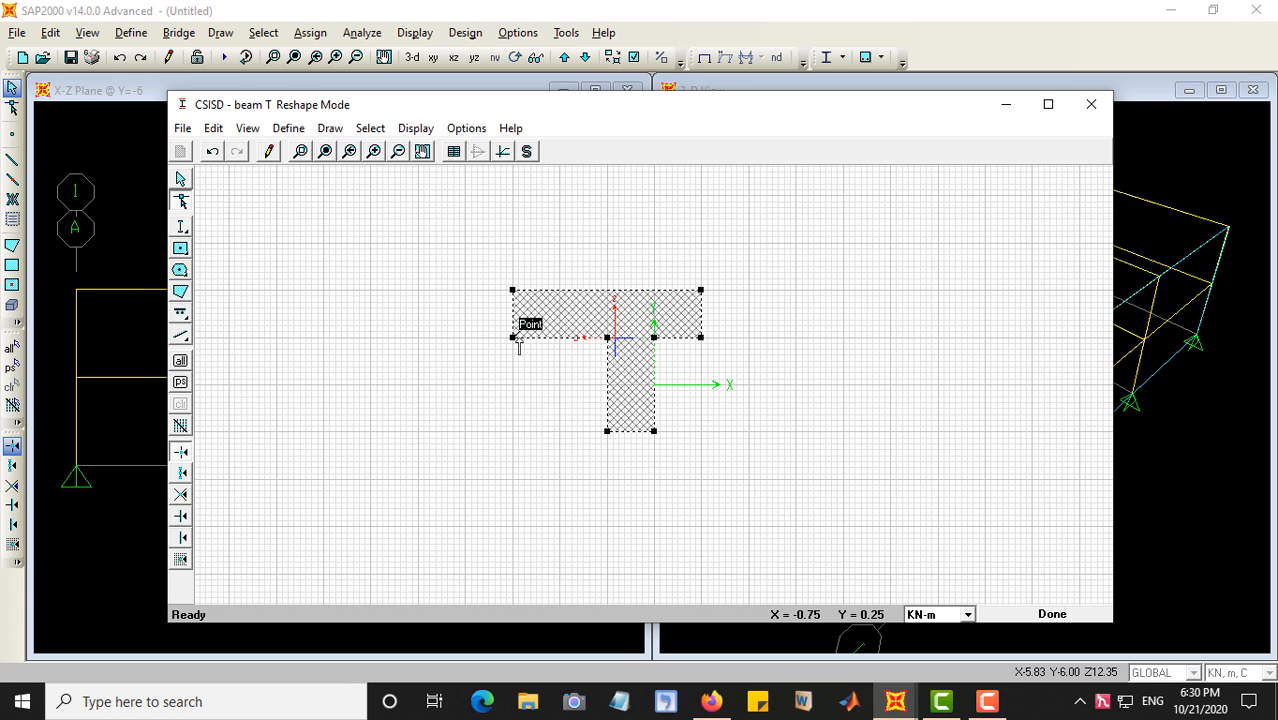
click(701, 291)
drag(731, 293, 749, 290)
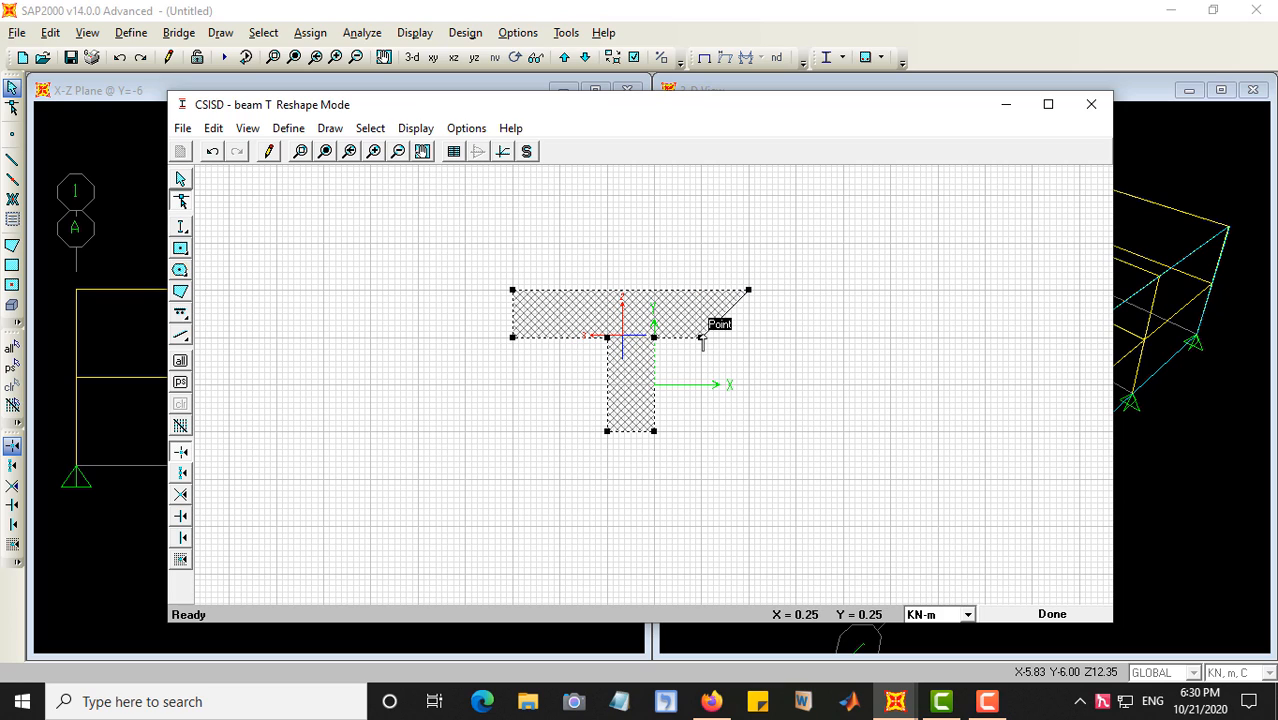
drag(702, 341, 749, 337)
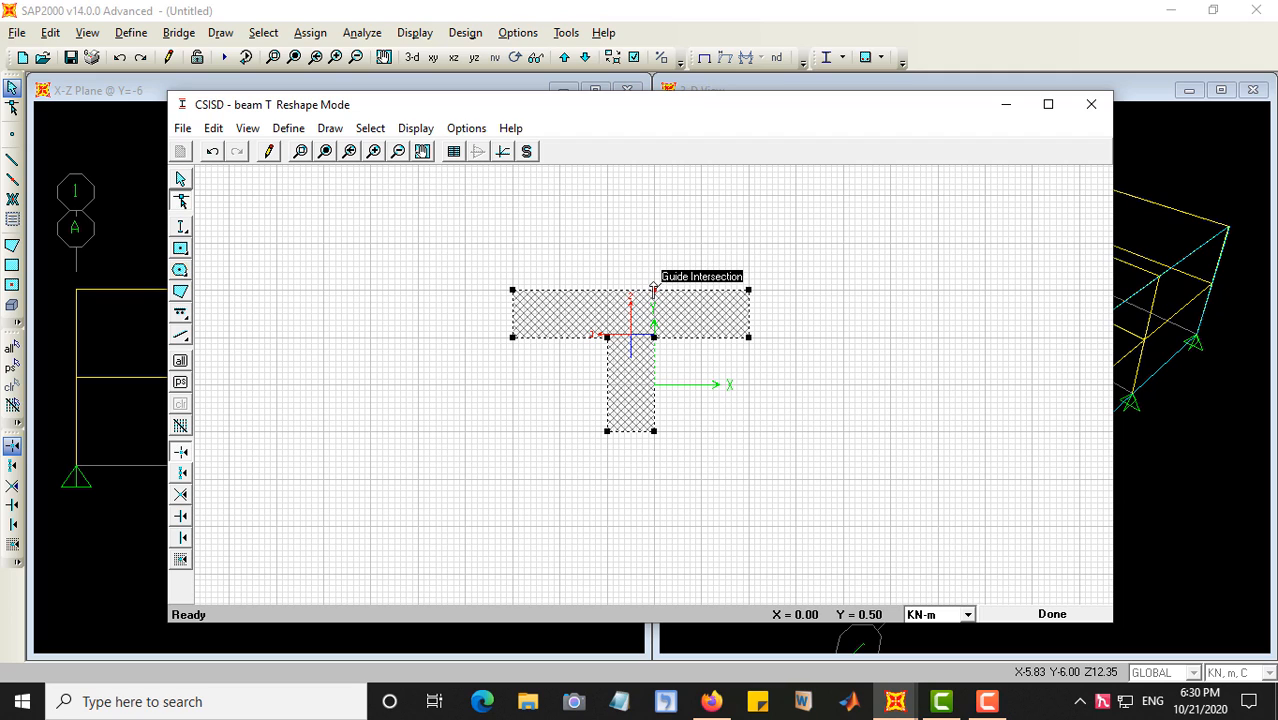
Step: Move the whole T polygon toward positive X and slightly upward, and reselect its lower-left flange corner
drag(653, 288, 706, 282)
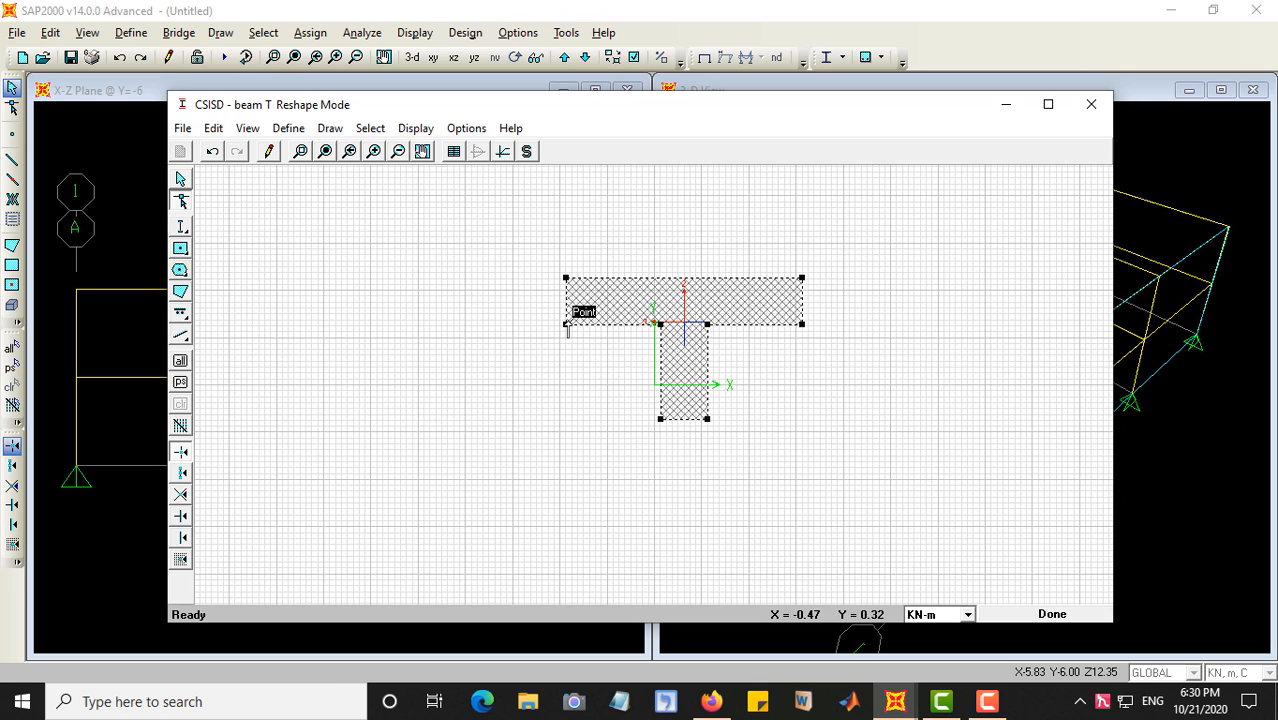
mouse_move(566, 324)
mouse_down()
mouse_move(608, 337)
mouse_move(567, 327)
mouse_up()
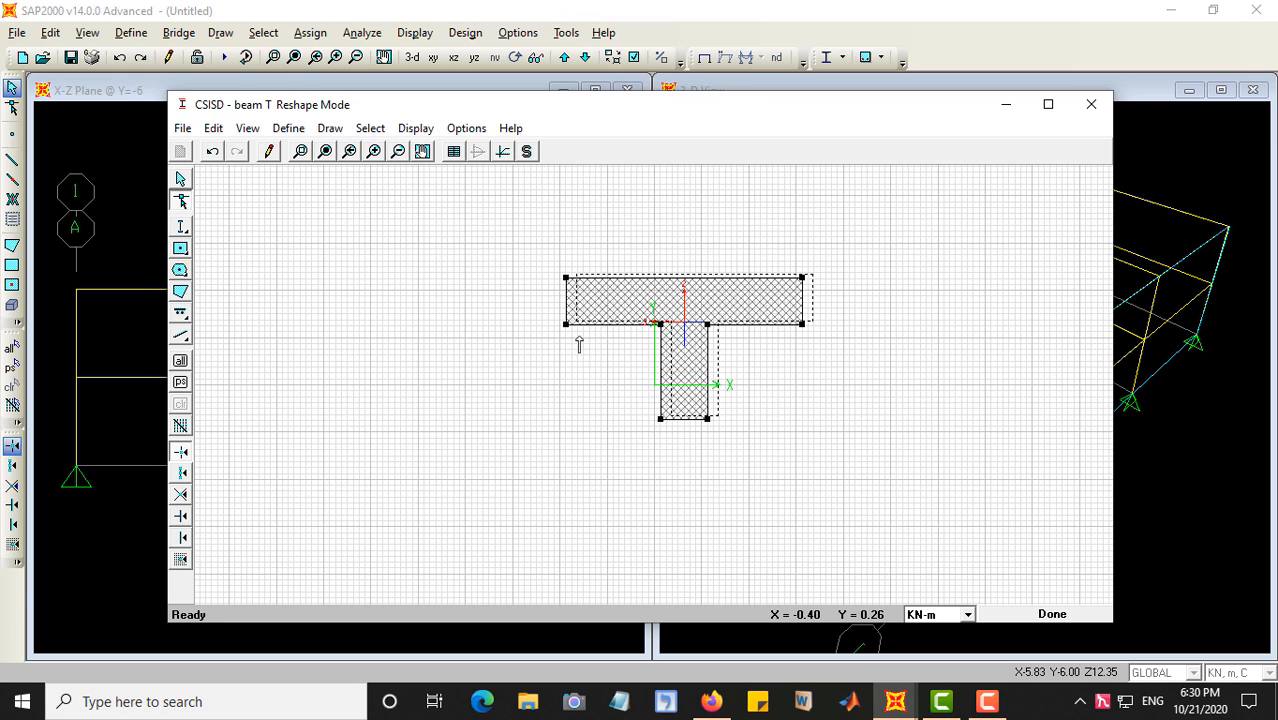
click(566, 325)
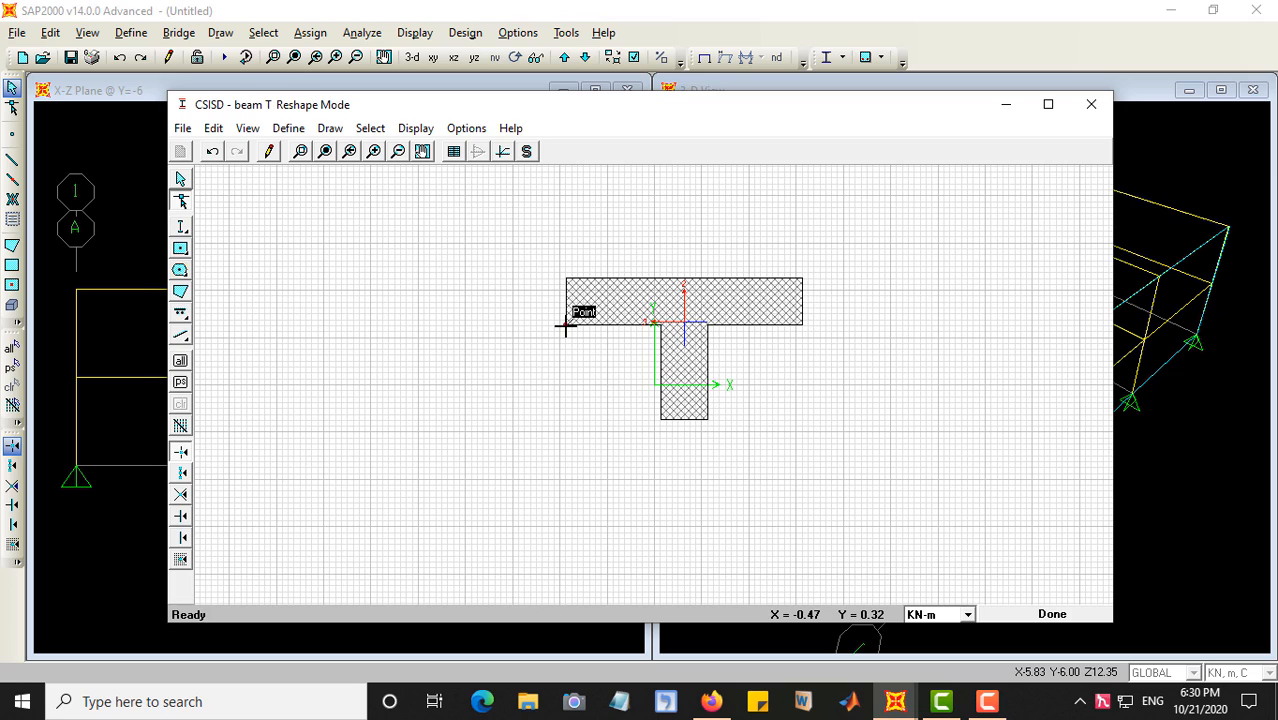
Step: Distort the T polygon by pulling in its lower flange corners, merging the web's lower-left corner with the left one and the right one with the web's lower-right corner
drag(566, 325, 605, 338)
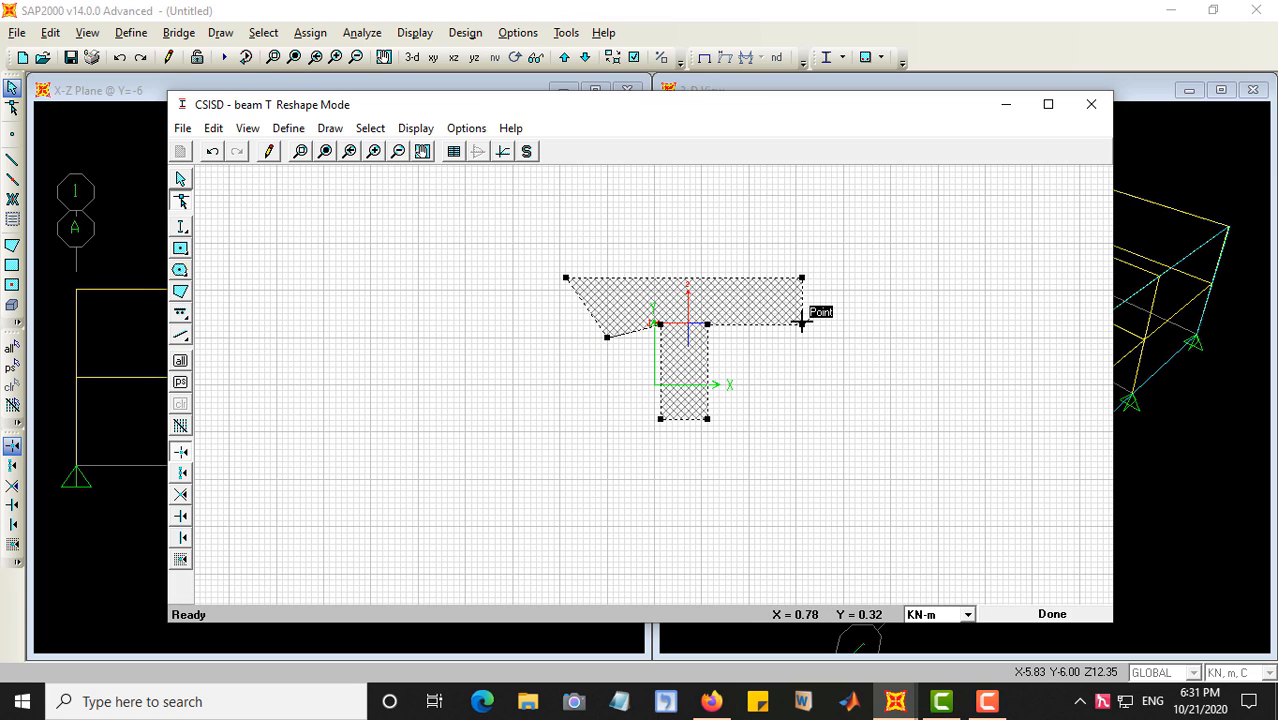
drag(801, 325, 750, 338)
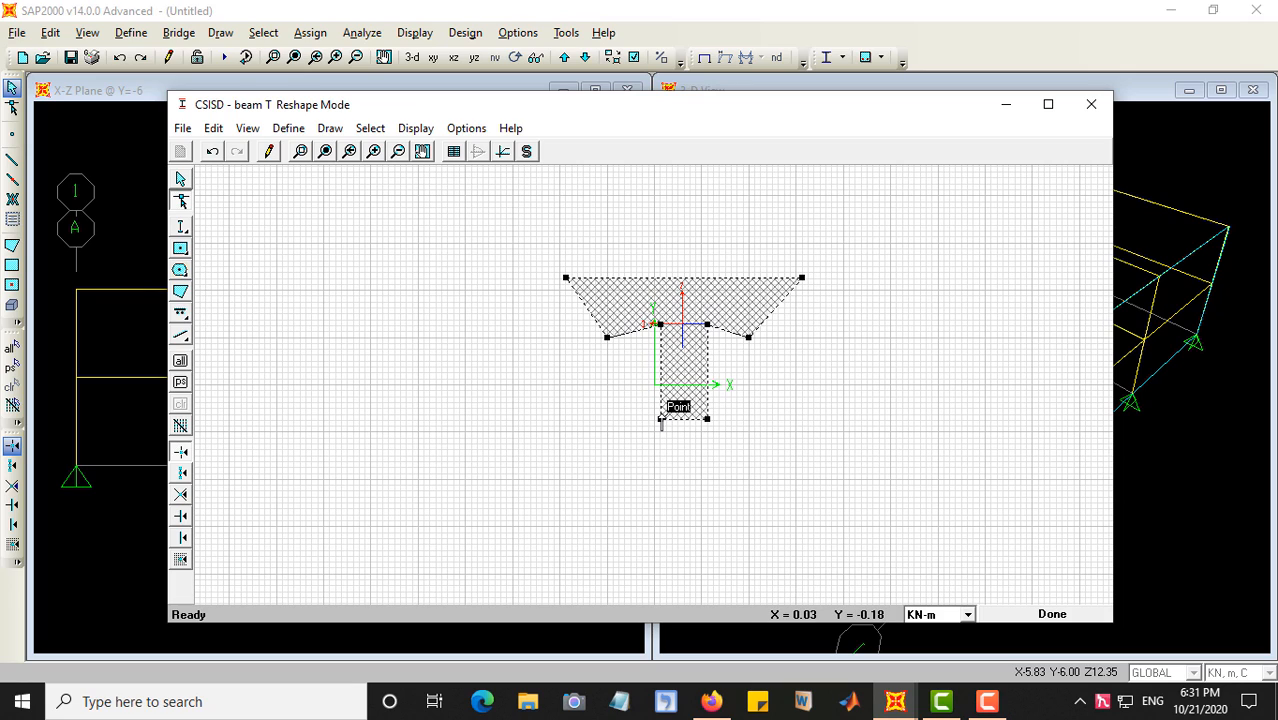
drag(660, 420, 607, 339)
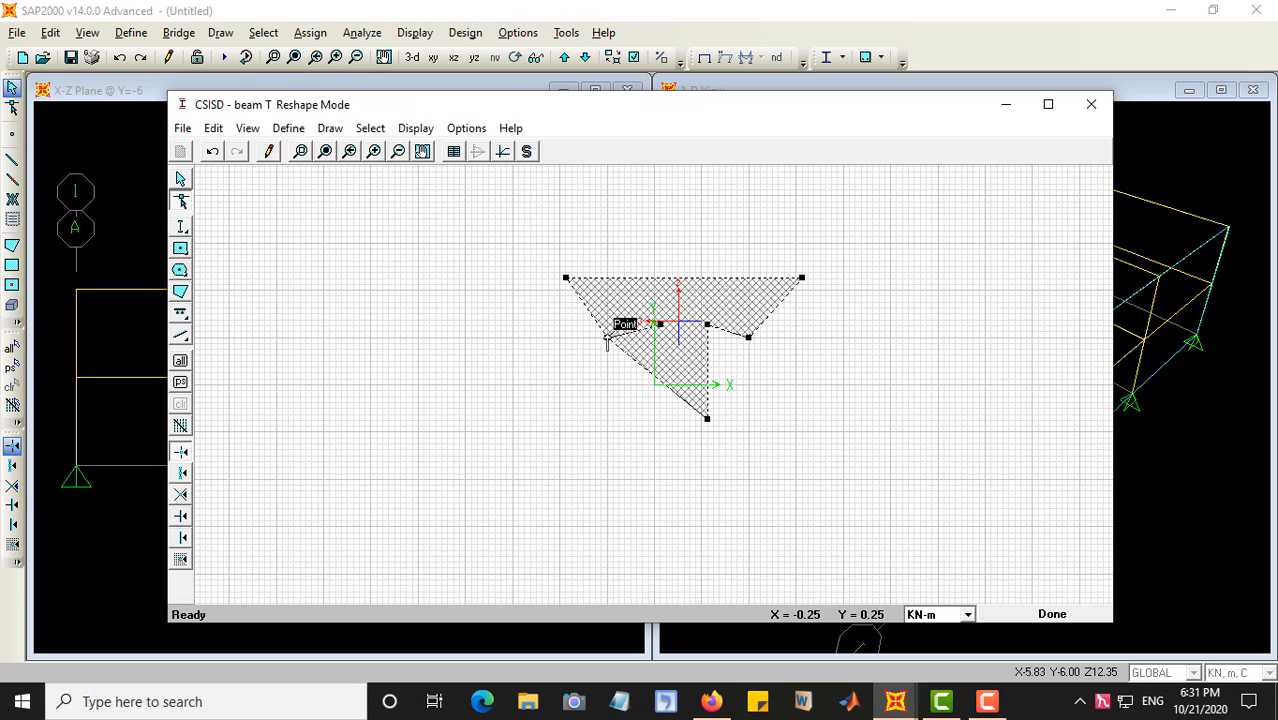
drag(749, 338, 707, 421)
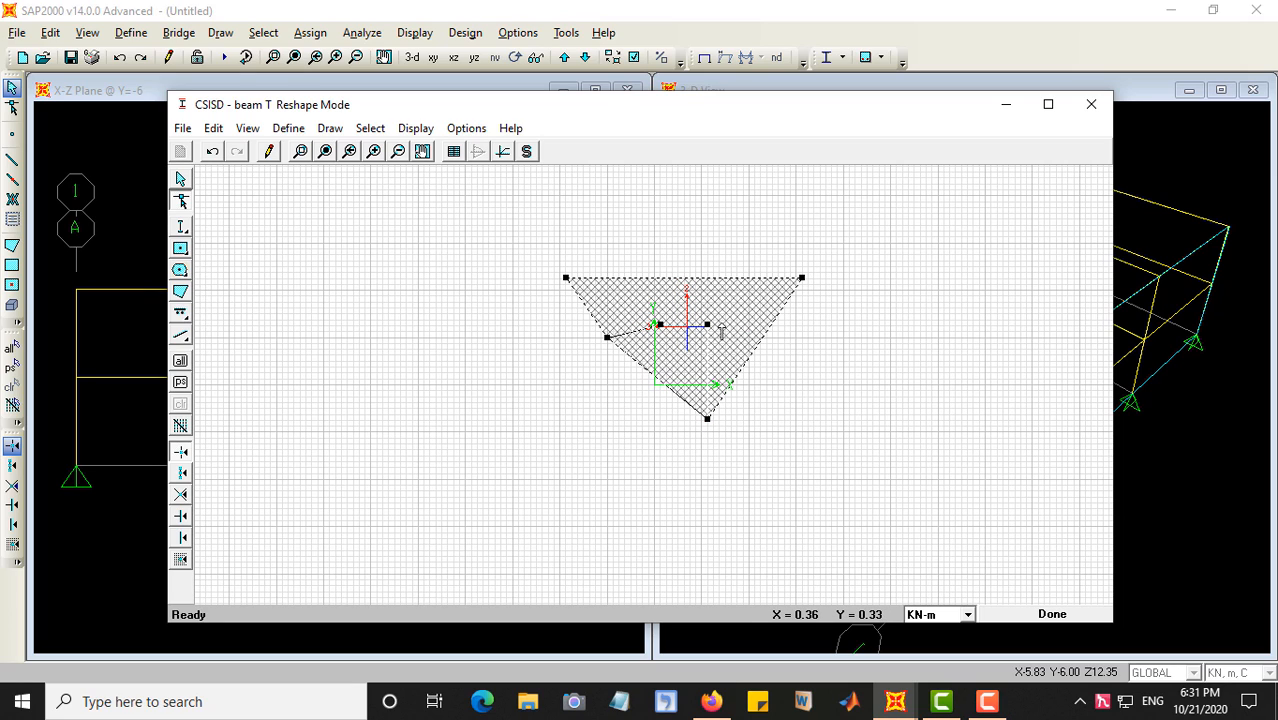
Step: Try to reshape the distorted polygon further by moving its inner, lower-left, bottom and upper-right vertices
drag(660, 325, 670, 251)
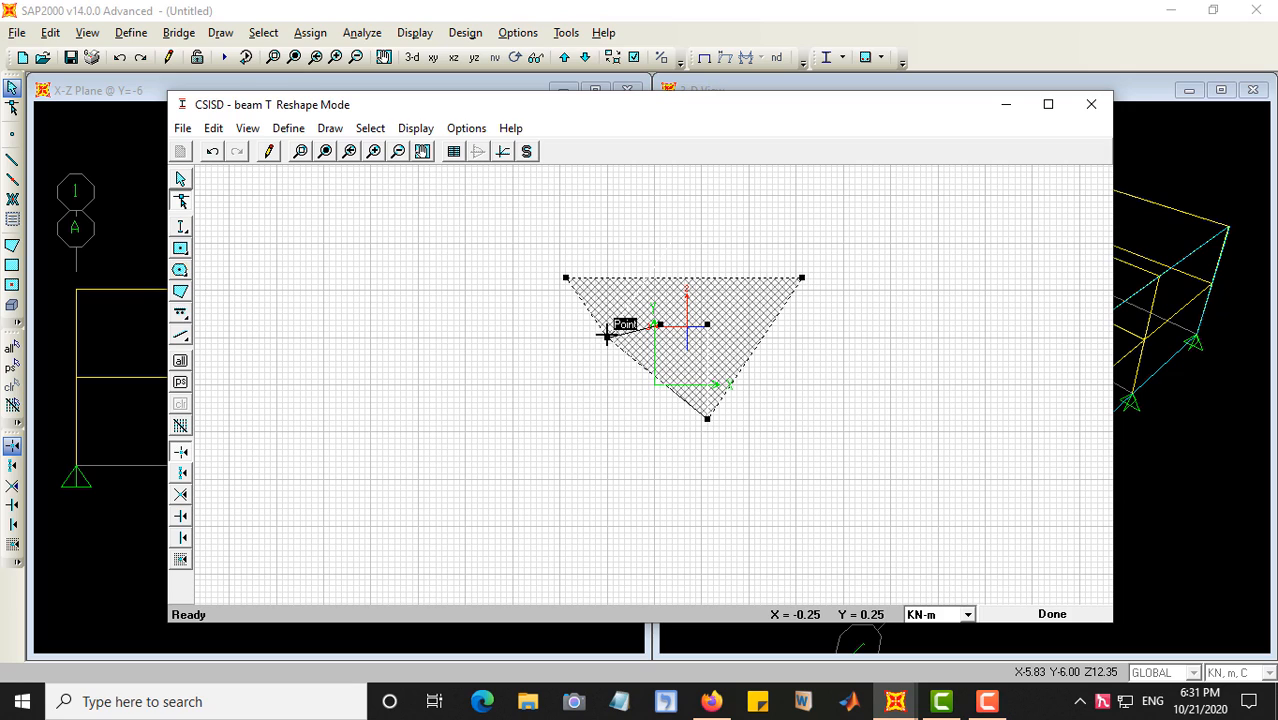
drag(606, 336, 590, 428)
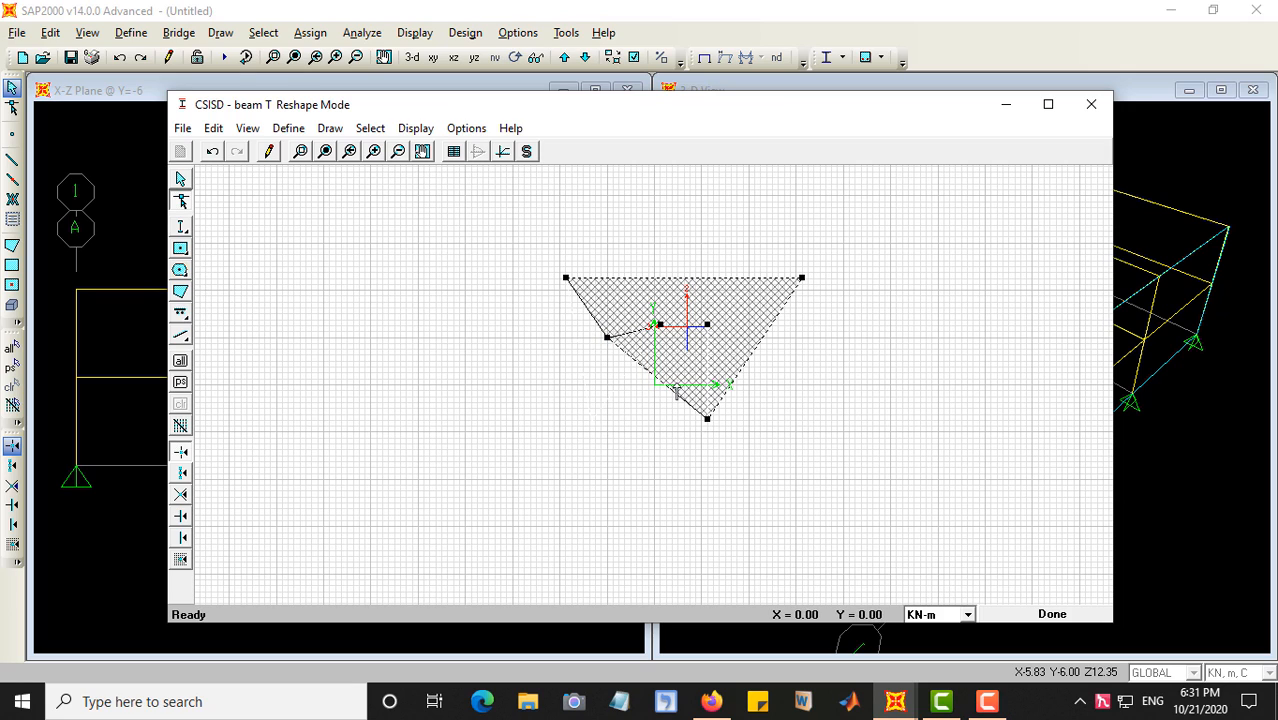
drag(707, 415, 628, 414)
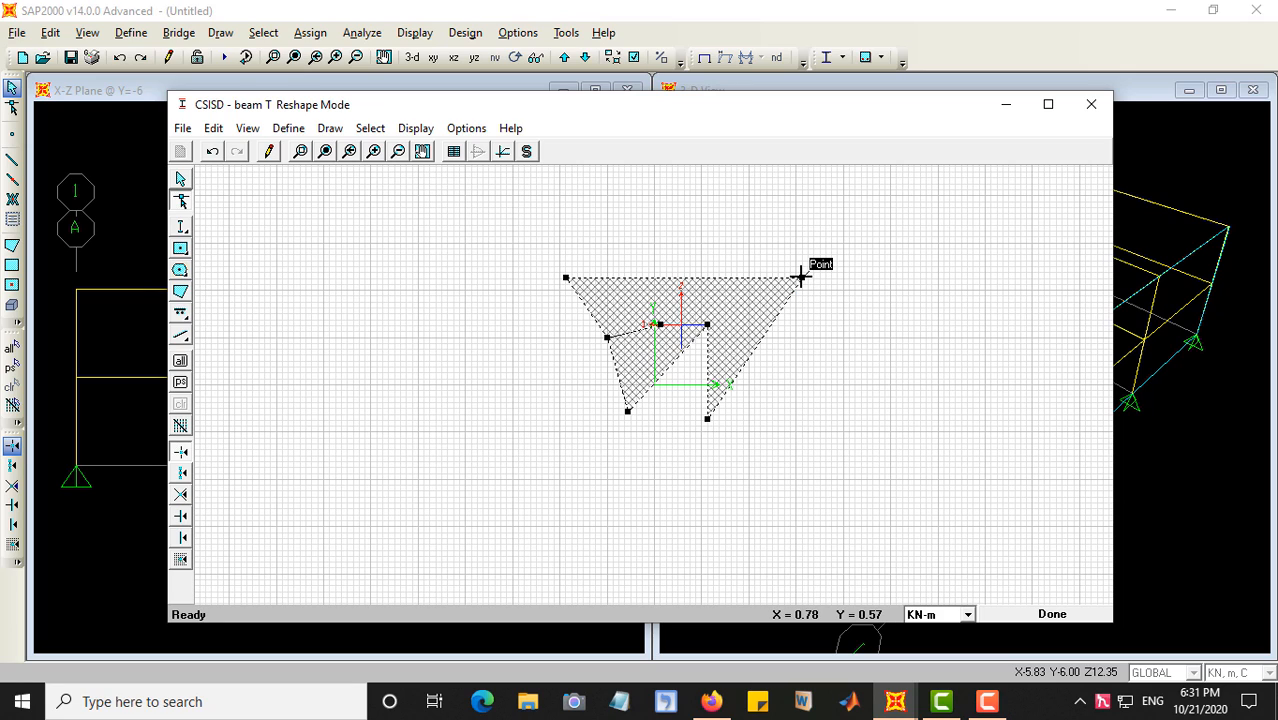
drag(800, 277, 793, 384)
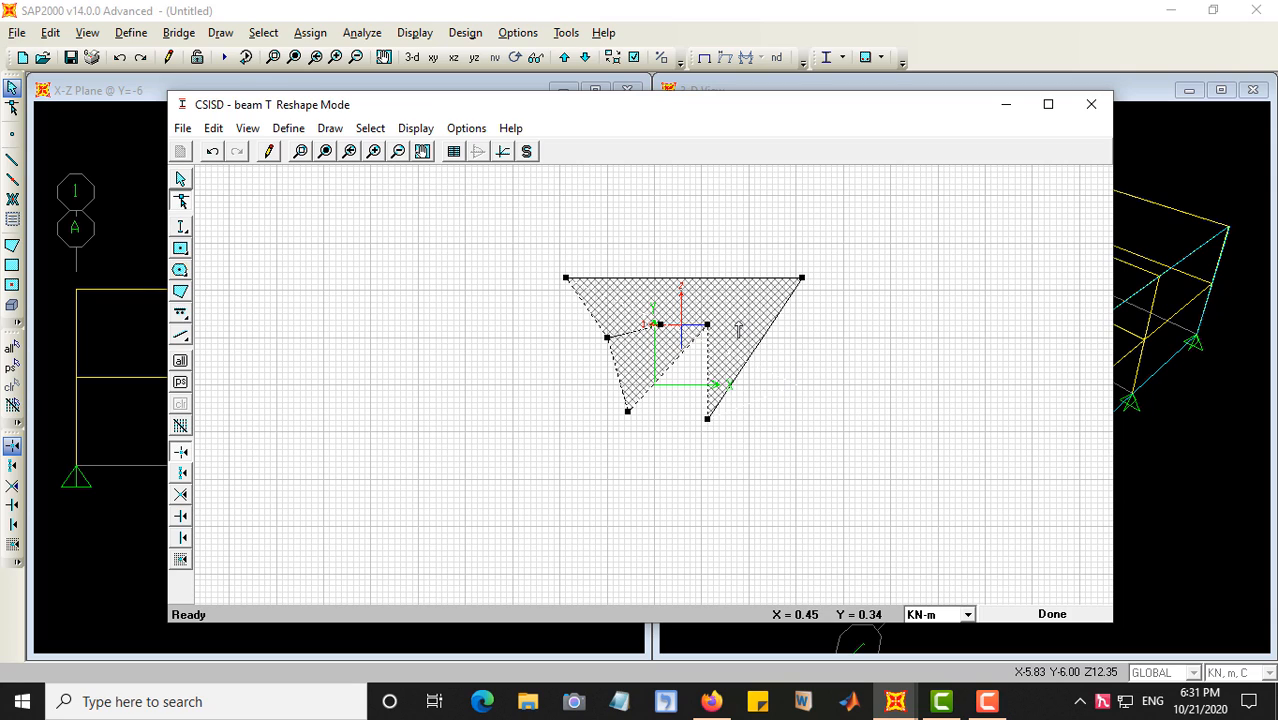
Step: Undo all the reshaping edits and the drawing of the T polygon
click(212, 152)
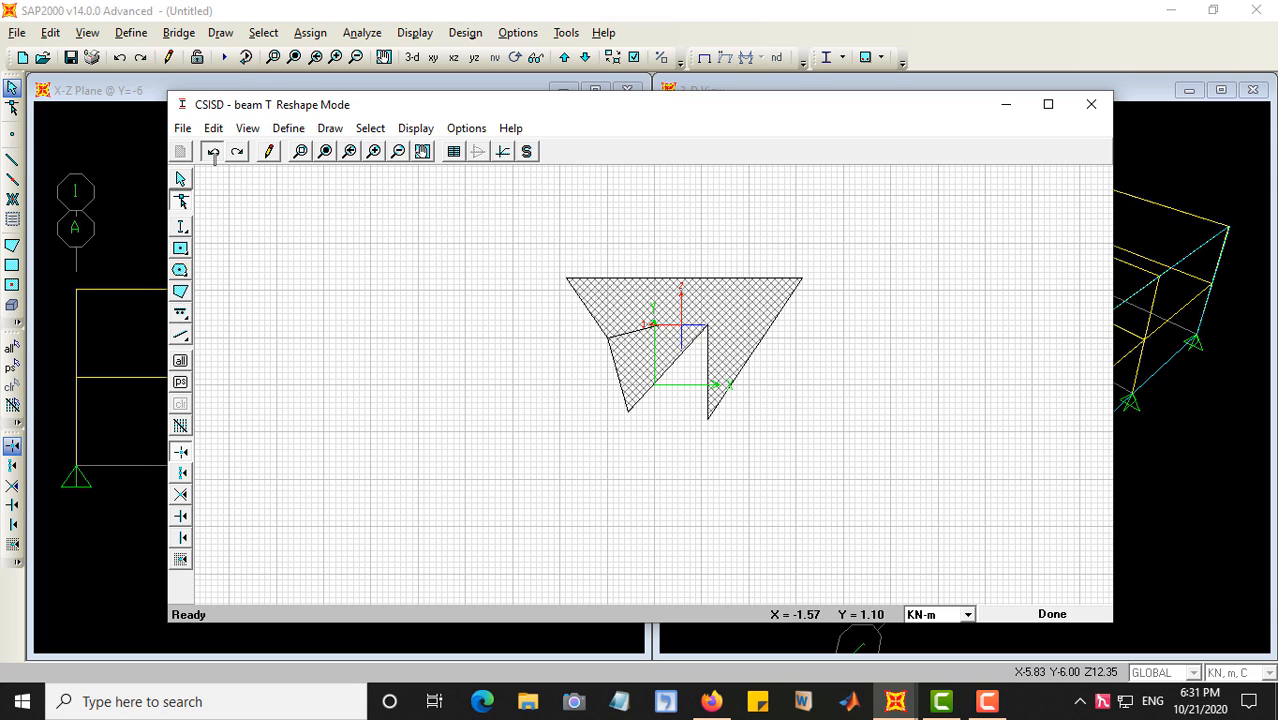
click(212, 152)
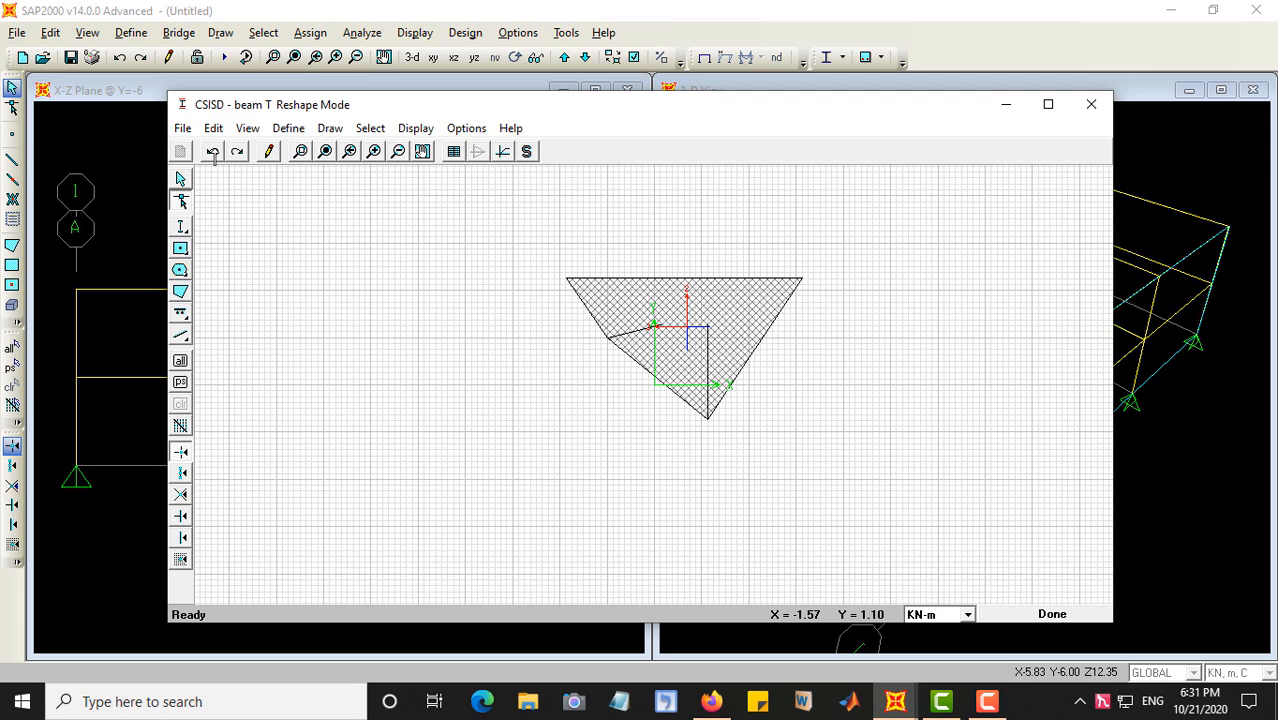
click(212, 152)
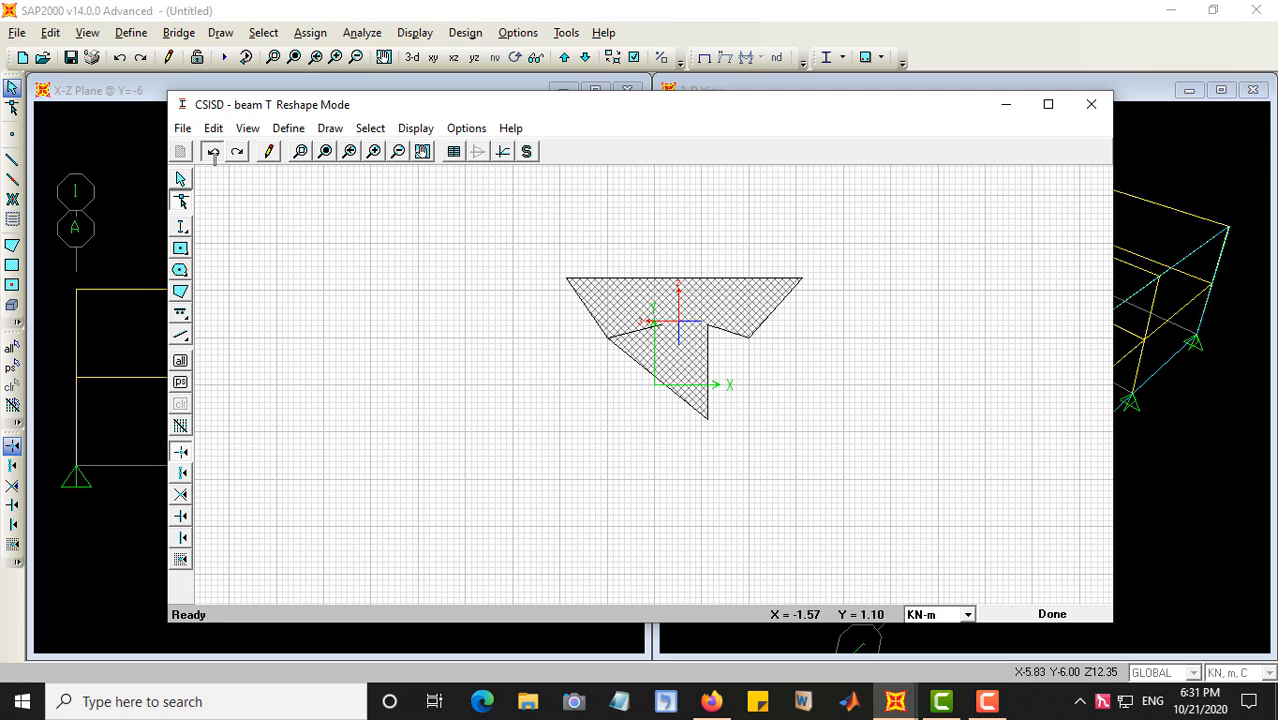
click(212, 152)
click(212, 152)
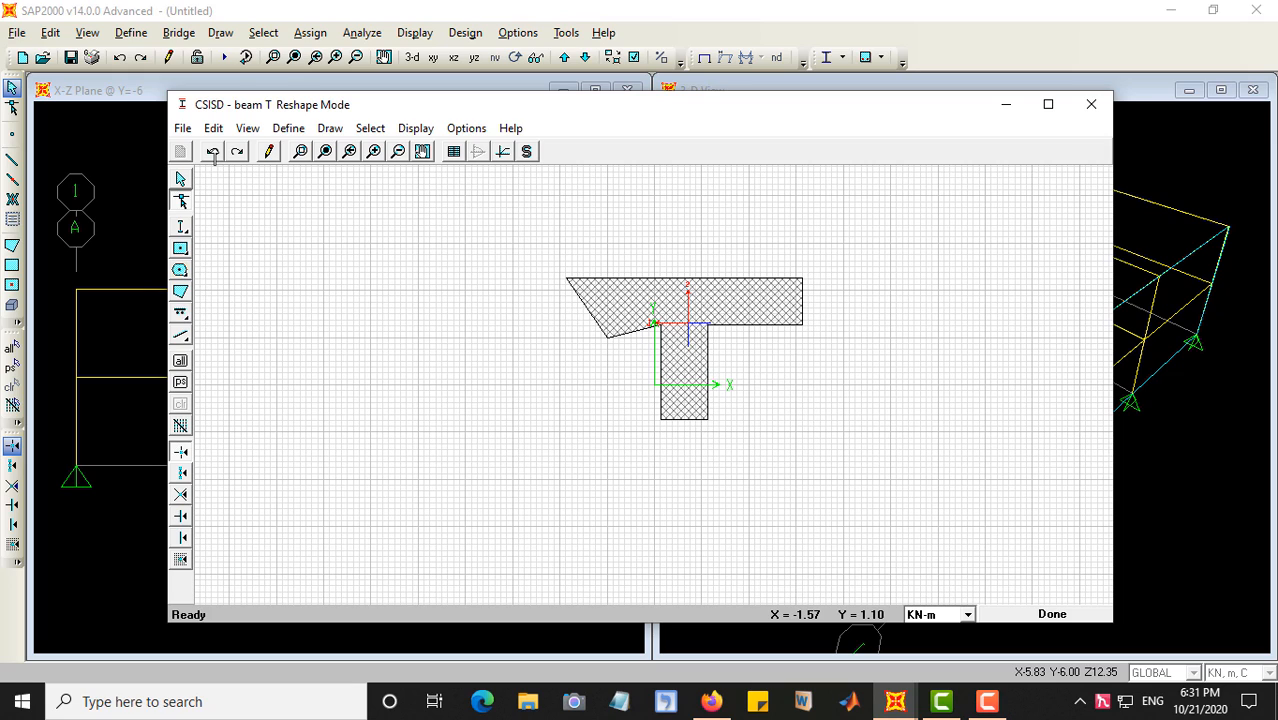
click(212, 152)
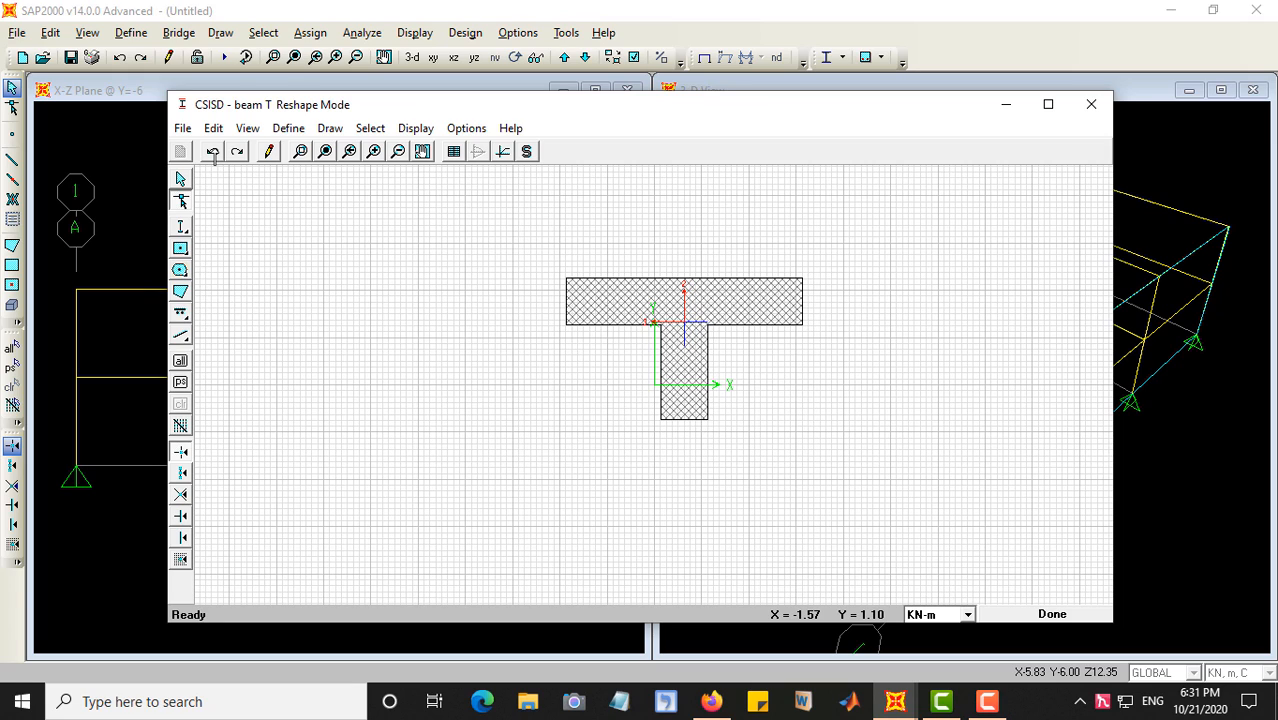
click(212, 152)
click(212, 152)
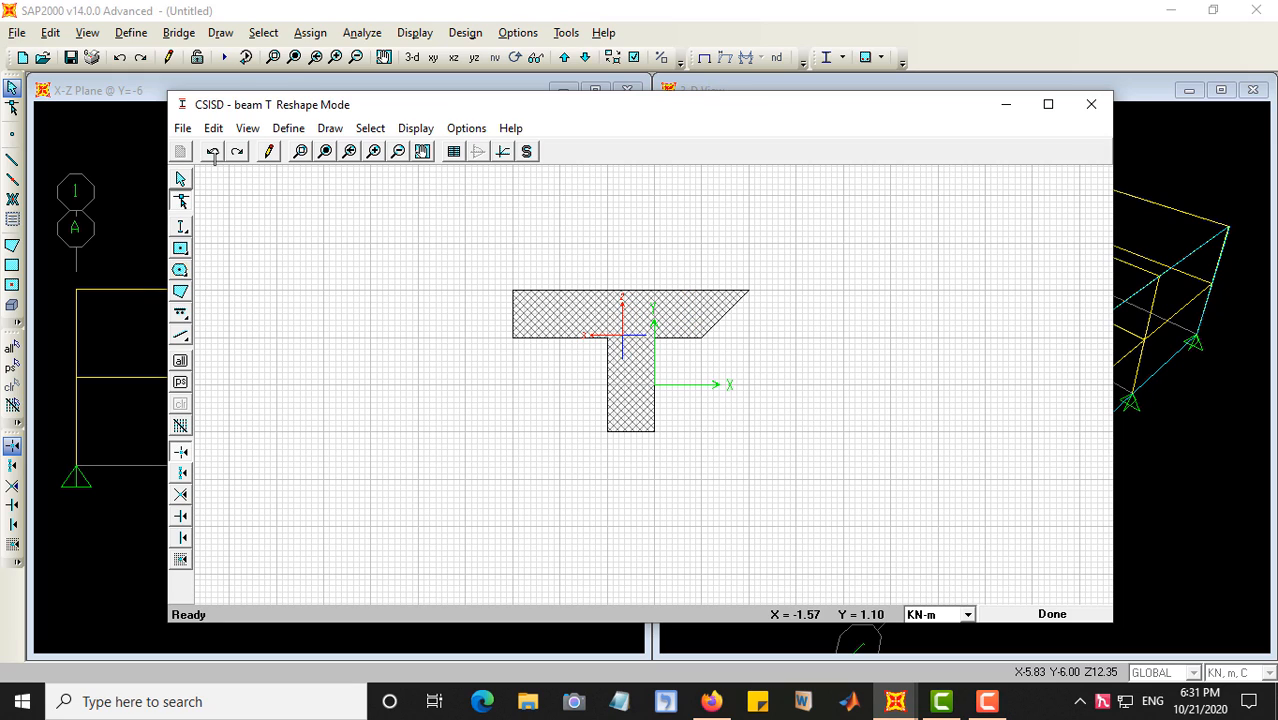
click(212, 152)
click(212, 152)
click(212, 152)
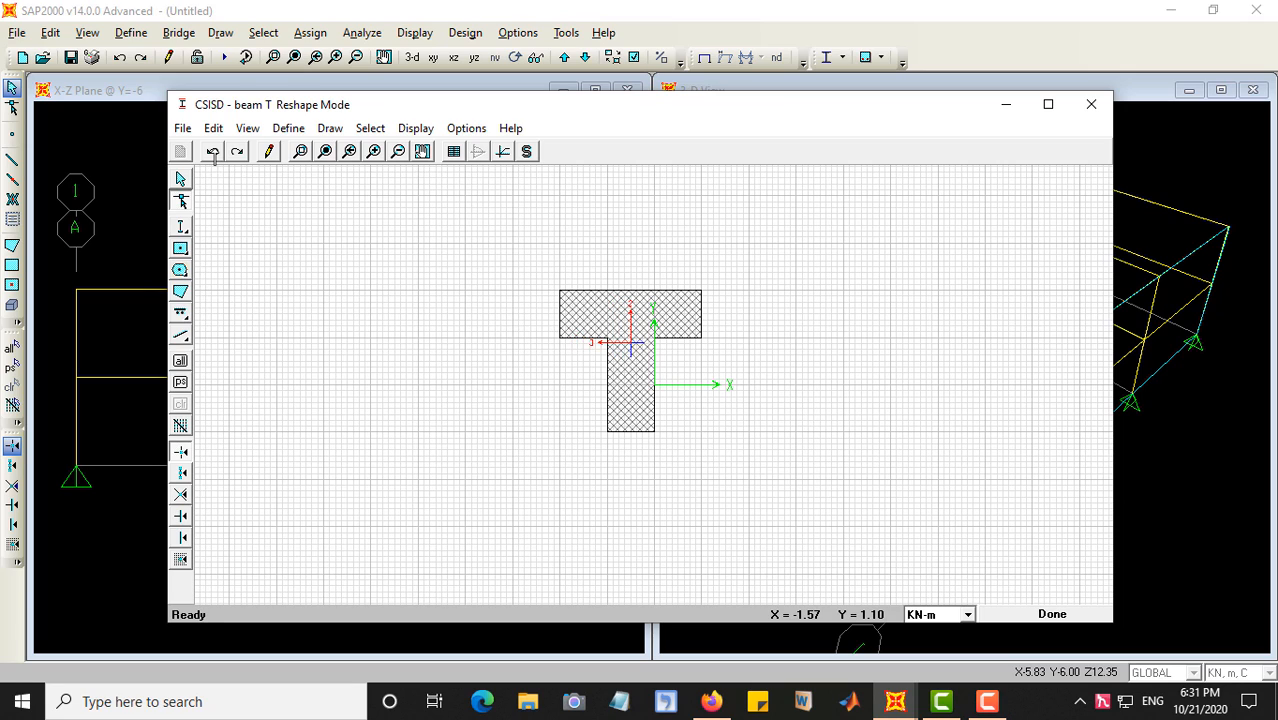
click(212, 152)
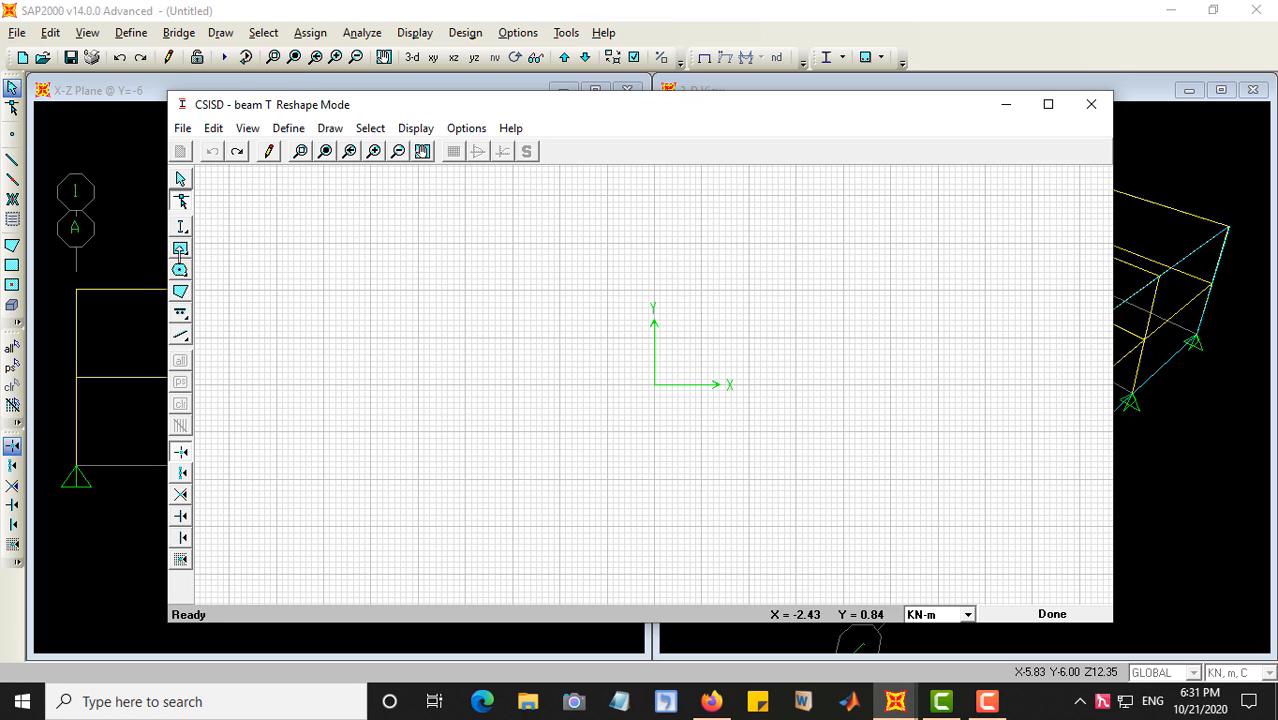
Step: Draw a rectangle centred on the section origin at X = 0.00, Y = 0.00
click(180, 250)
click(207, 249)
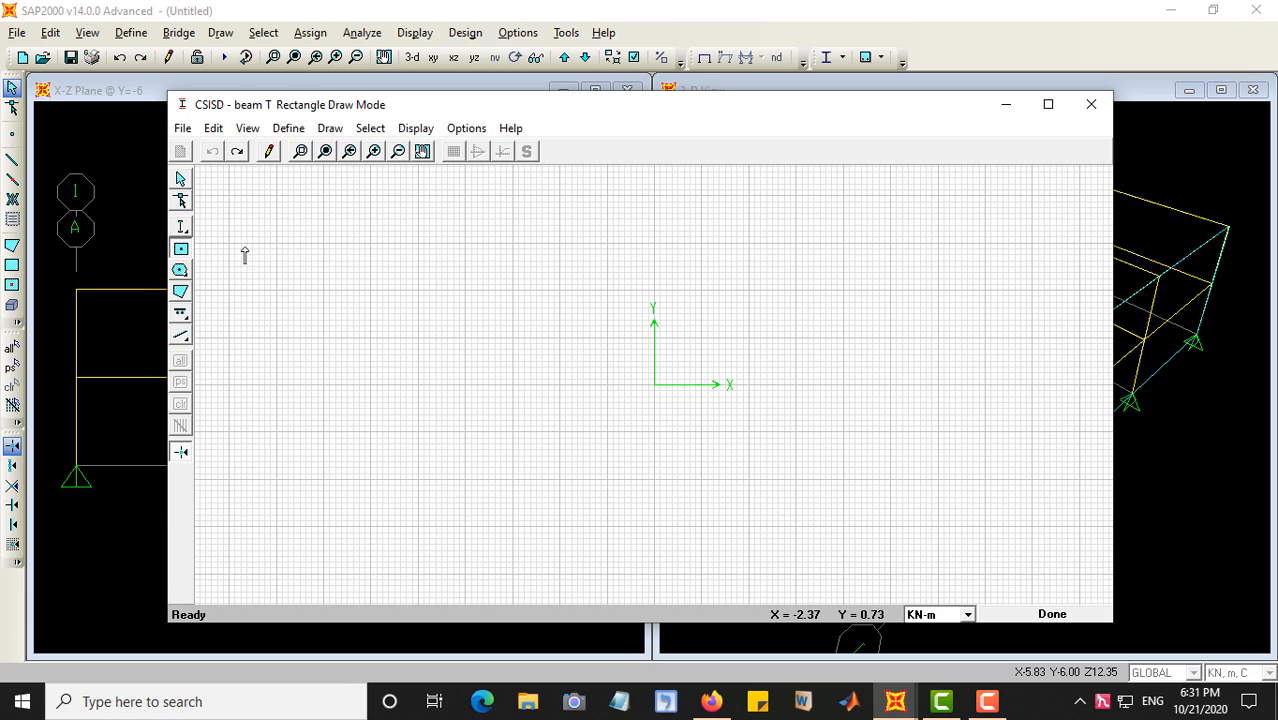
click(654, 385)
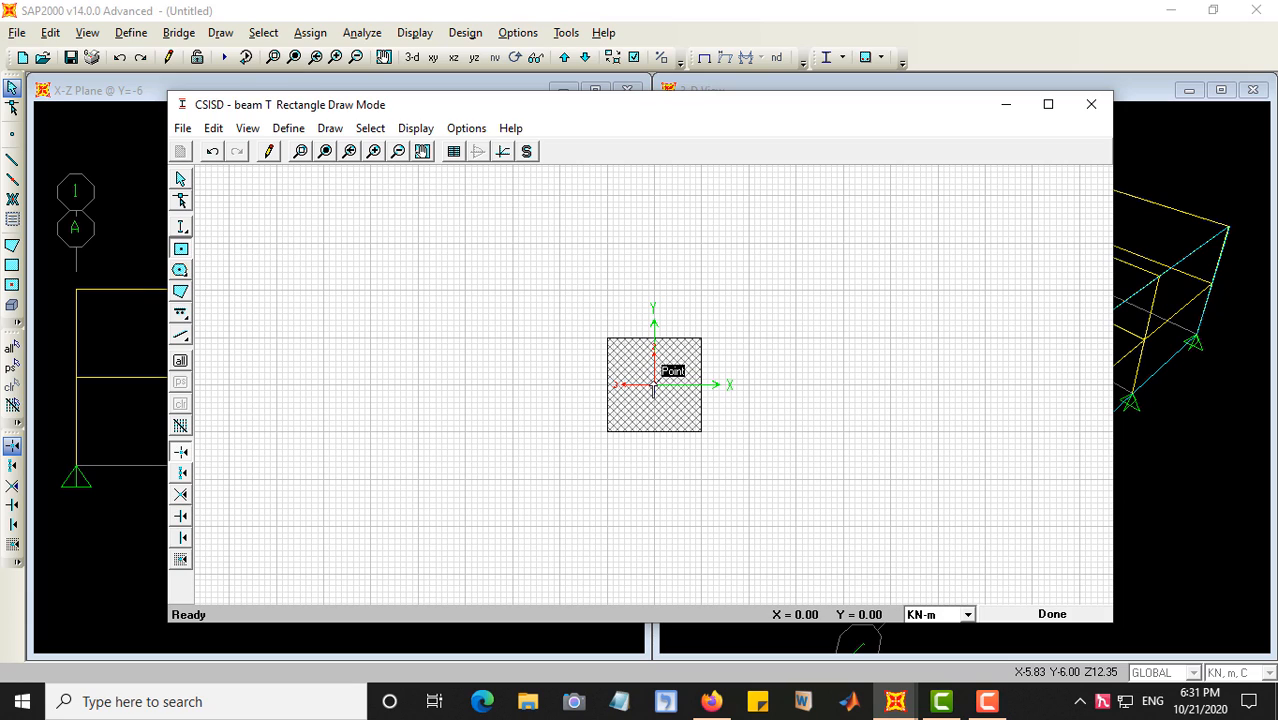
Step: Draw a second rectangle centred on the first rectangle's upper-left corner, and undo that drawing
click(607, 338)
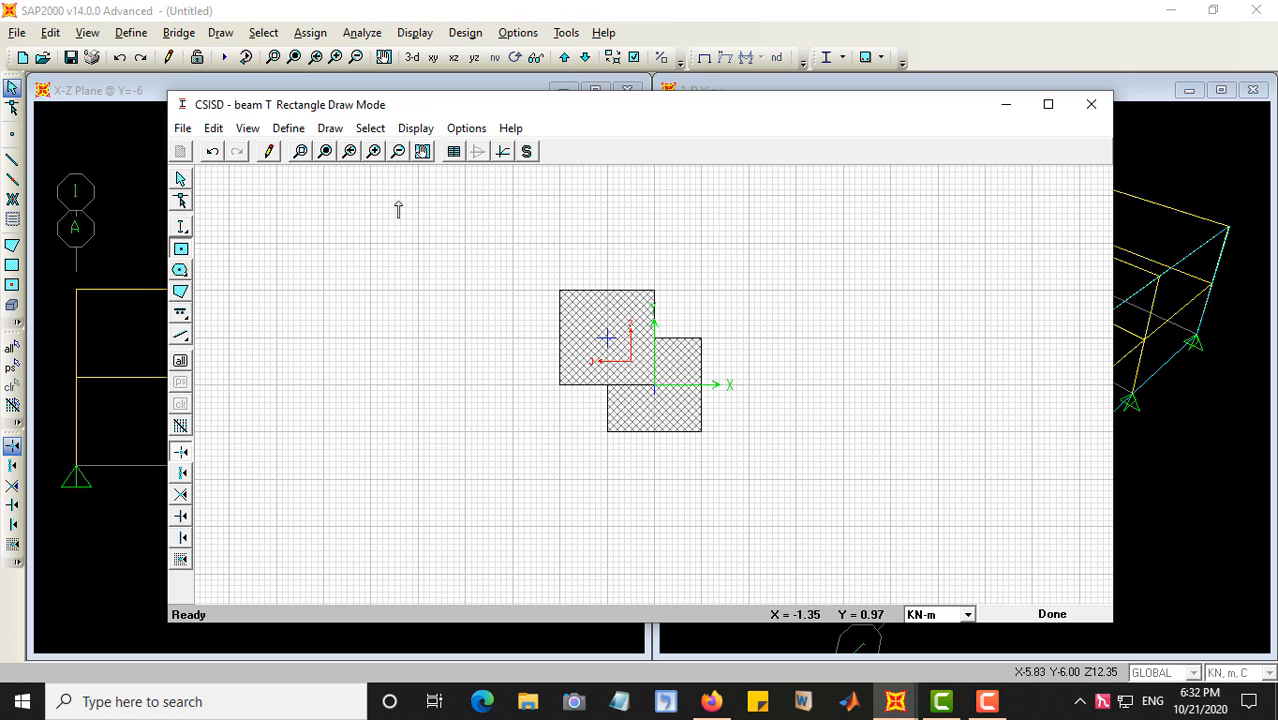
click(211, 152)
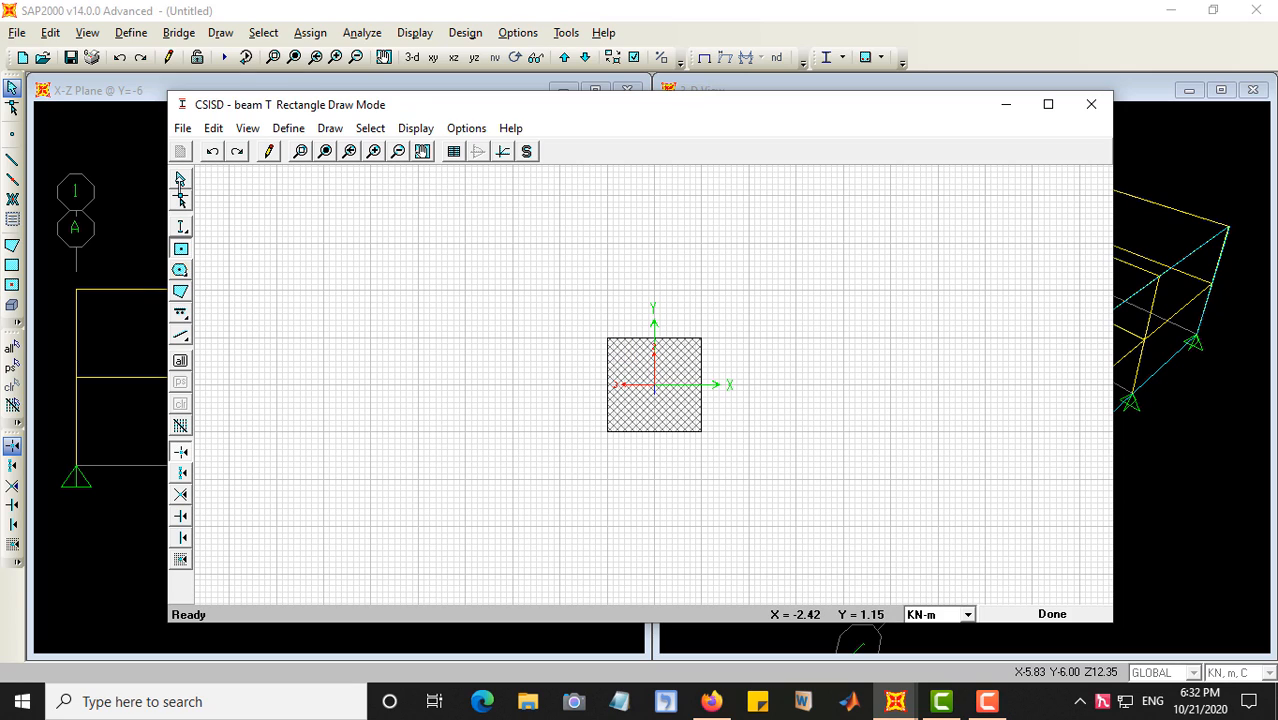
Step: Reshape the rectangle by stretching its left and right edges to a width of 1 m and its top and bottom edges to about 0.84 m high
click(181, 199)
drag(607, 383, 558, 383)
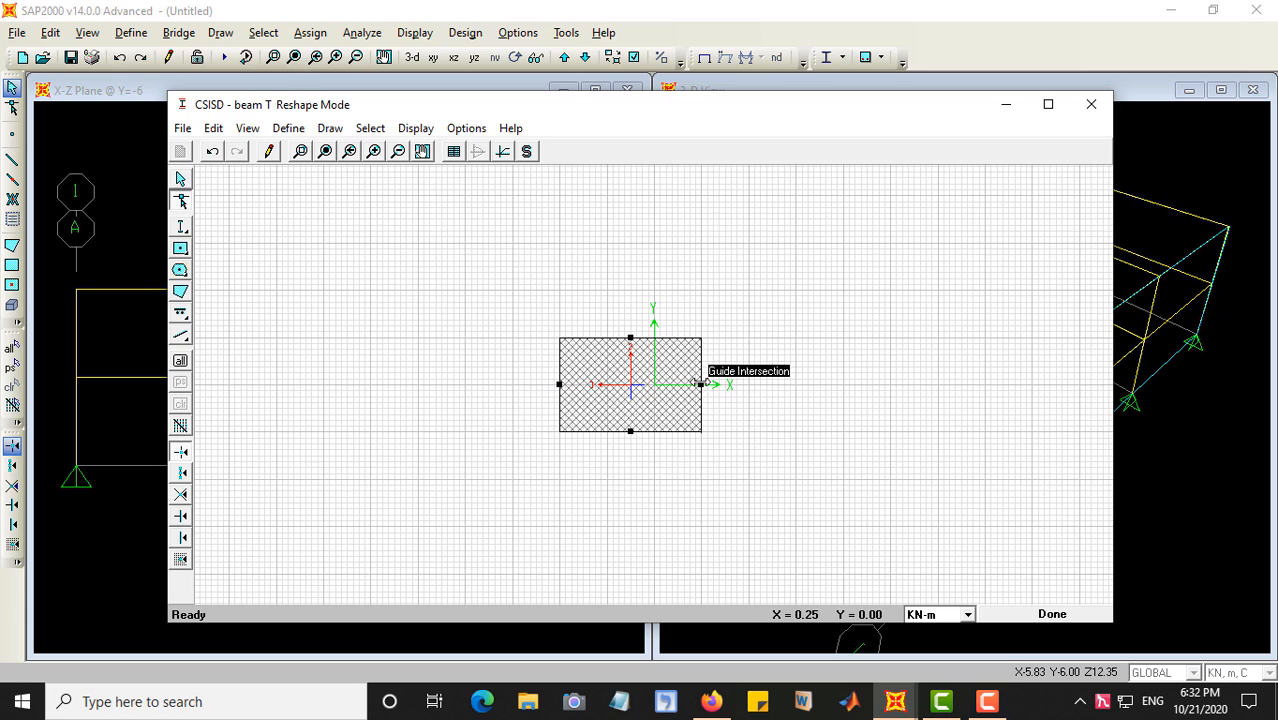
drag(701, 384, 749, 384)
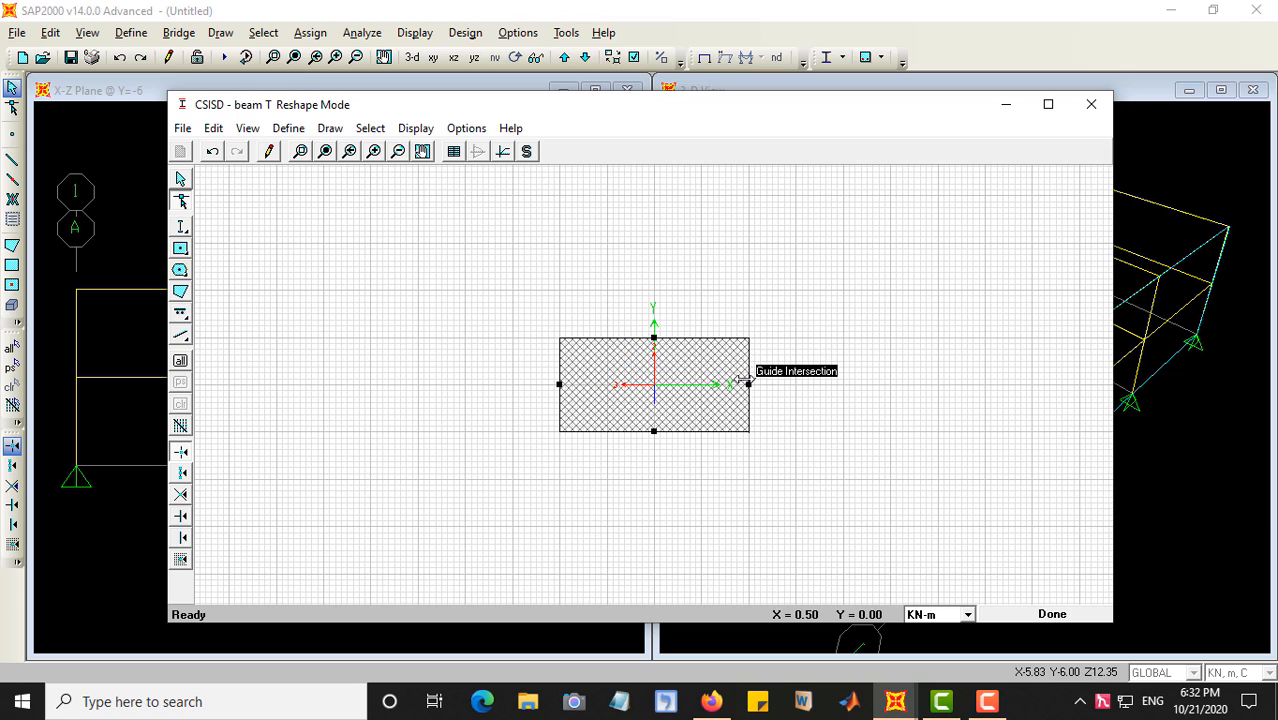
drag(656, 362, 657, 320)
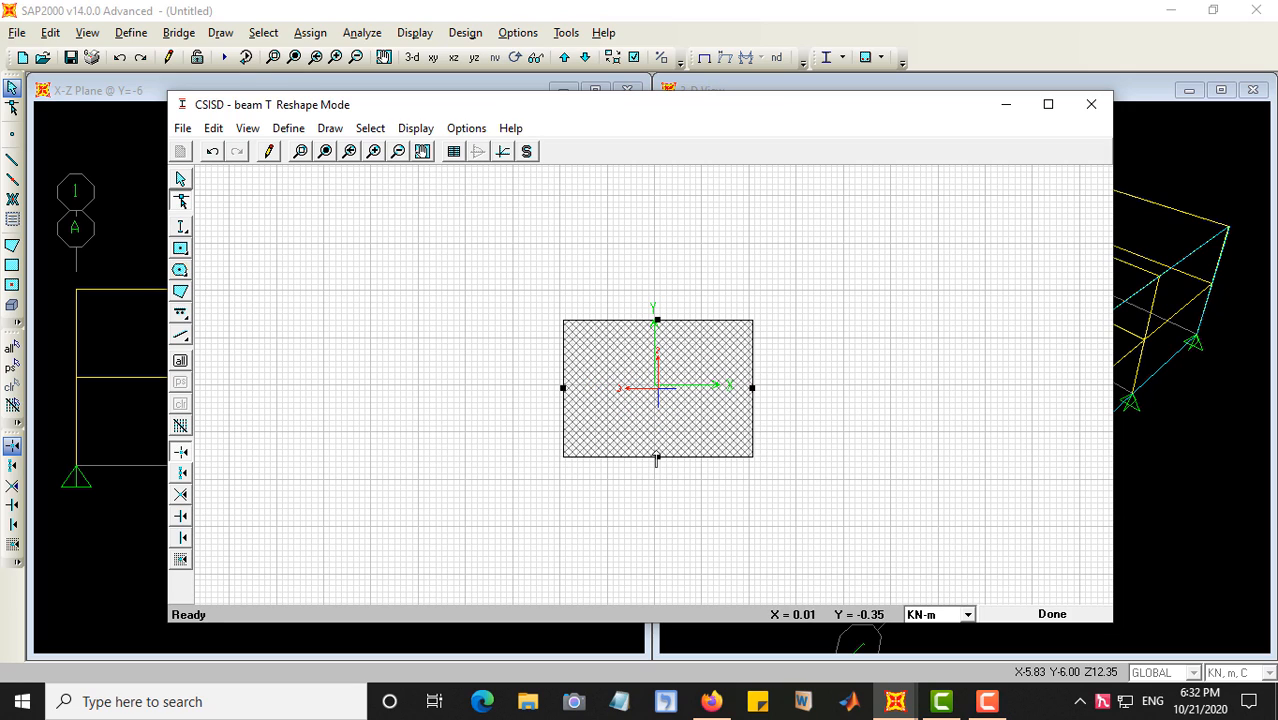
drag(658, 458, 657, 478)
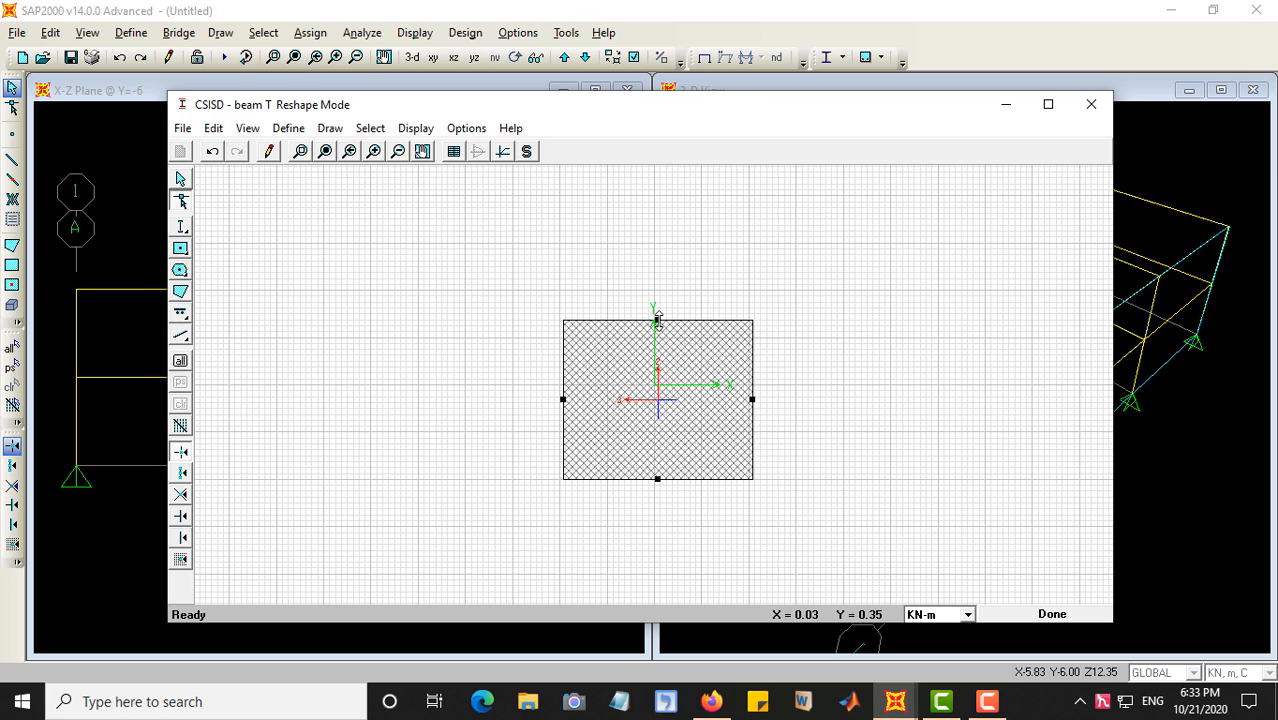
Step: Set the rectangle's width to 4 m in its shape properties
right_click(599, 367)
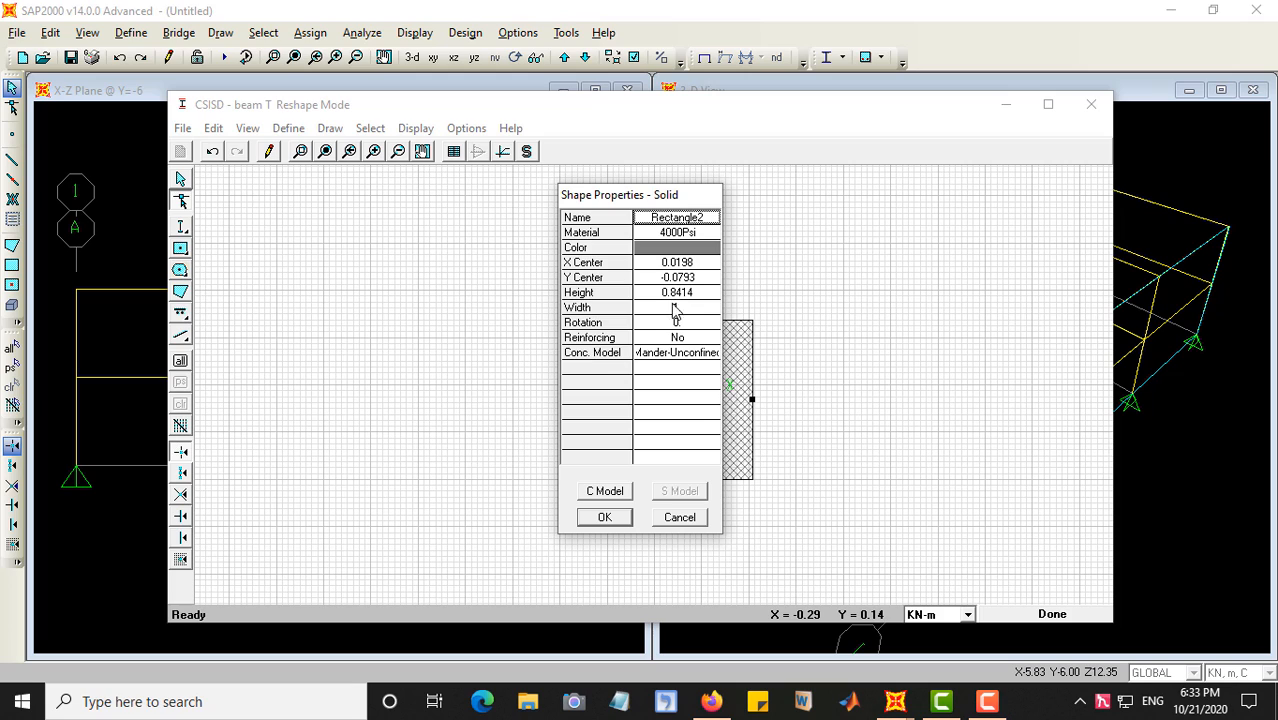
click(663, 265)
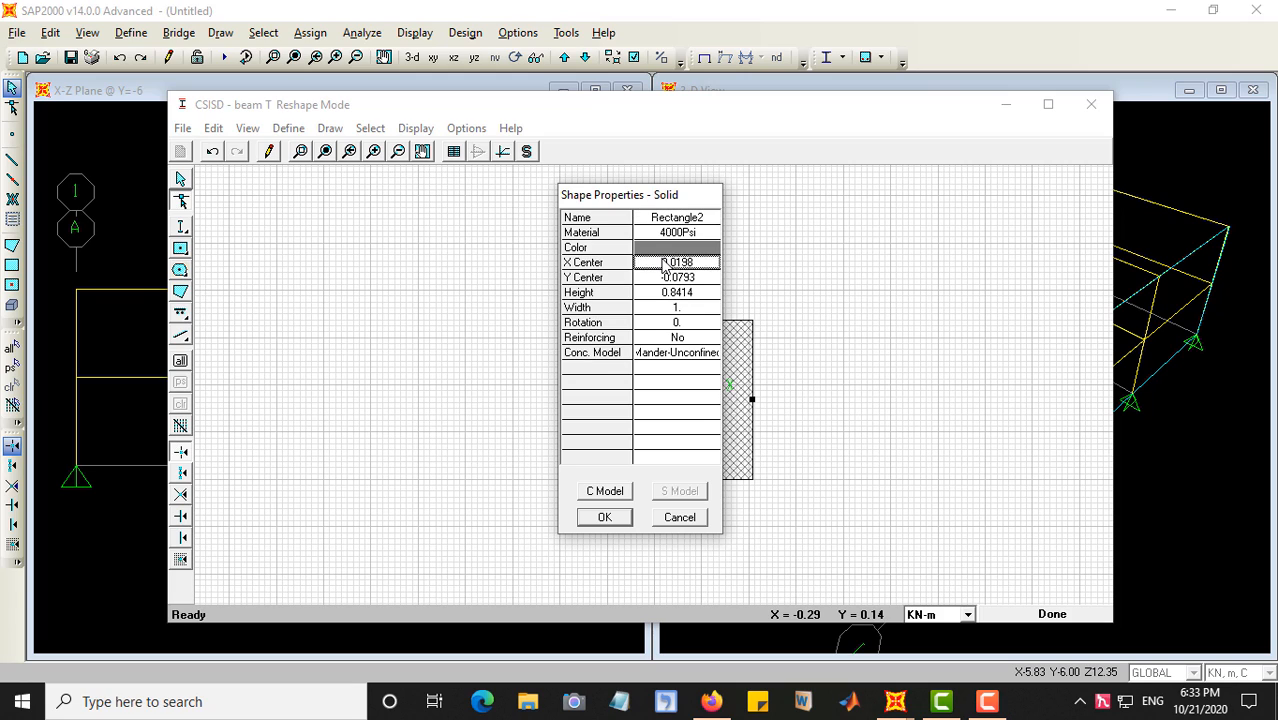
click(655, 278)
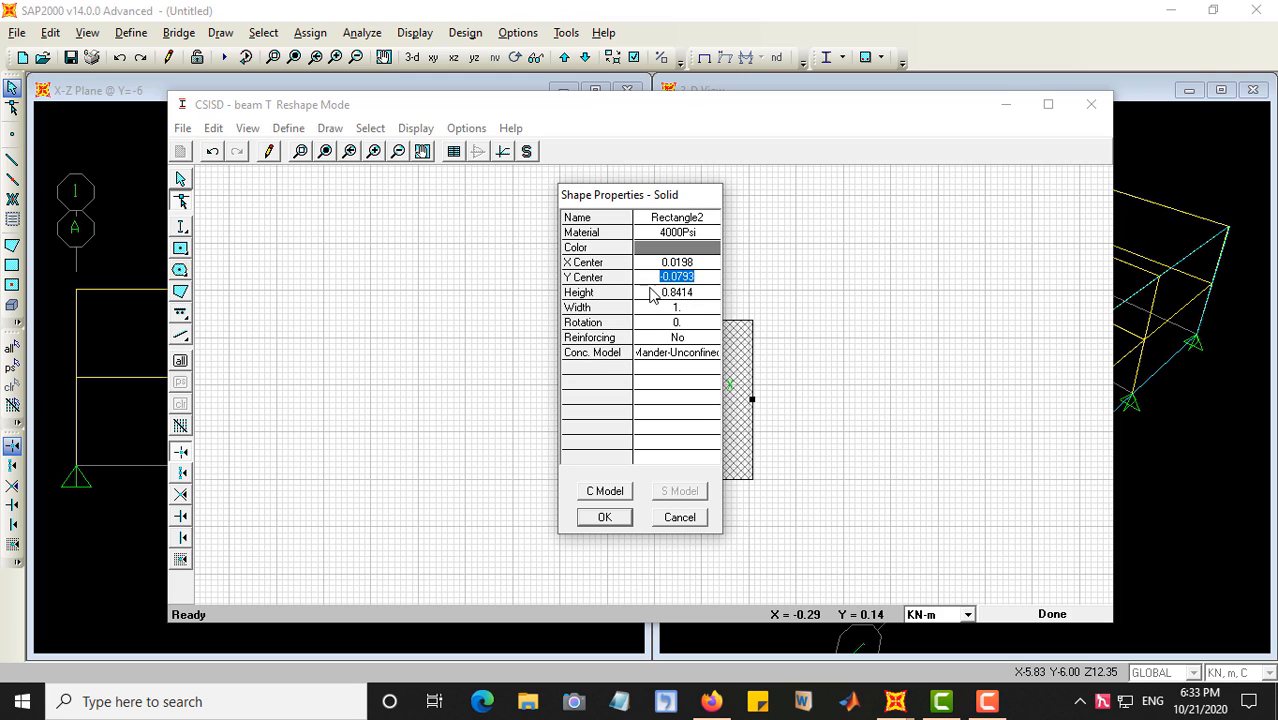
click(651, 296)
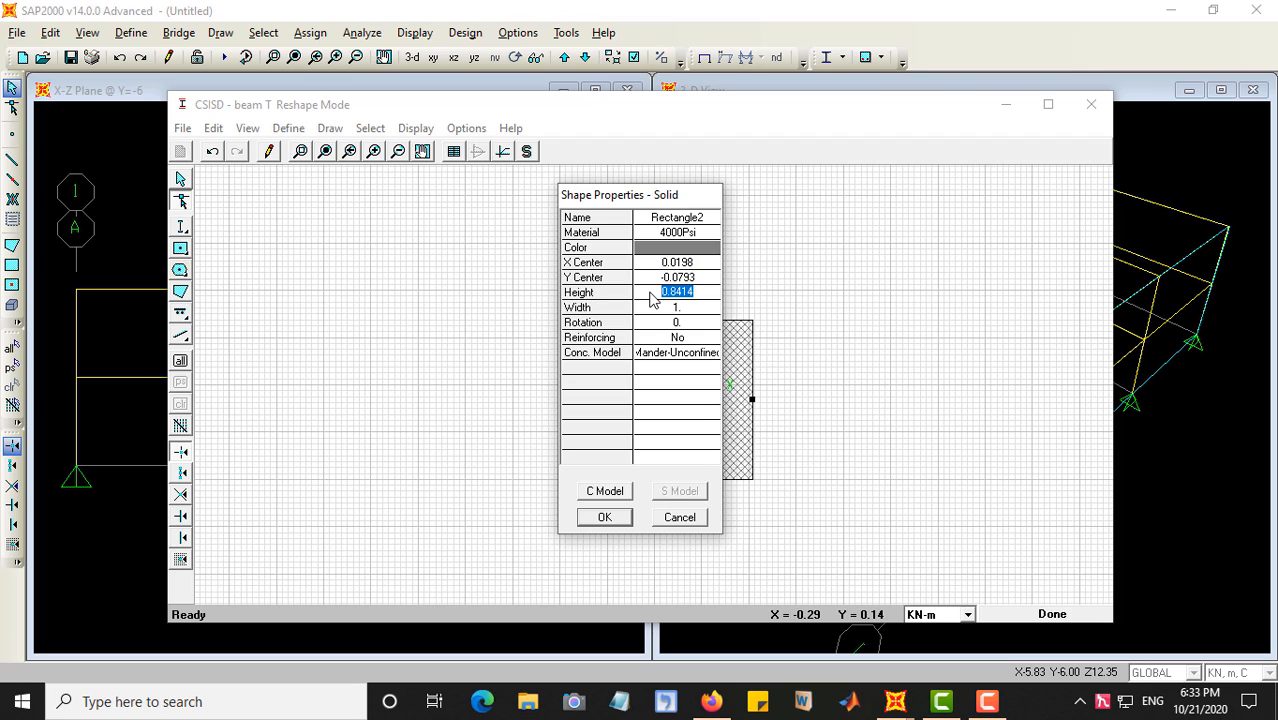
click(649, 307)
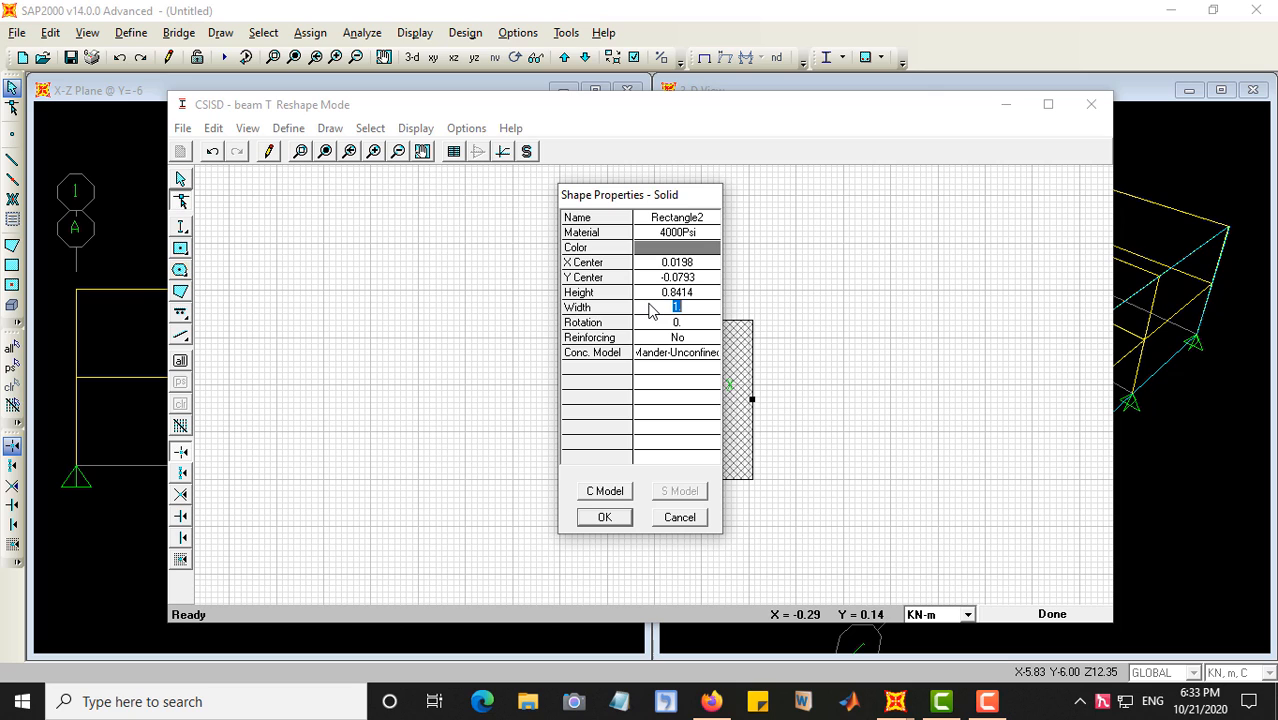
text(4)
click(592, 518)
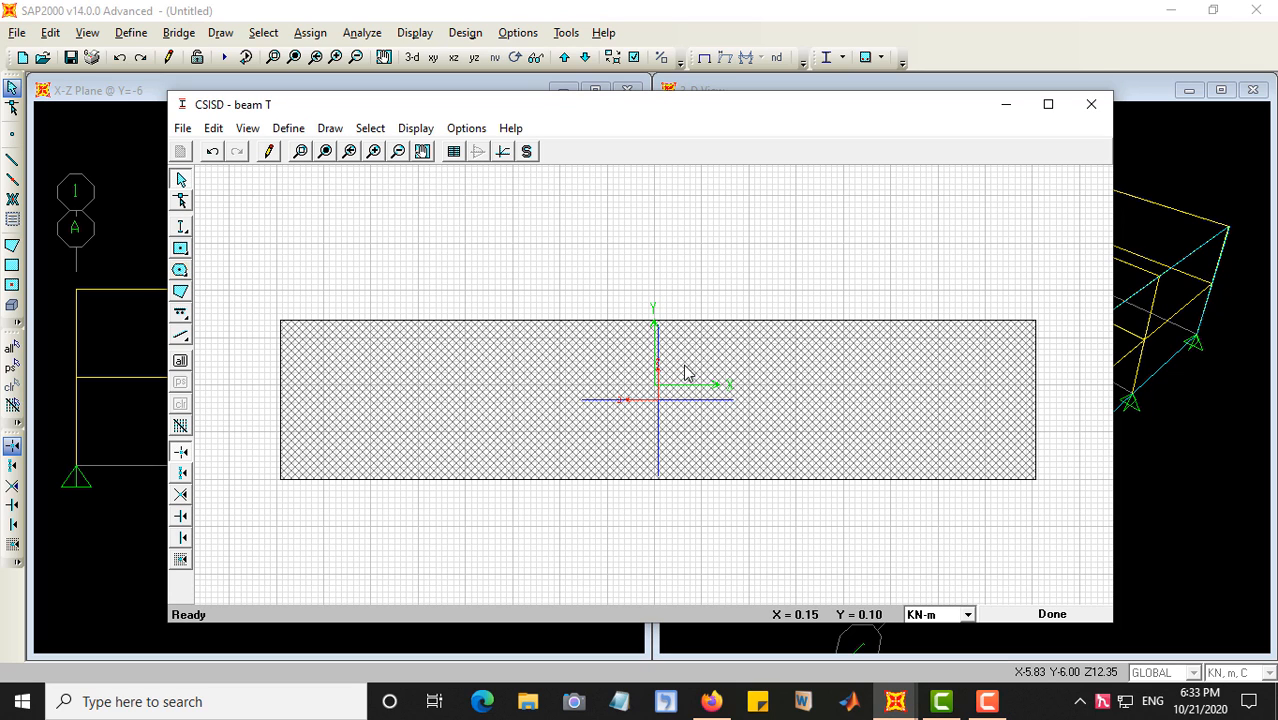
Step: Set the rectangle's height to 2 m in its shape properties
click(615, 384)
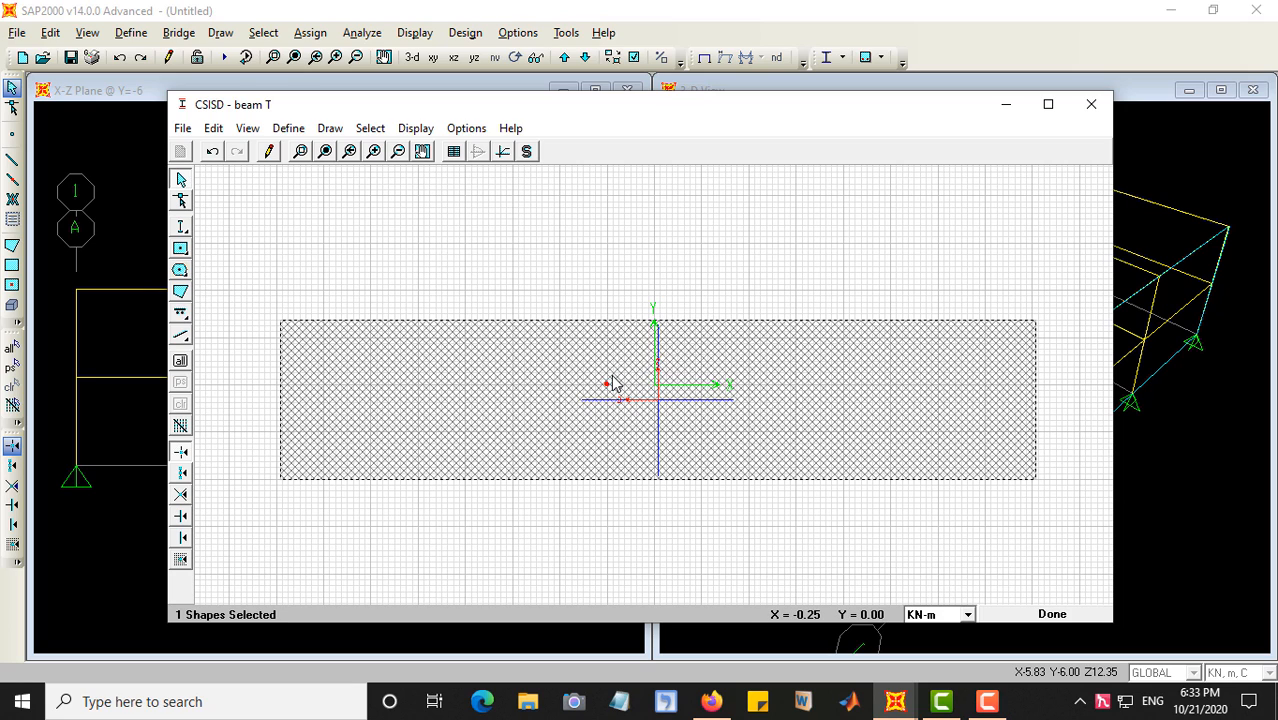
right_click(614, 382)
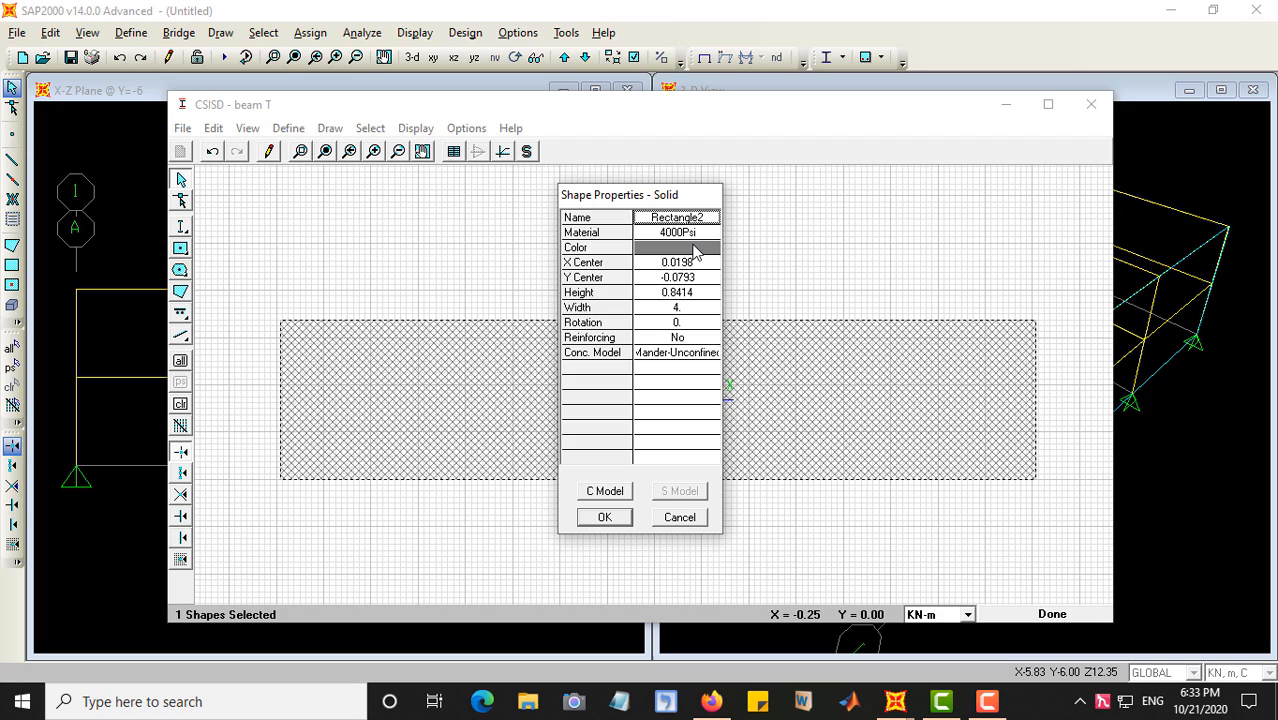
click(655, 296)
click(655, 298)
text(2)
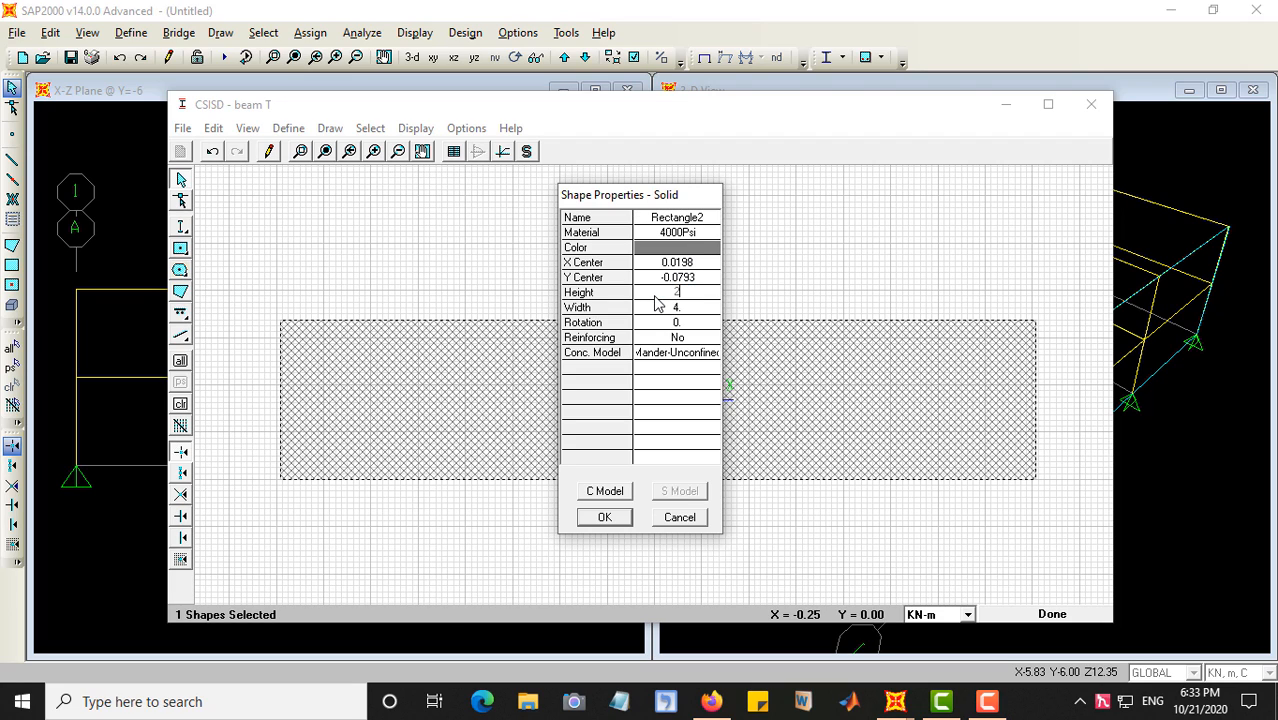
click(590, 519)
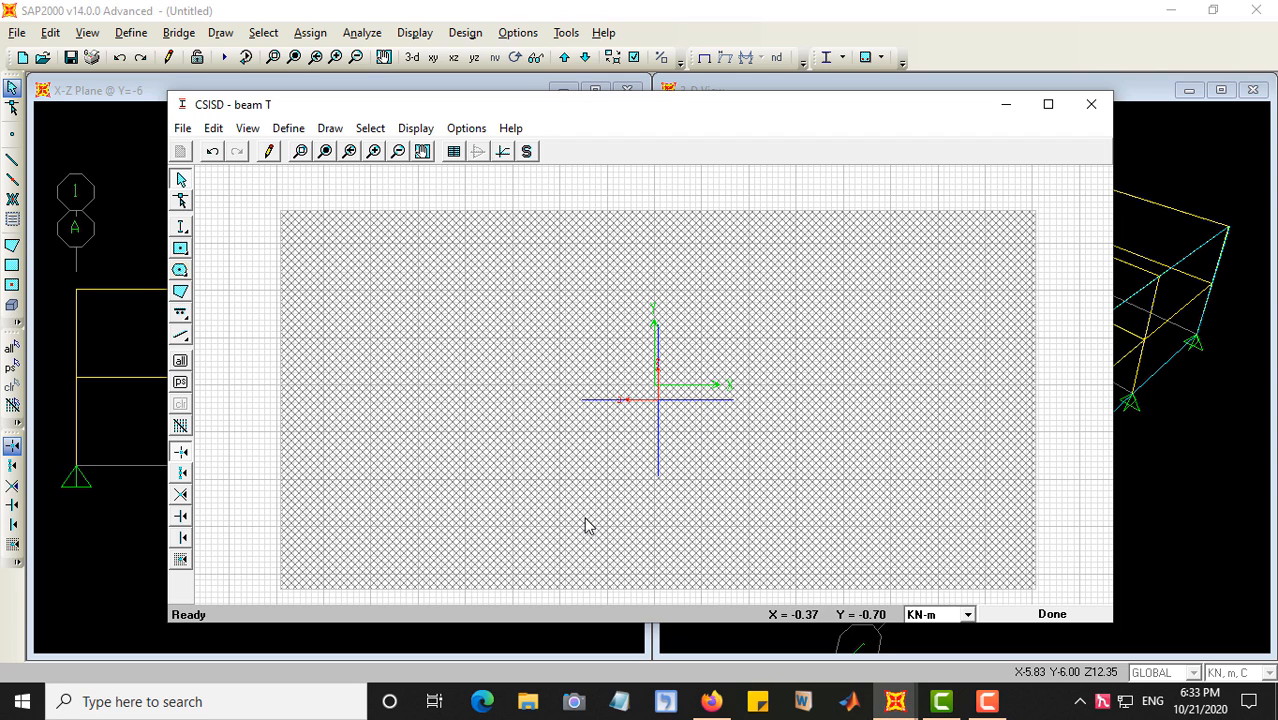
Step: Change the rectangle's dimensions to a height of 0.5 m and a width of 1.2 m
right_click(604, 363)
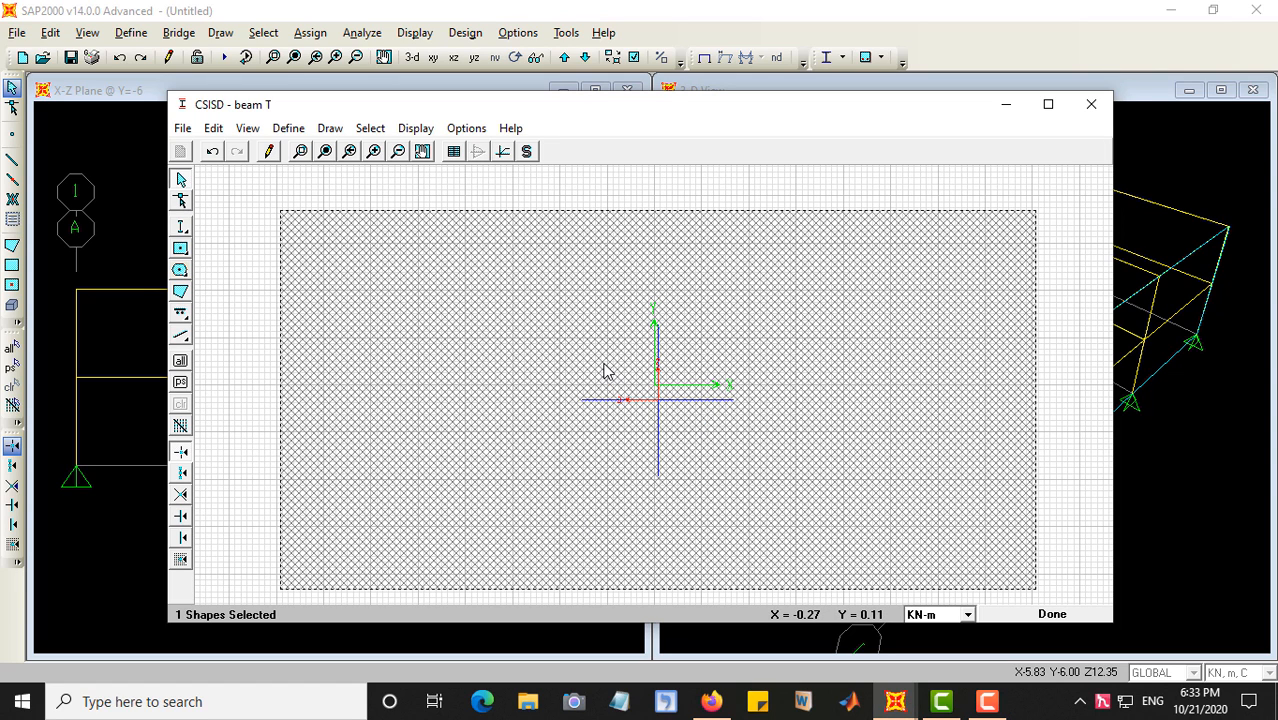
click(675, 292)
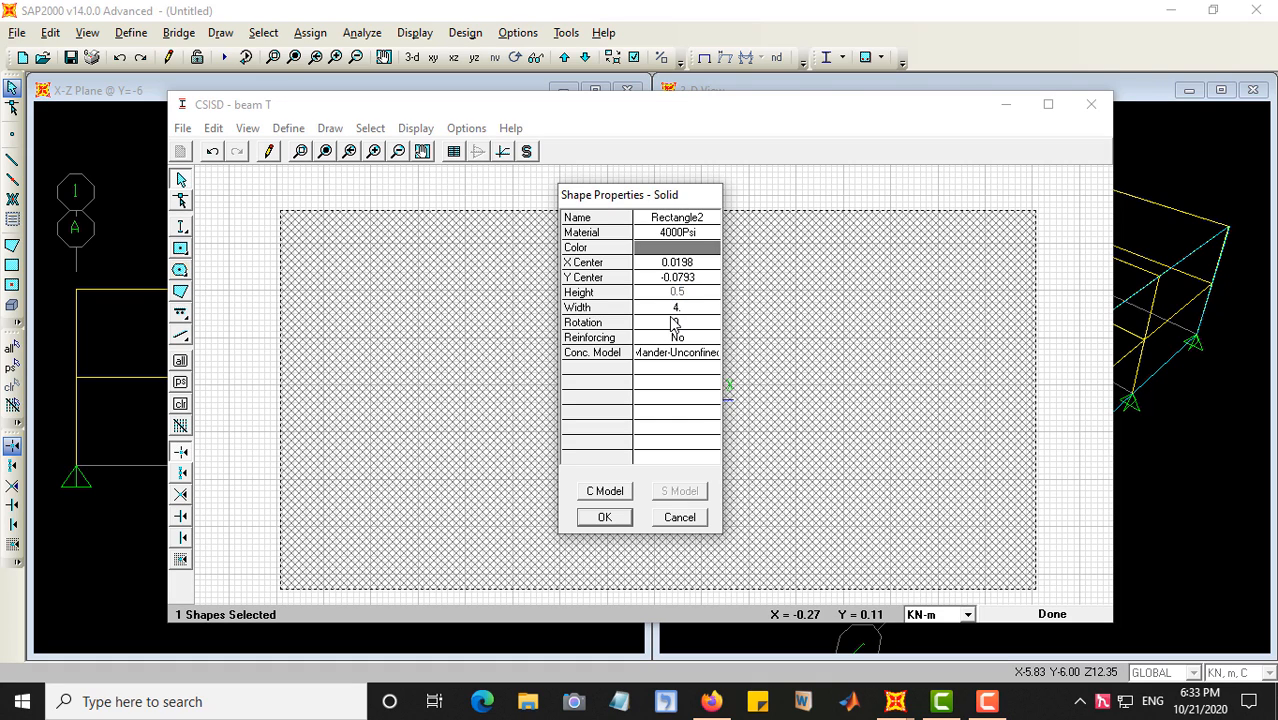
click(669, 309)
click(604, 517)
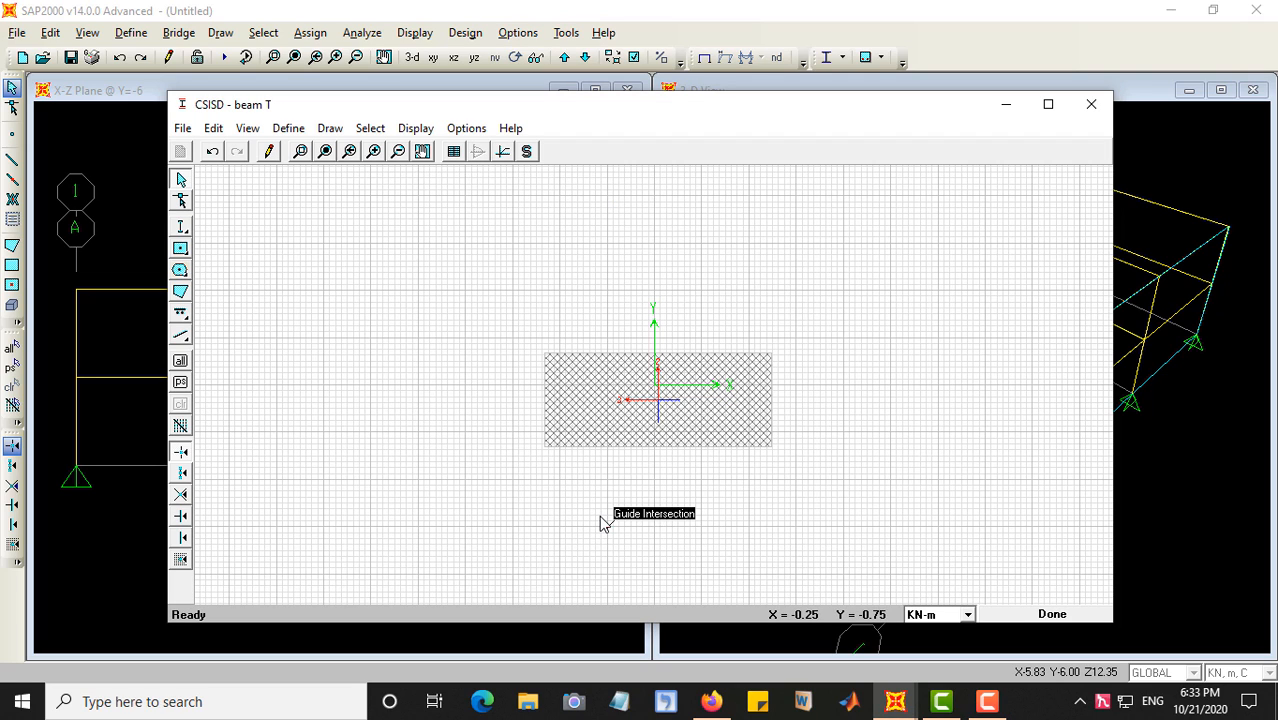
Step: Rotate the rectangle by setting its rotation property to 30 degrees
double_click(584, 410)
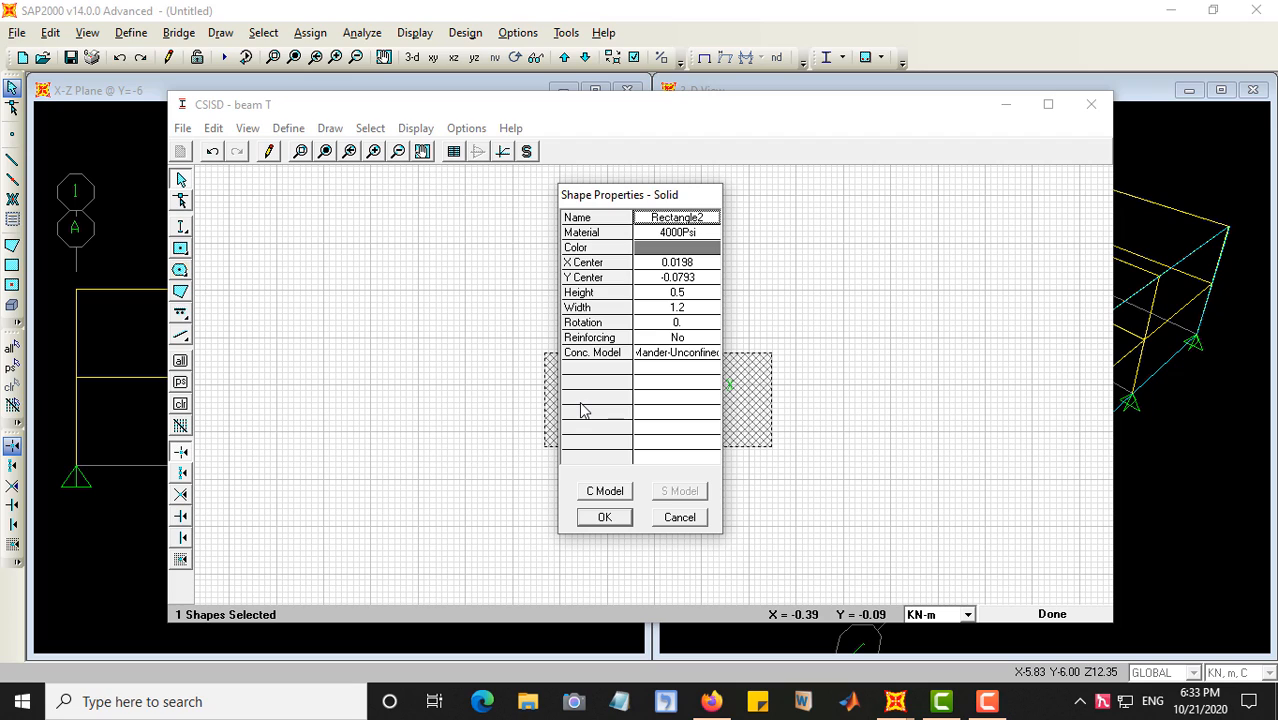
click(680, 323)
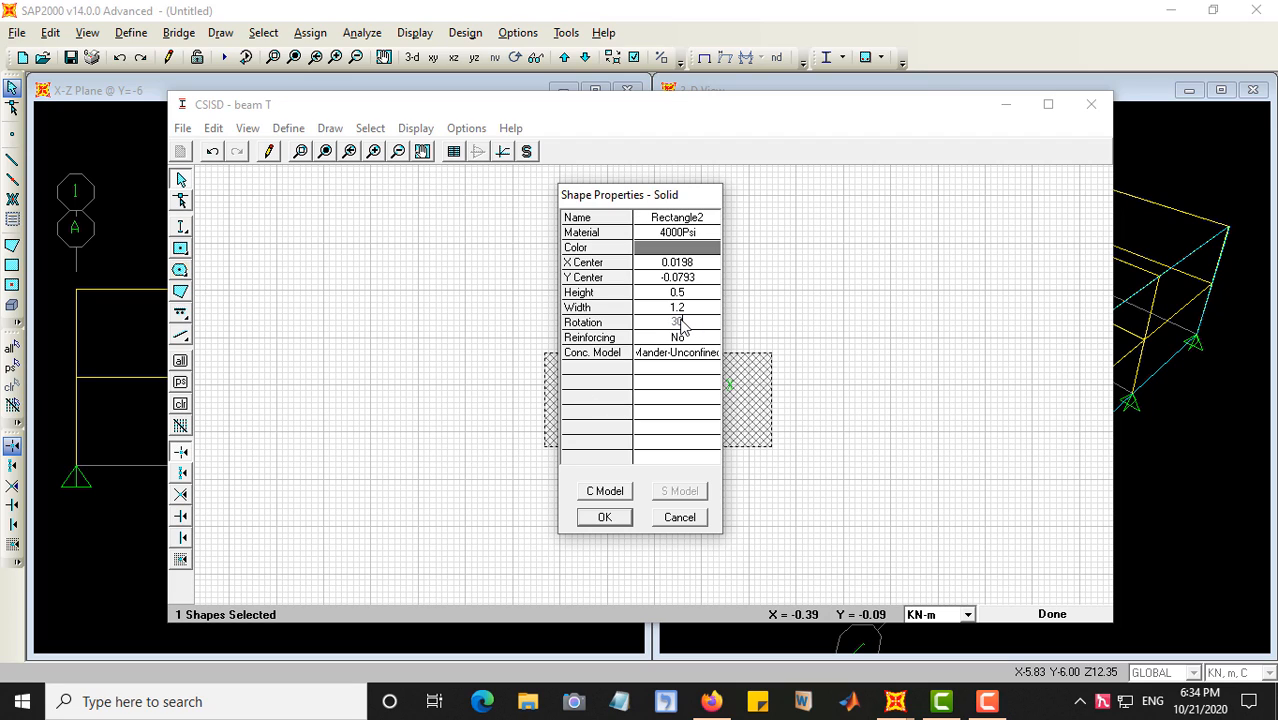
text(30)
click(598, 517)
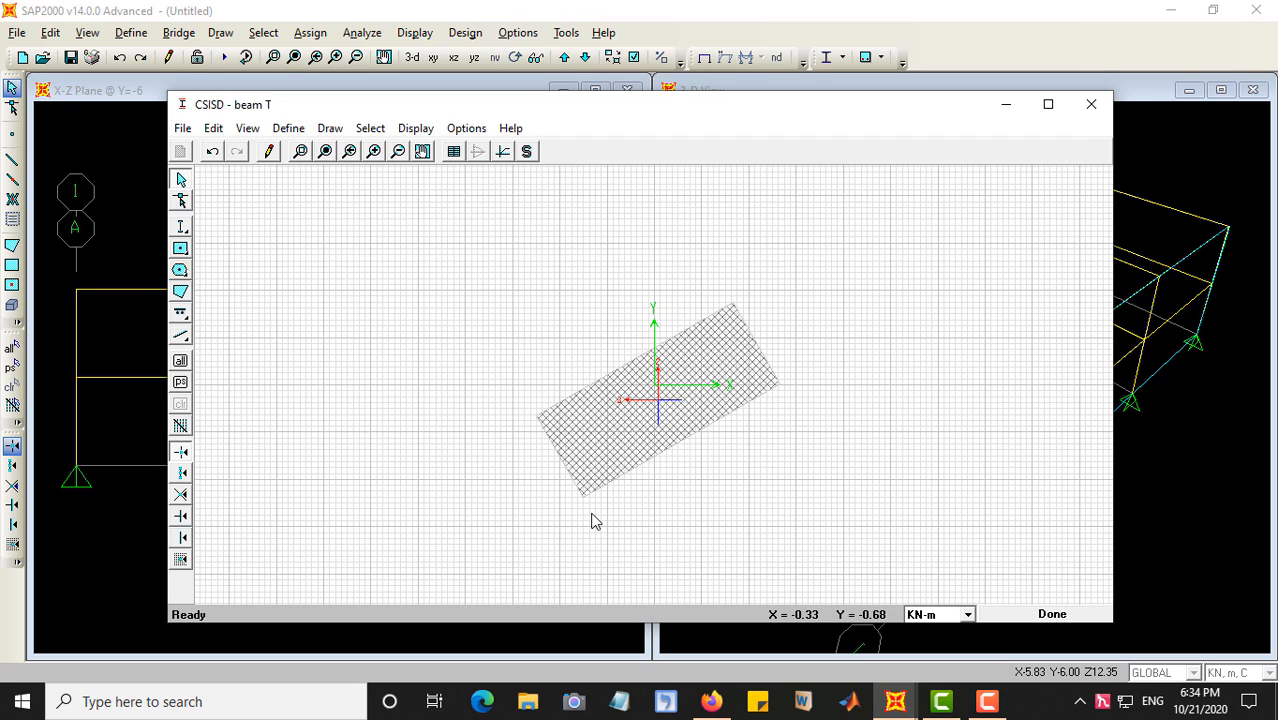
Step: Change the rectangle's rotation property to 45 degrees
double_click(632, 395)
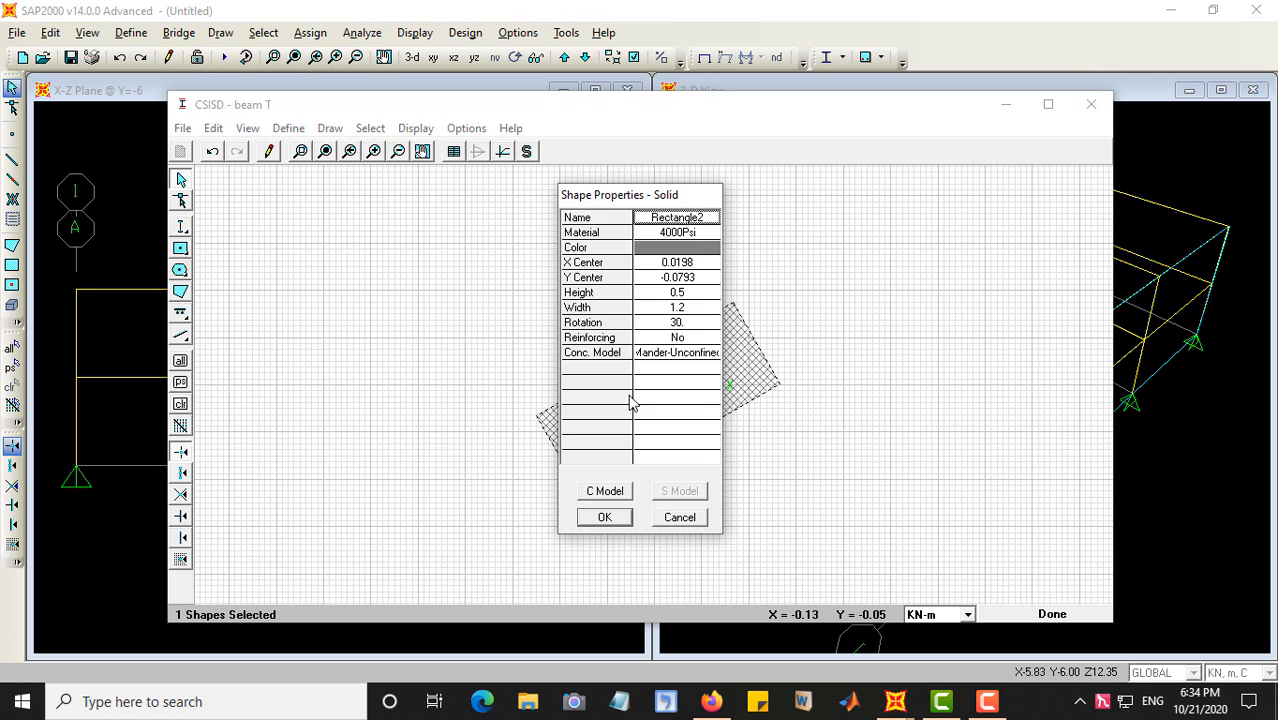
click(672, 324)
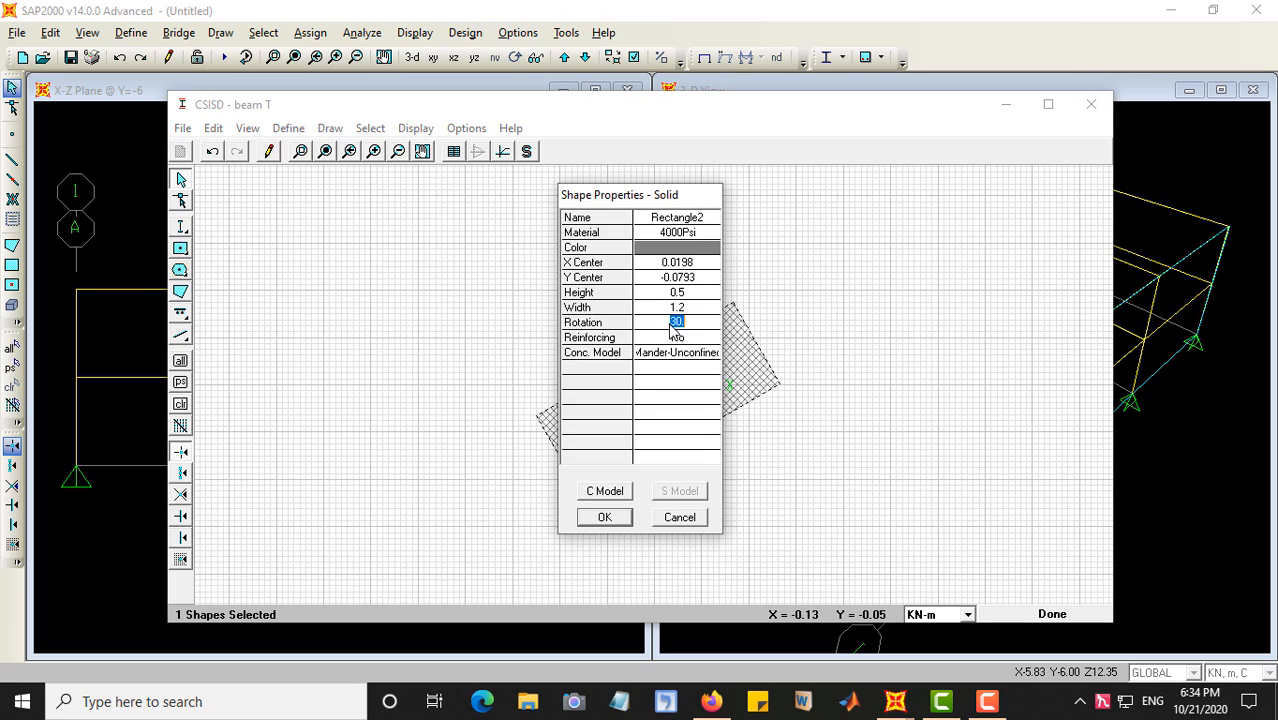
text(45)
click(600, 517)
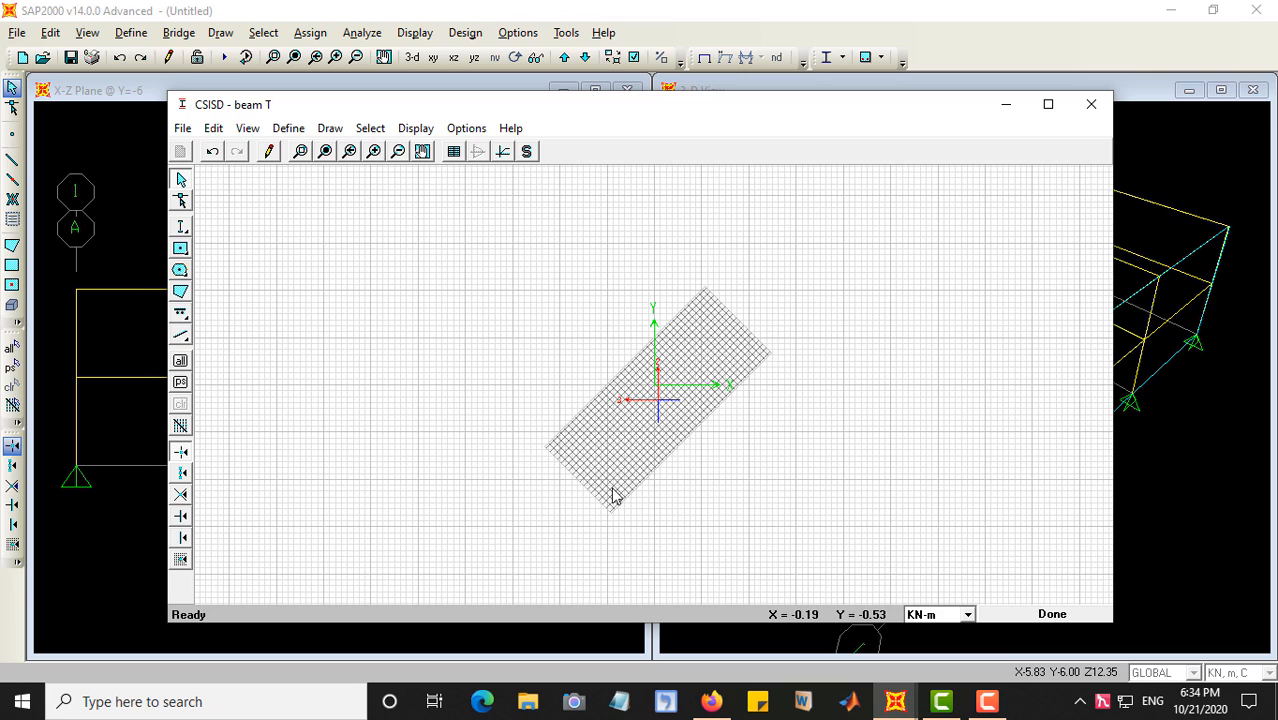
Step: Turn on reinforcing for the rotated rectangle by setting its Reinforcing property to Yes
double_click(630, 420)
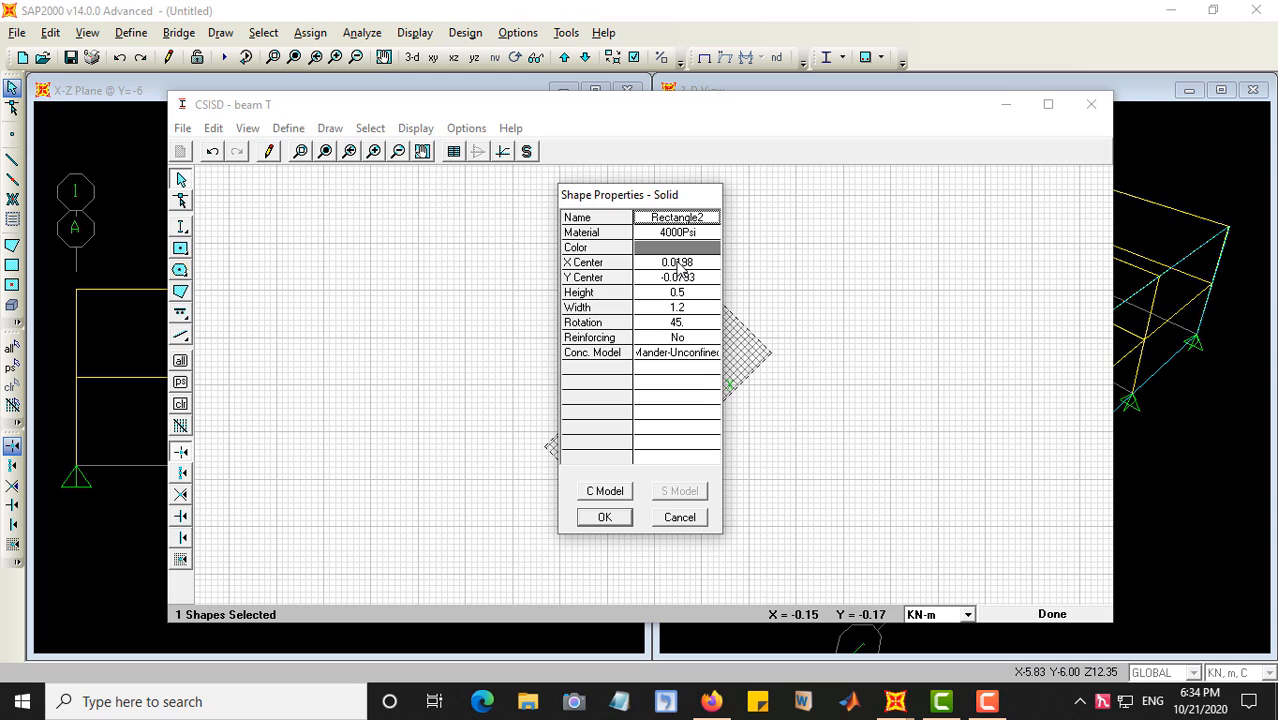
click(650, 340)
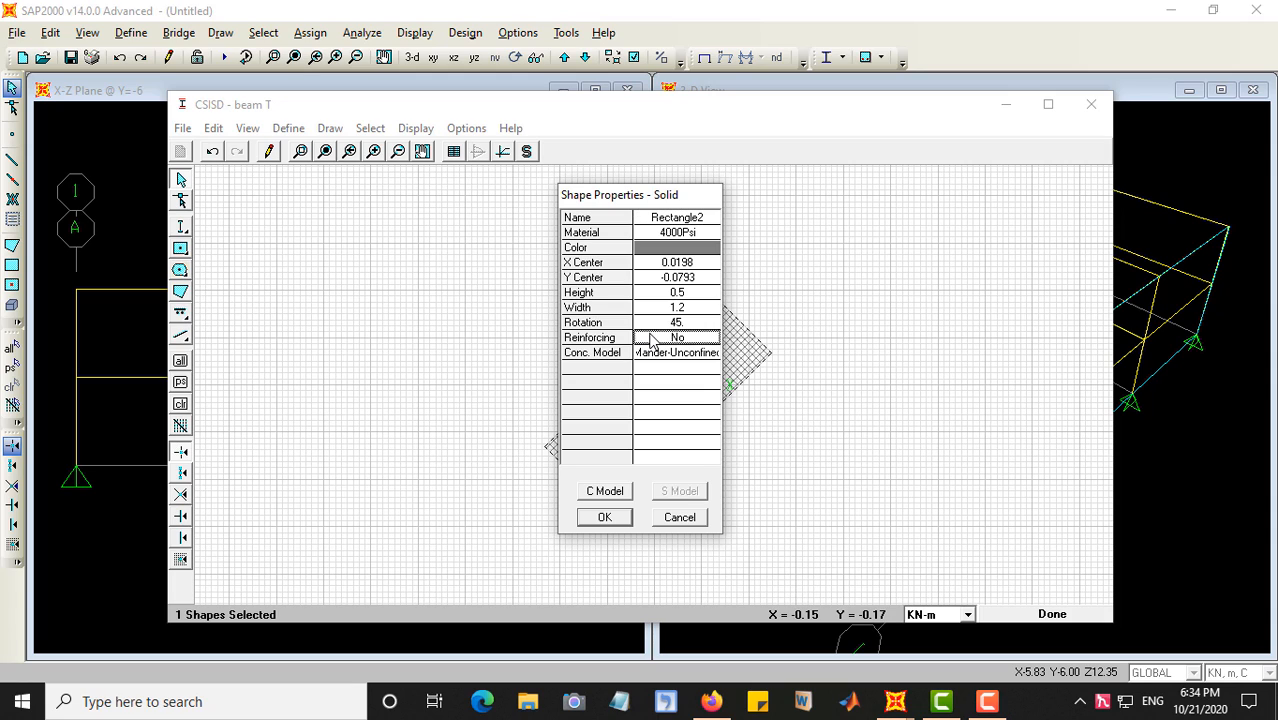
click(650, 340)
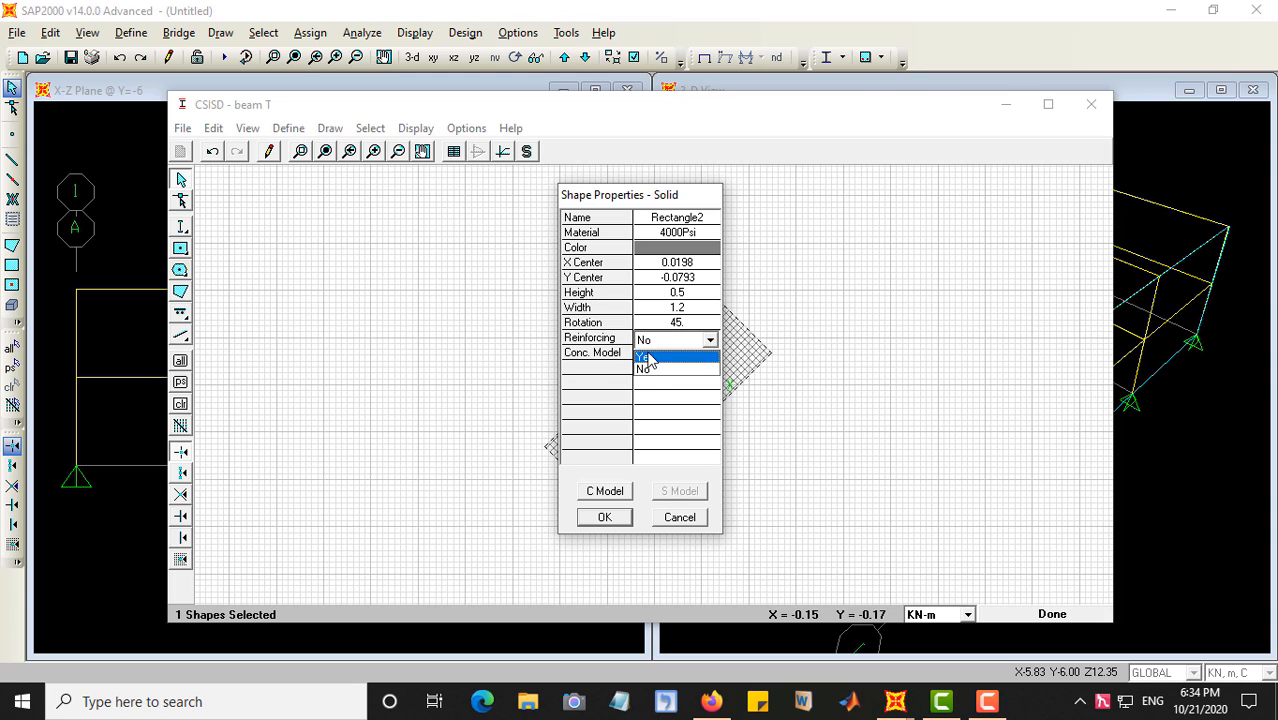
click(648, 358)
click(606, 517)
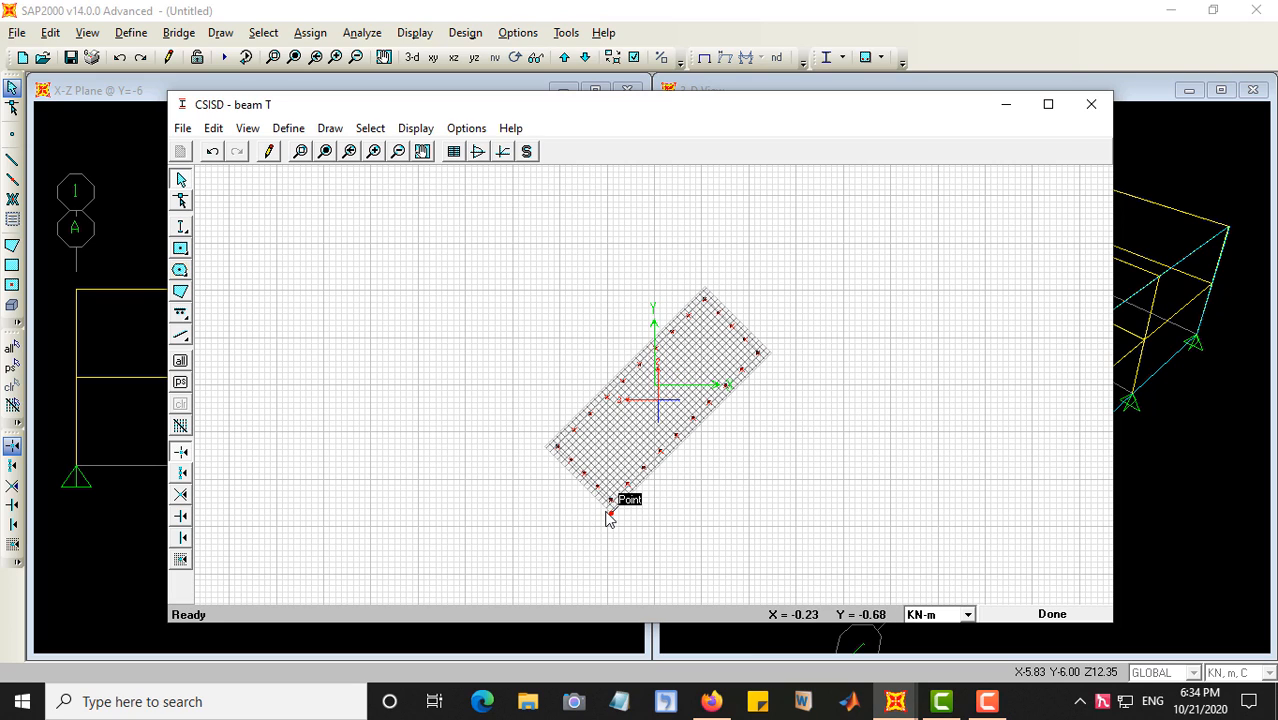
Step: Review the bar size, spacing and cover of the reinforcing on the rectangle's upper-left long edge without changing them
click(645, 370)
right_click(645, 370)
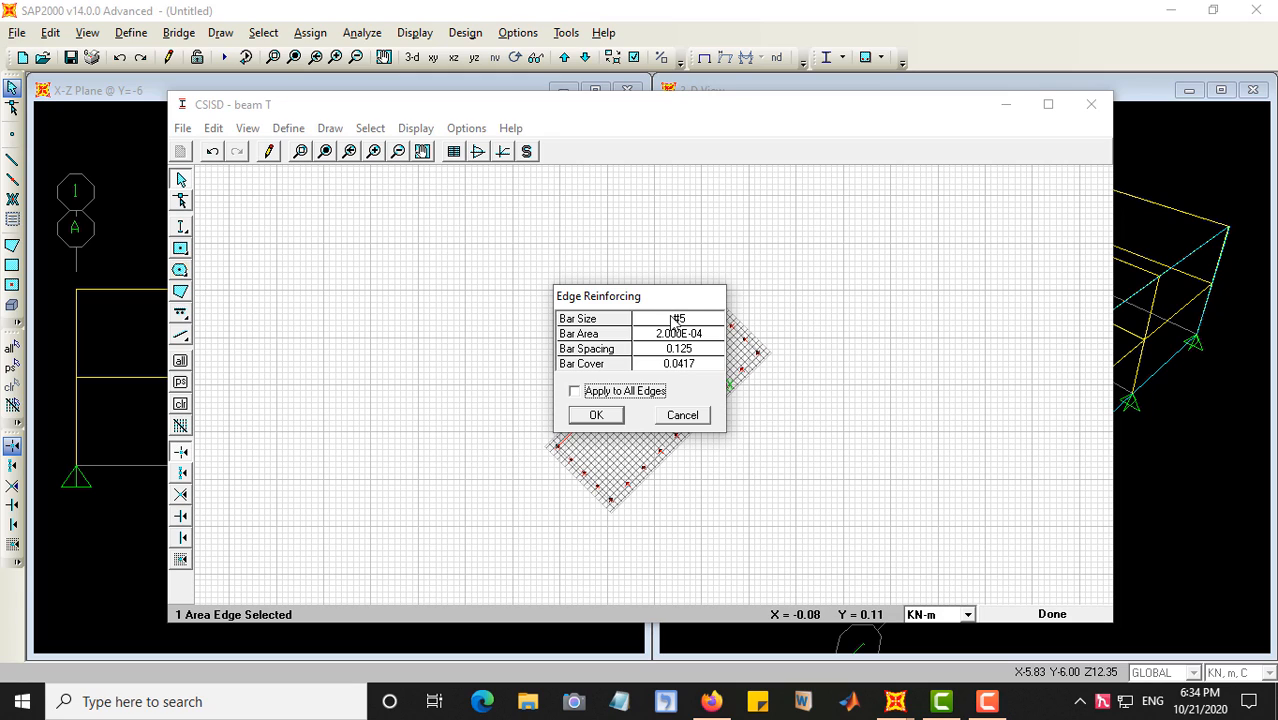
click(675, 320)
click(673, 322)
click(673, 322)
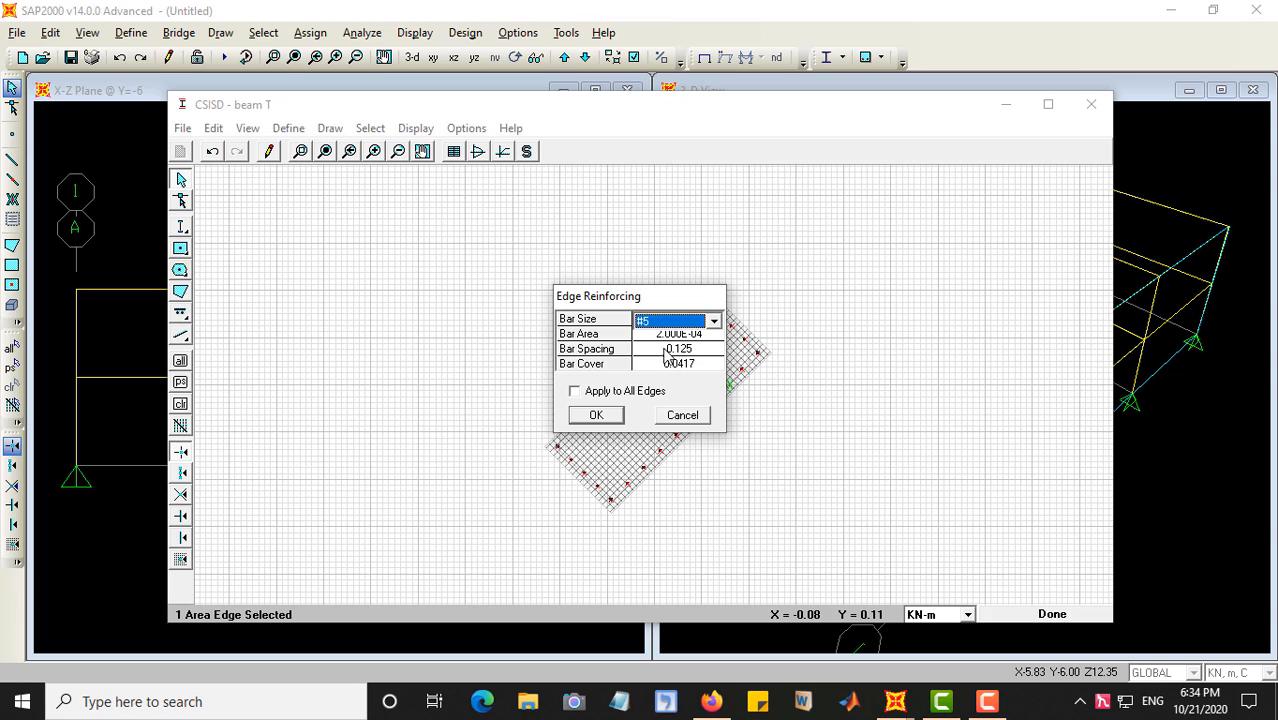
click(662, 350)
click(651, 367)
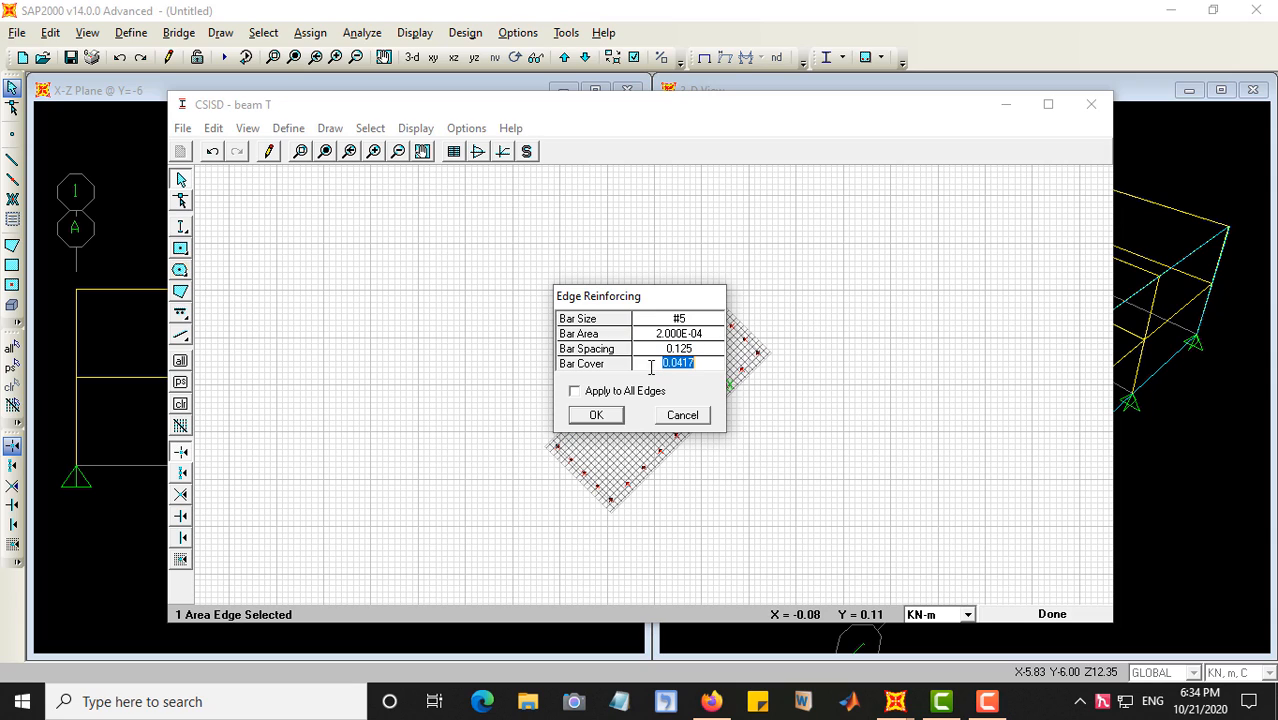
click(690, 419)
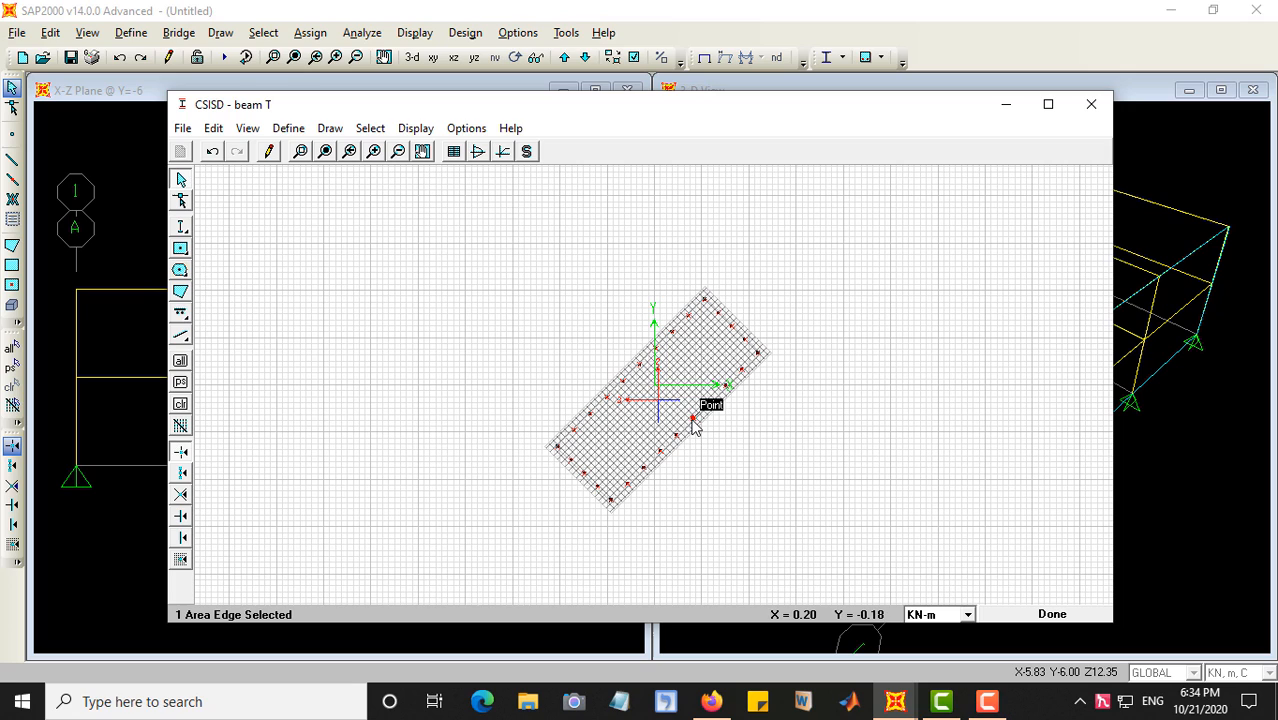
Step: Set the rotation property of the reinforced rectangle to 0 degrees
double_click(674, 372)
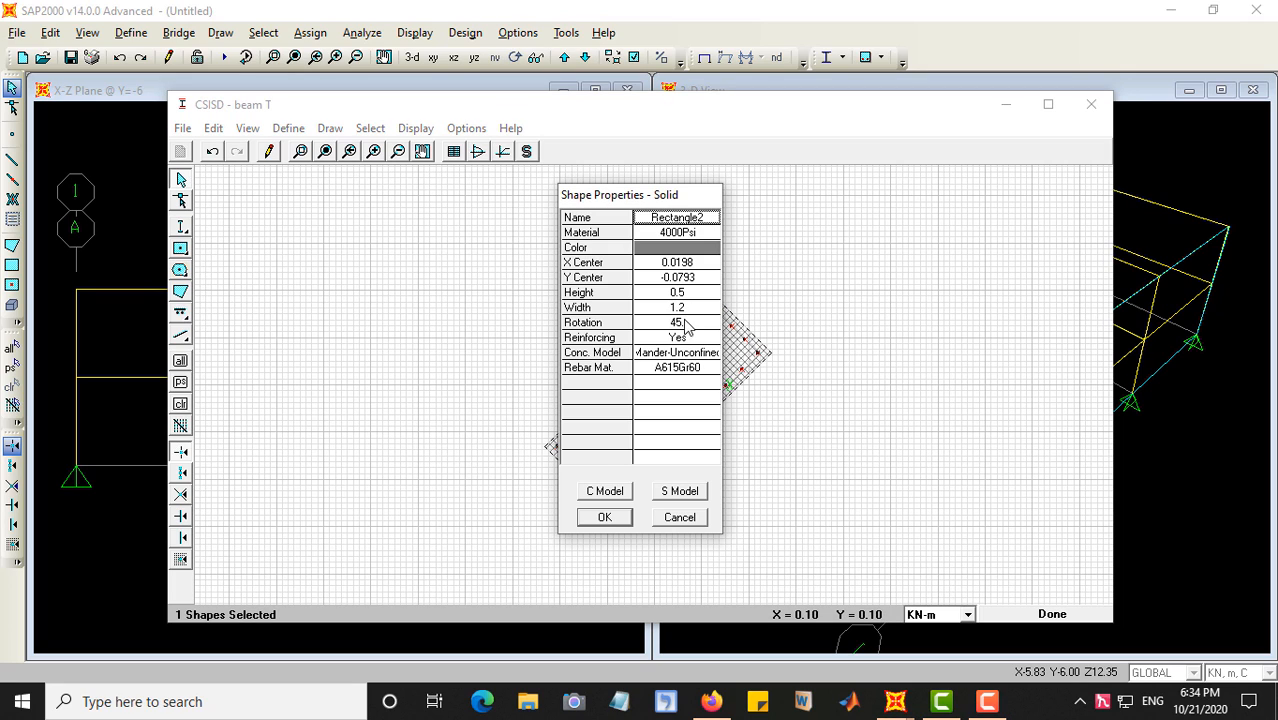
click(686, 325)
text(0)
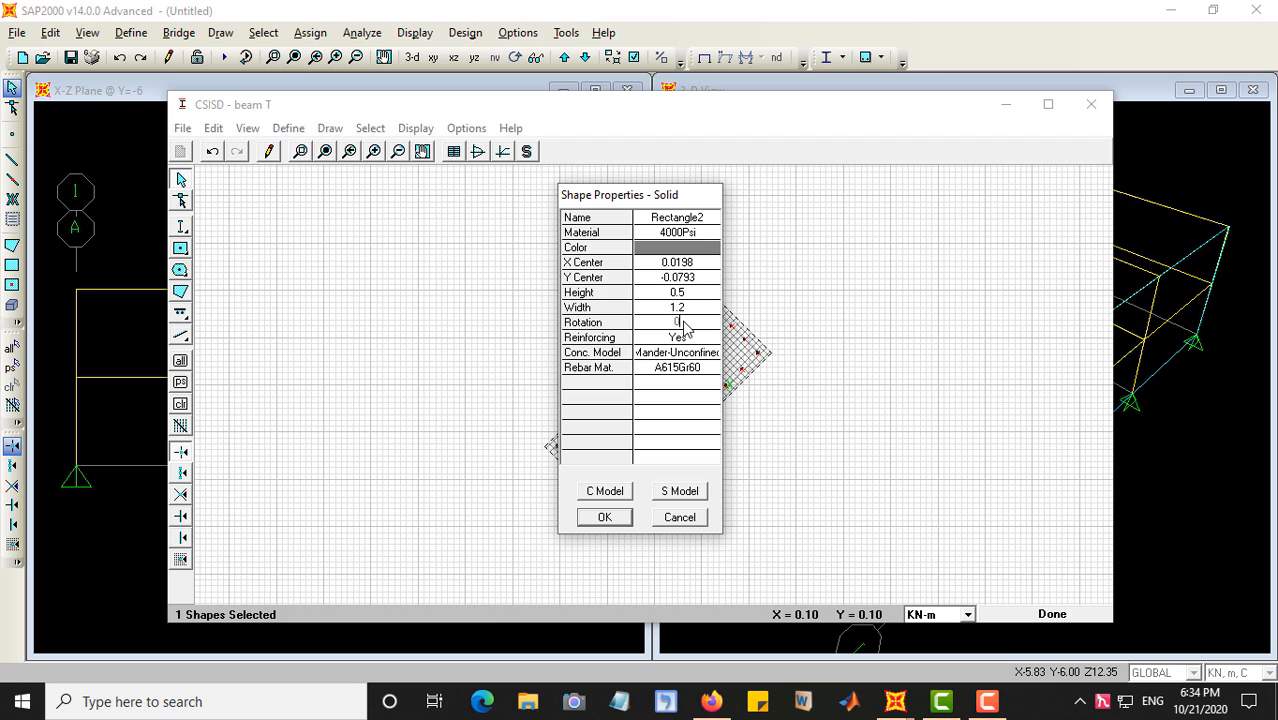
click(587, 522)
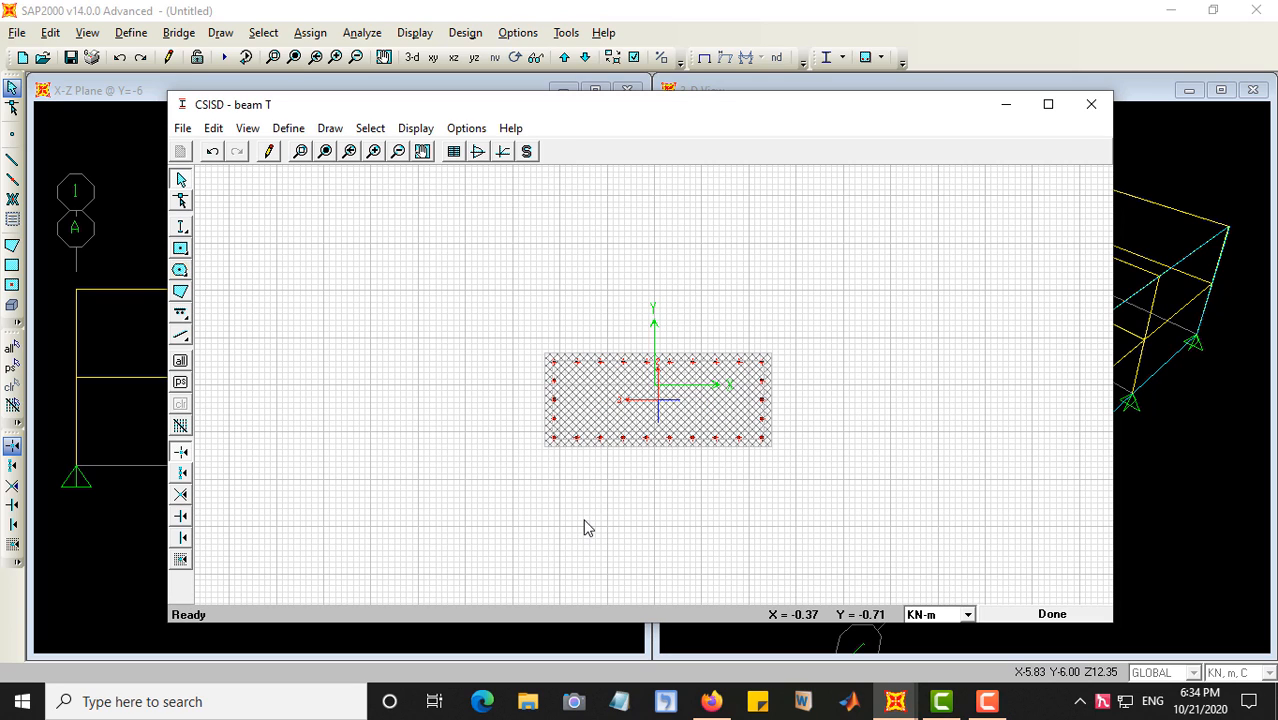
Step: Reshape the reinforced rectangle into a square of about 0.5 m with its left edge on the Y axis
click(548, 360)
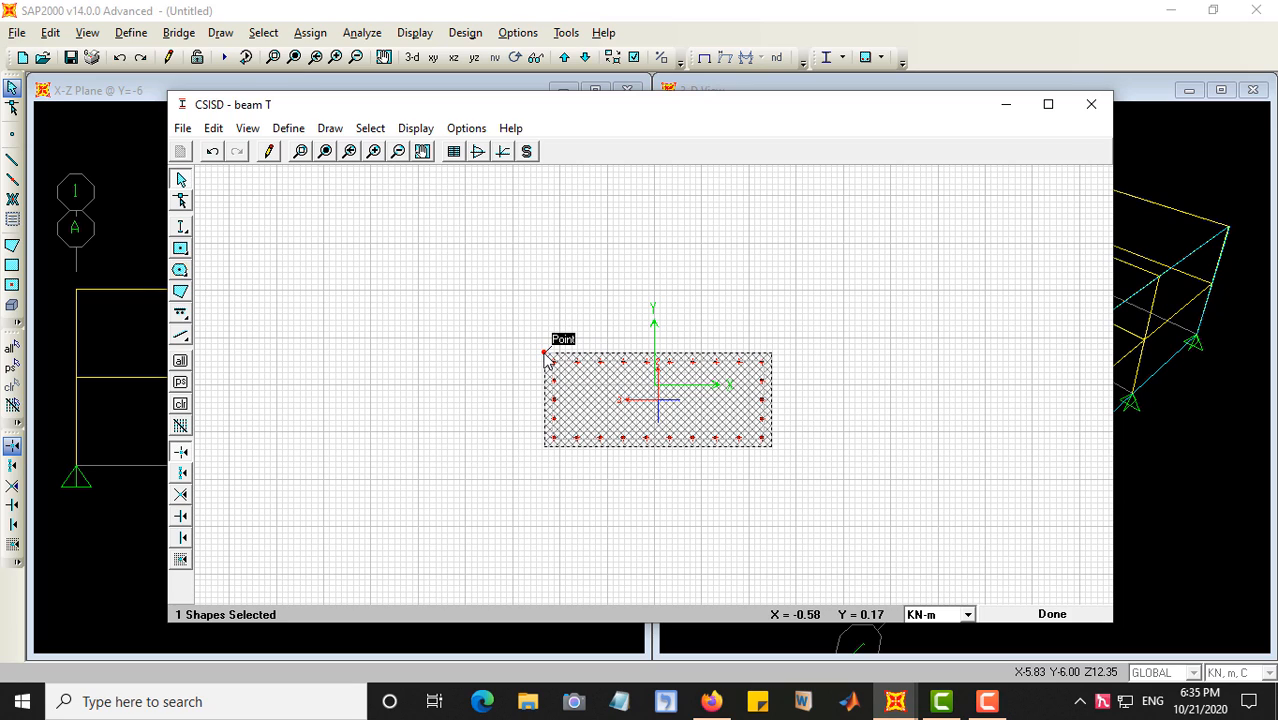
click(181, 200)
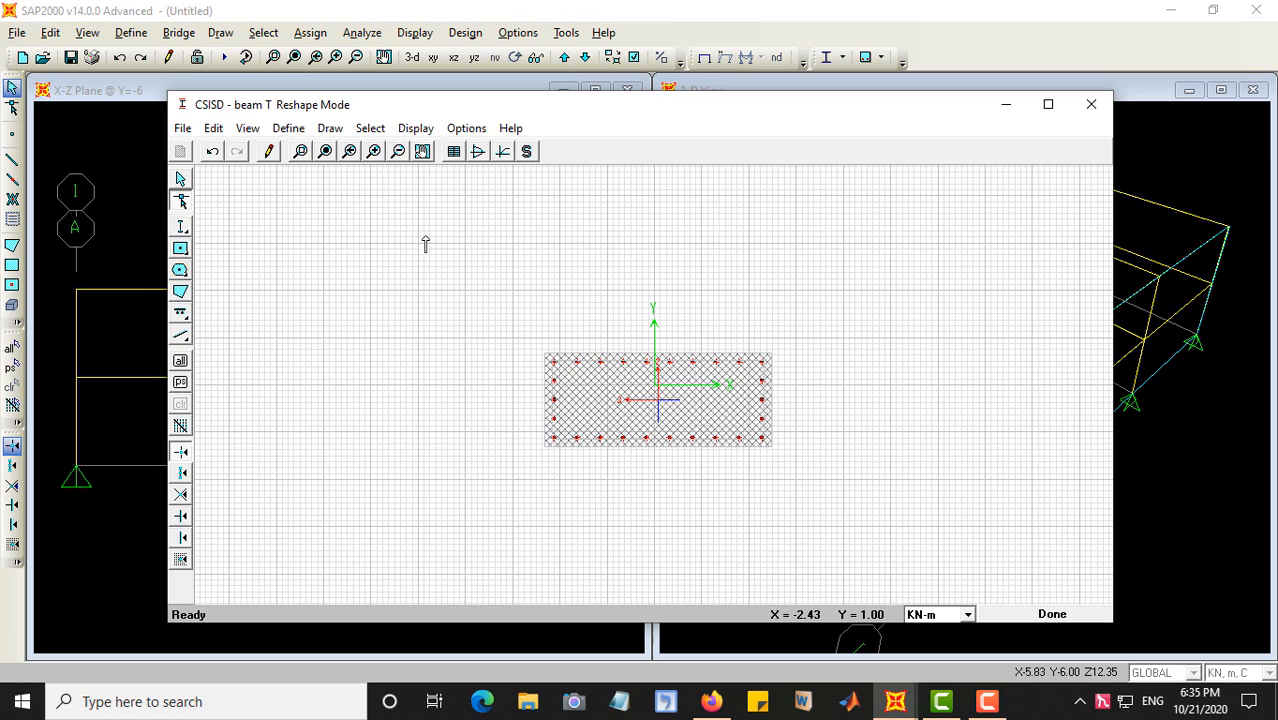
click(548, 362)
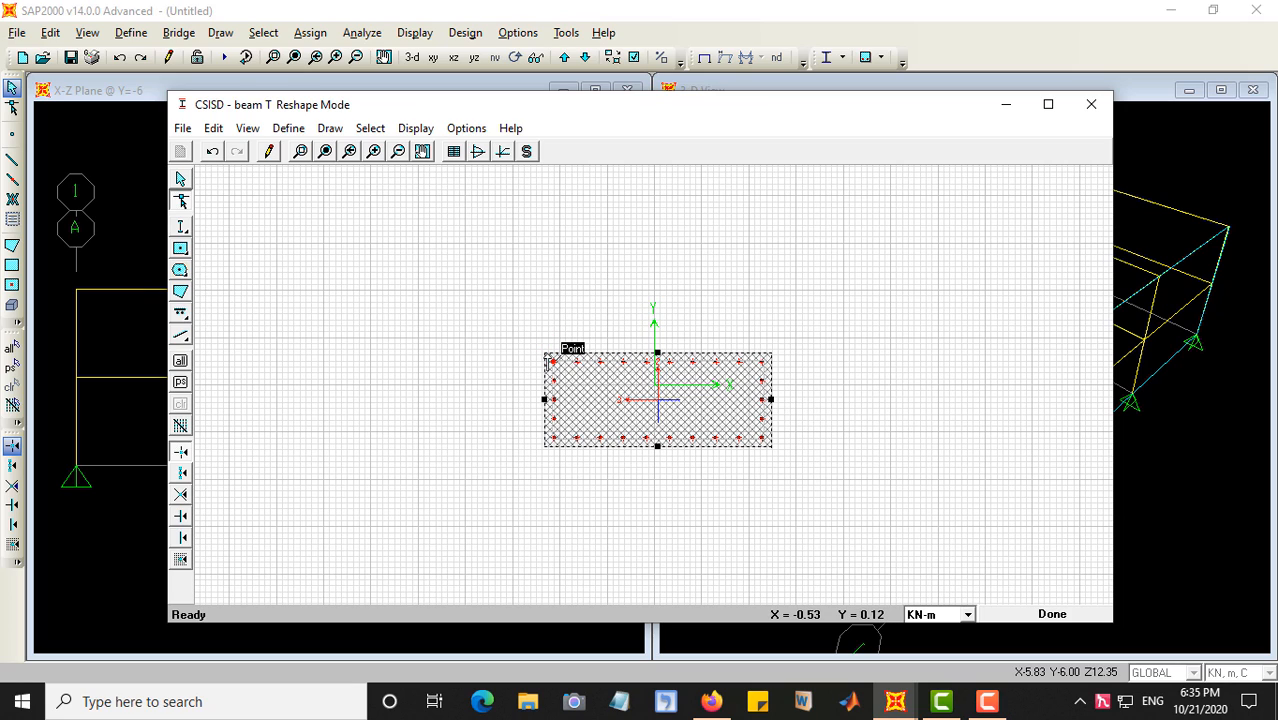
drag(548, 362, 652, 409)
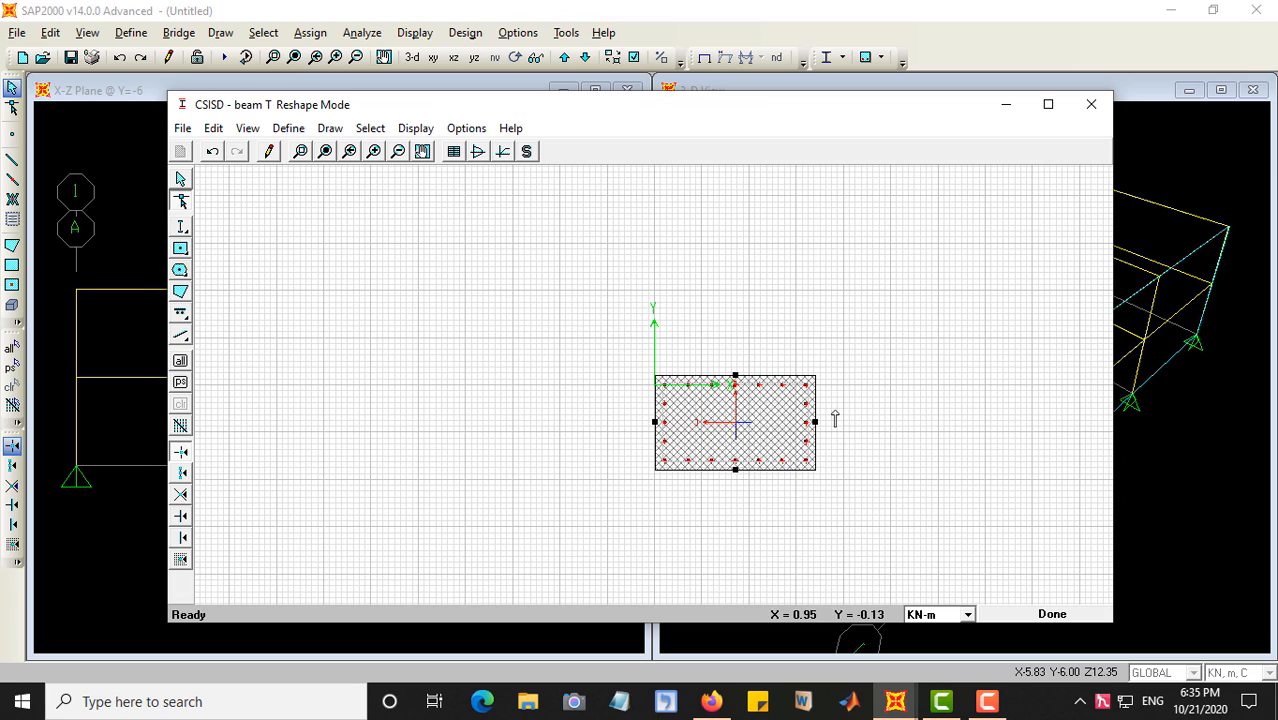
drag(815, 422, 749, 422)
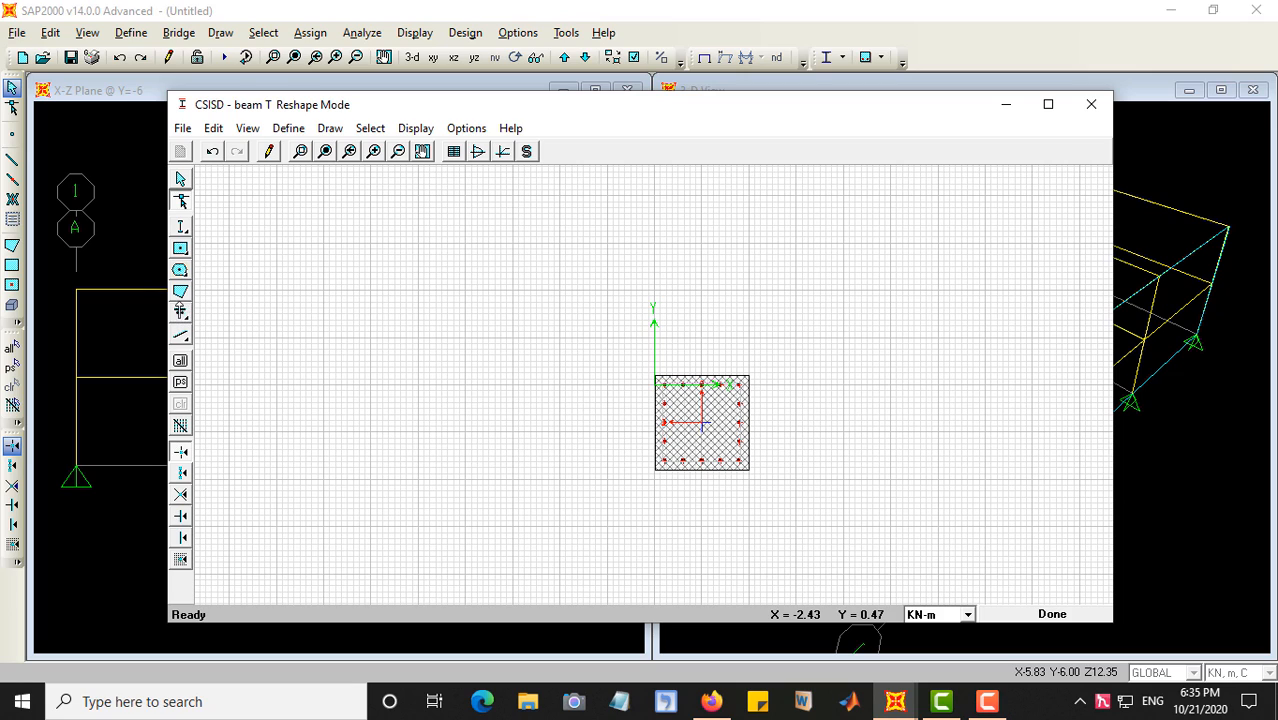
Step: Draw a trapezoidal polygon through (-1.25, 0.5), (-1, 0.25), (-0.5, 0.25) and (-0.25, 0.5), and view its shape properties
click(181, 292)
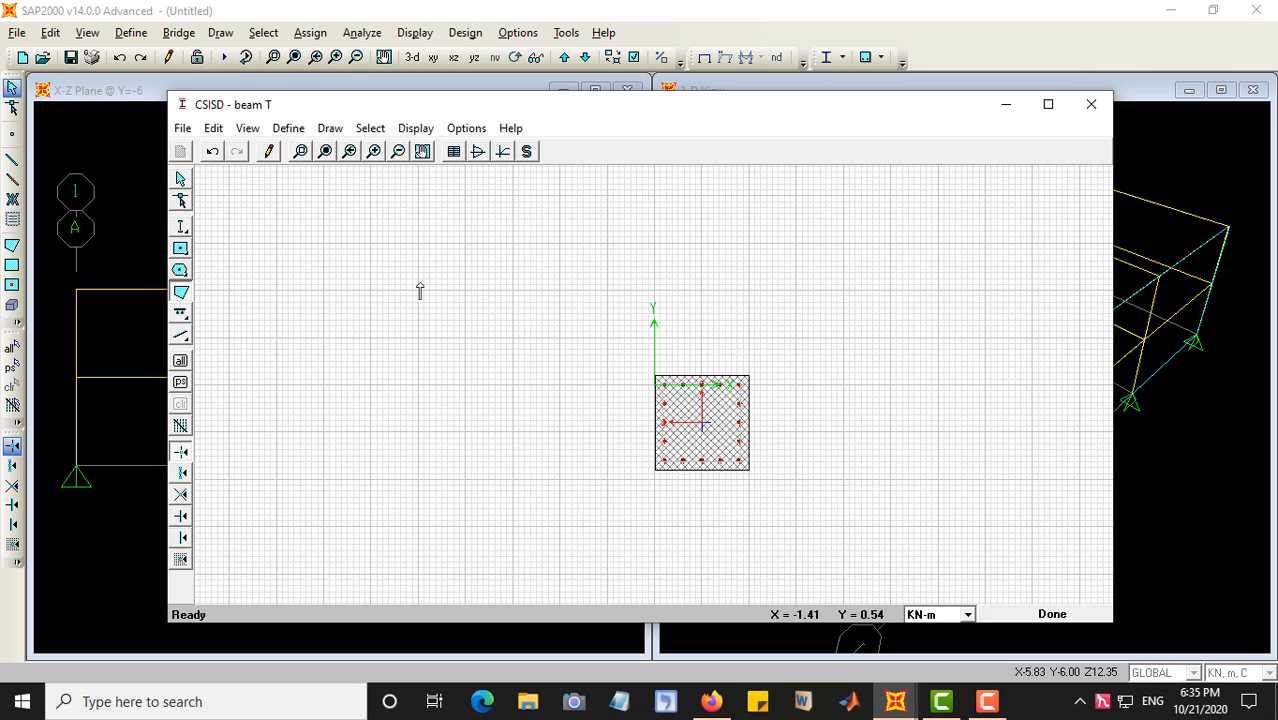
click(417, 291)
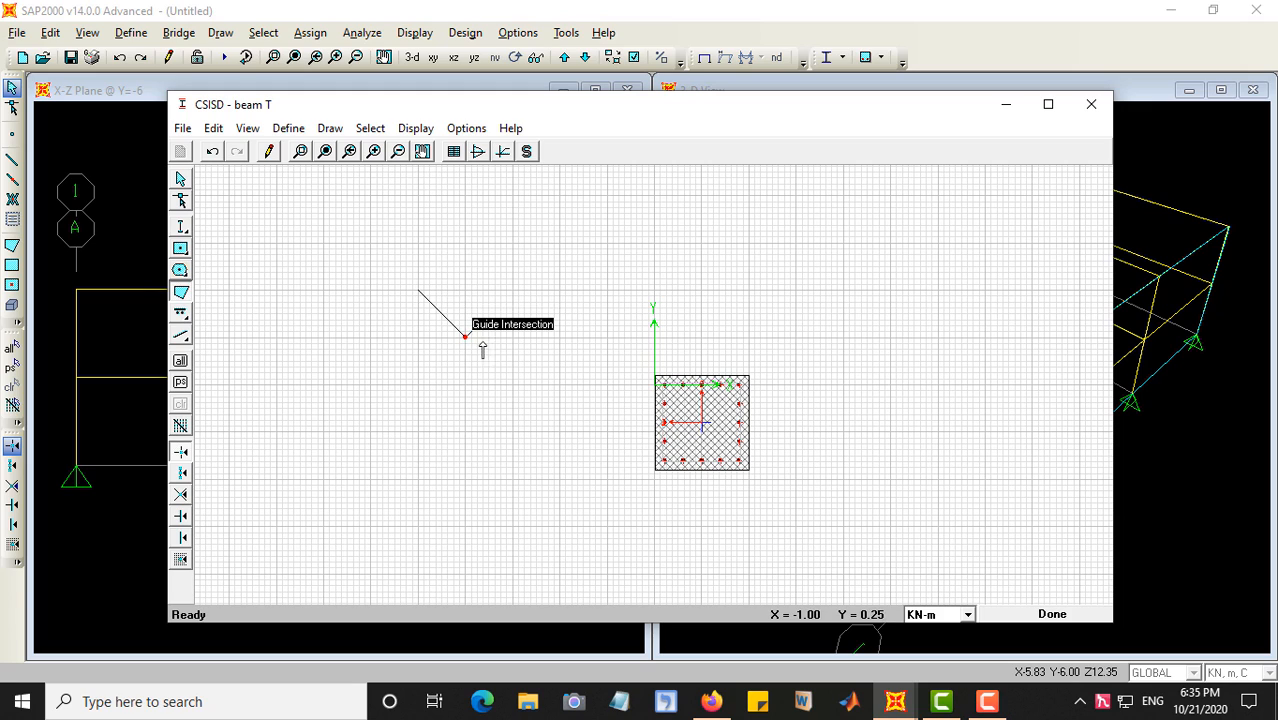
click(465, 337)
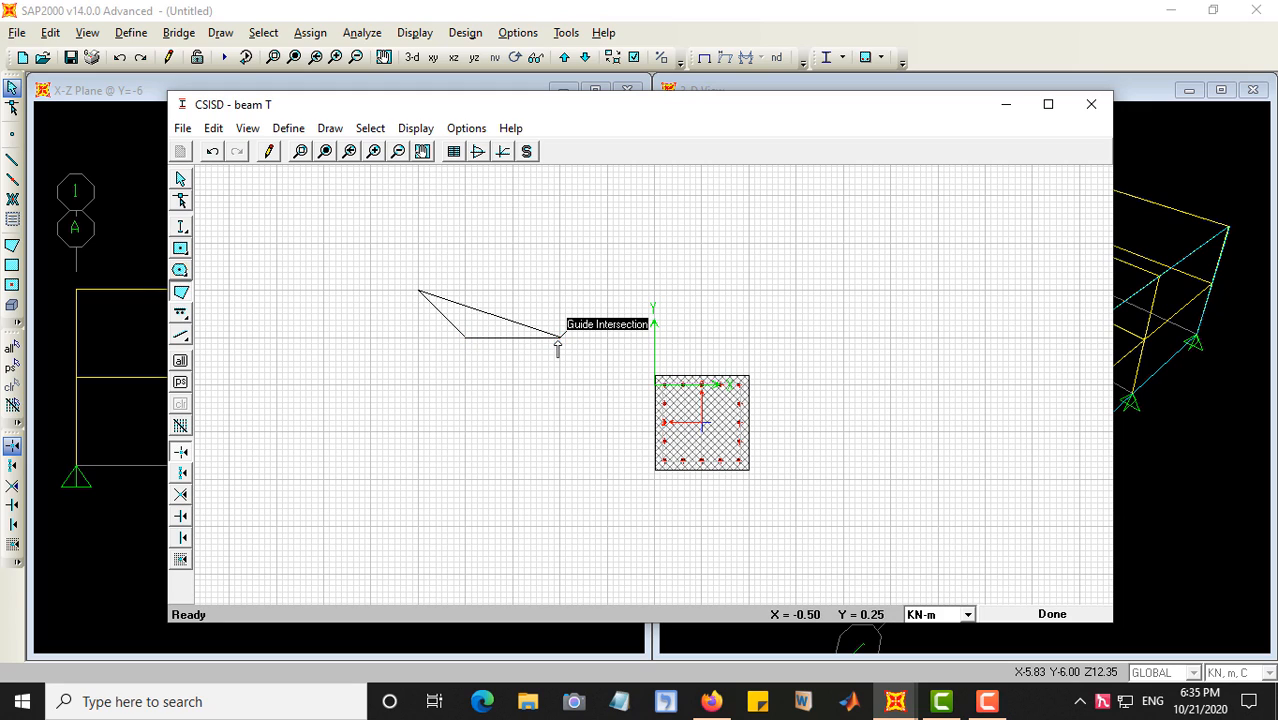
click(559, 337)
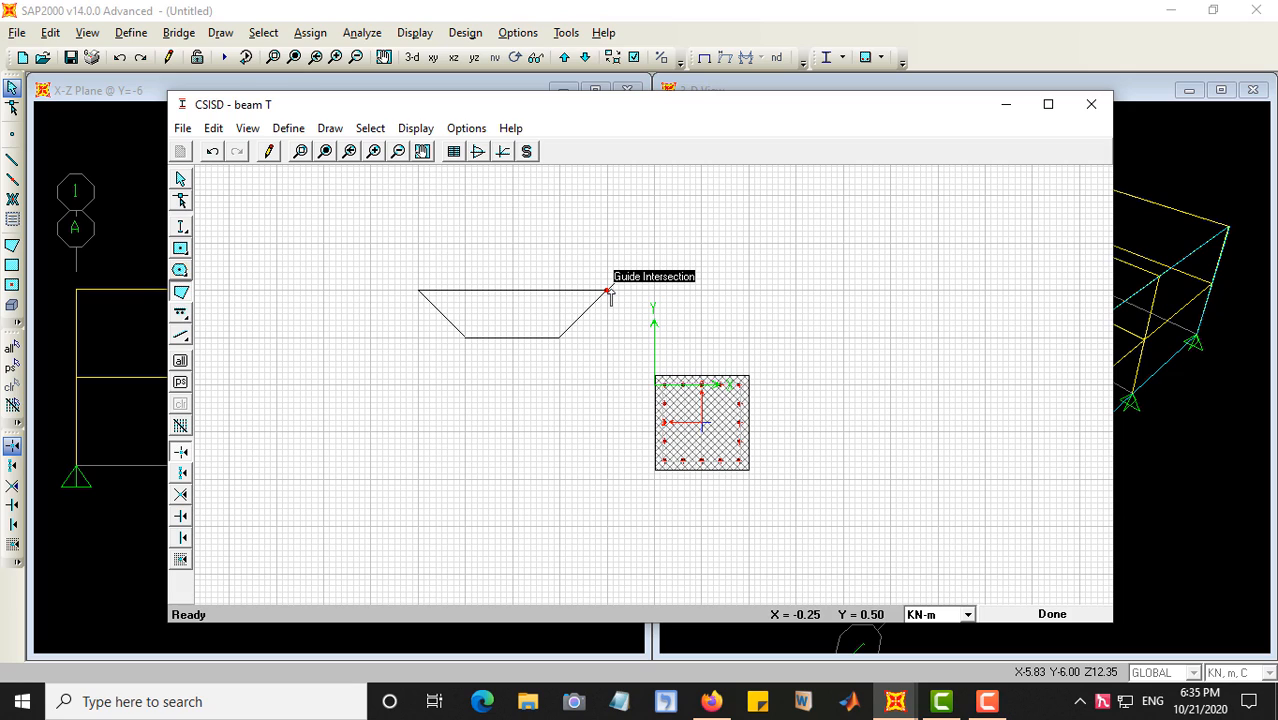
double_click(608, 291)
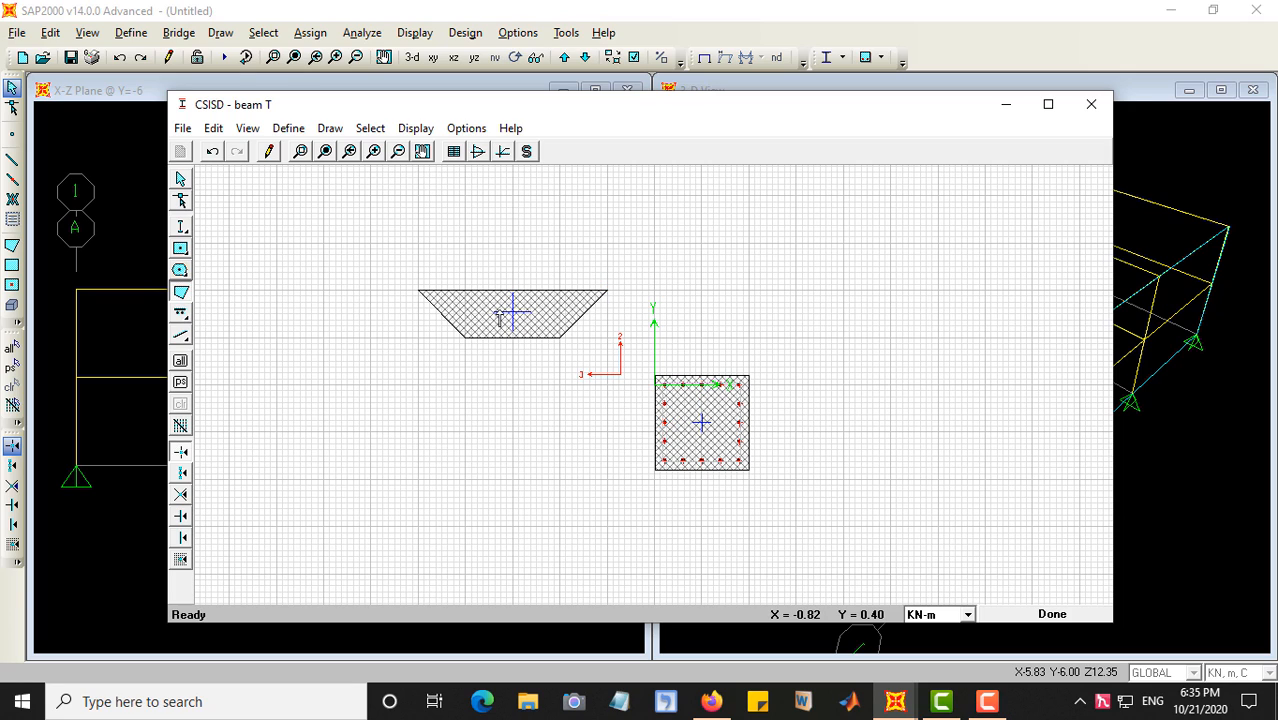
right_click(500, 318)
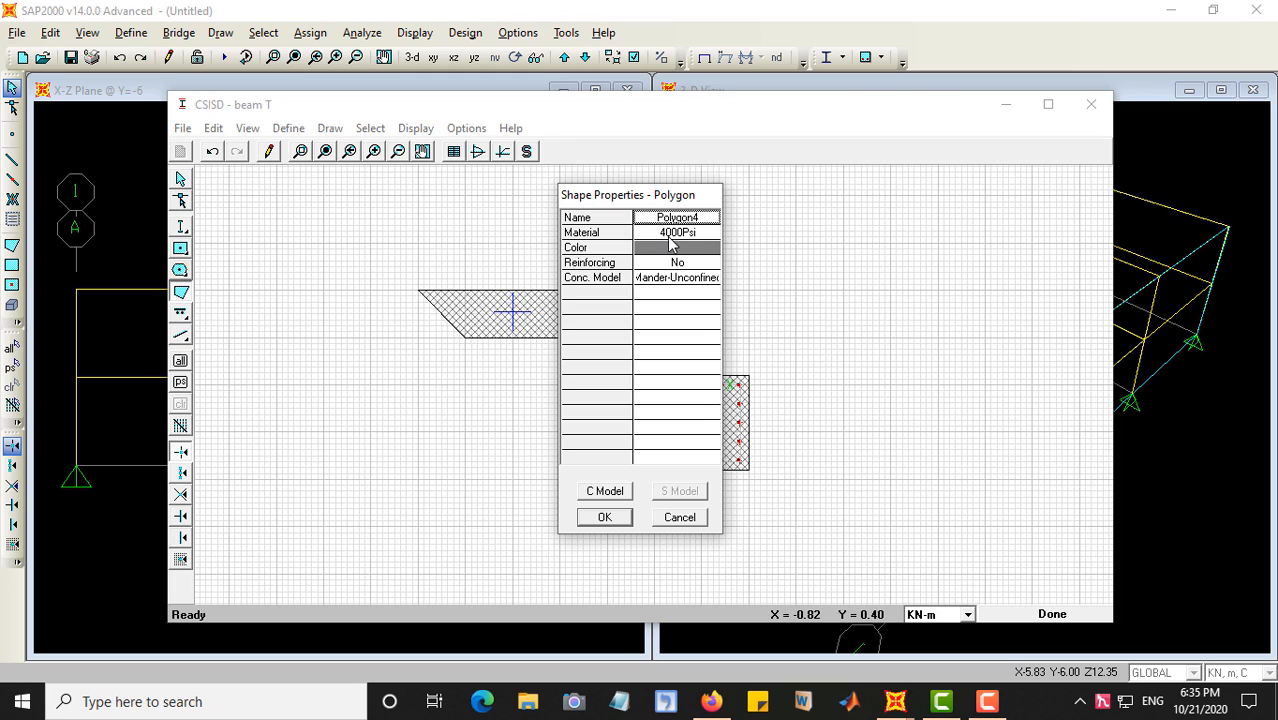
click(679, 517)
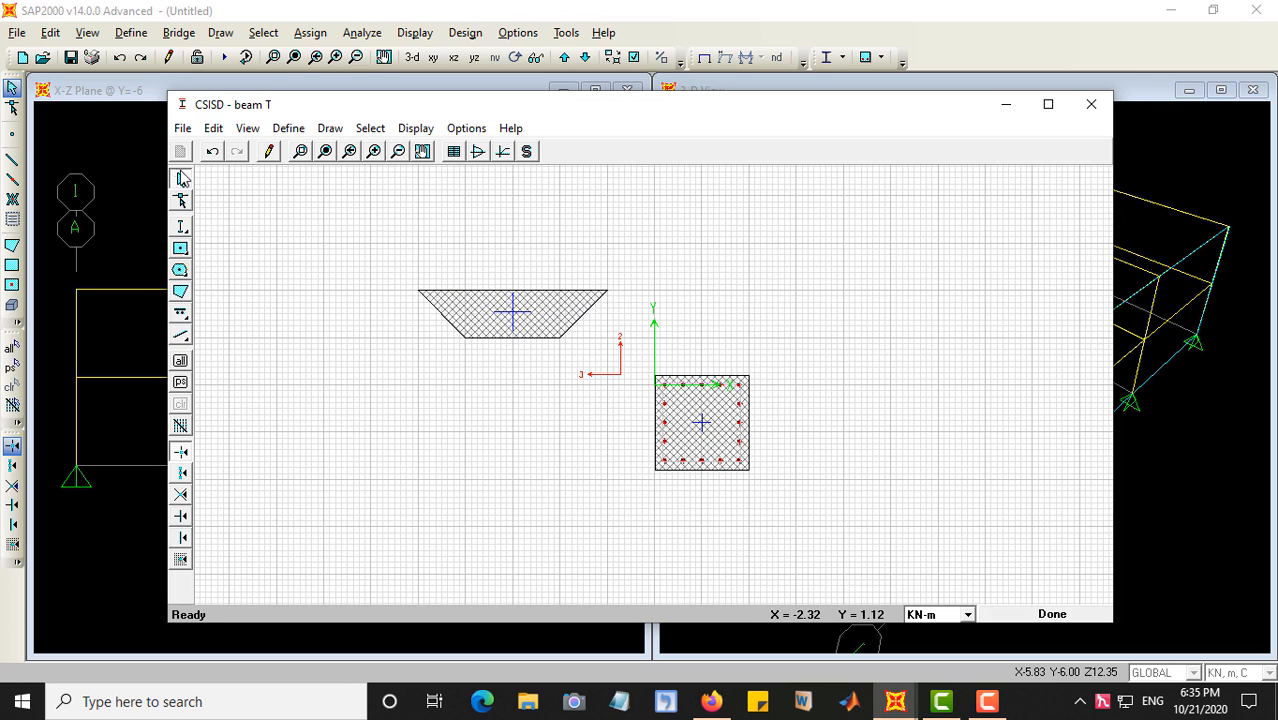
Step: Reshape the trapezoid by lowering both bottom corners to Y = -0.25 and moving the top-right corner to X = -0.5
click(178, 202)
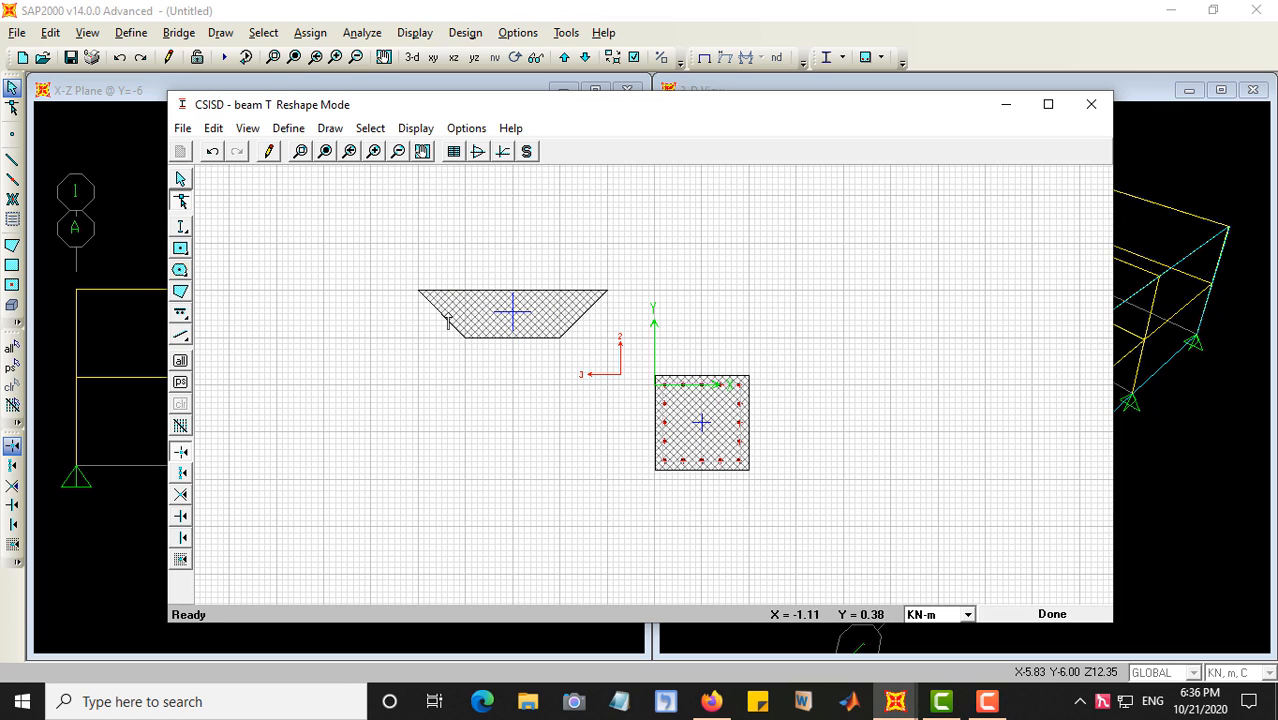
click(449, 321)
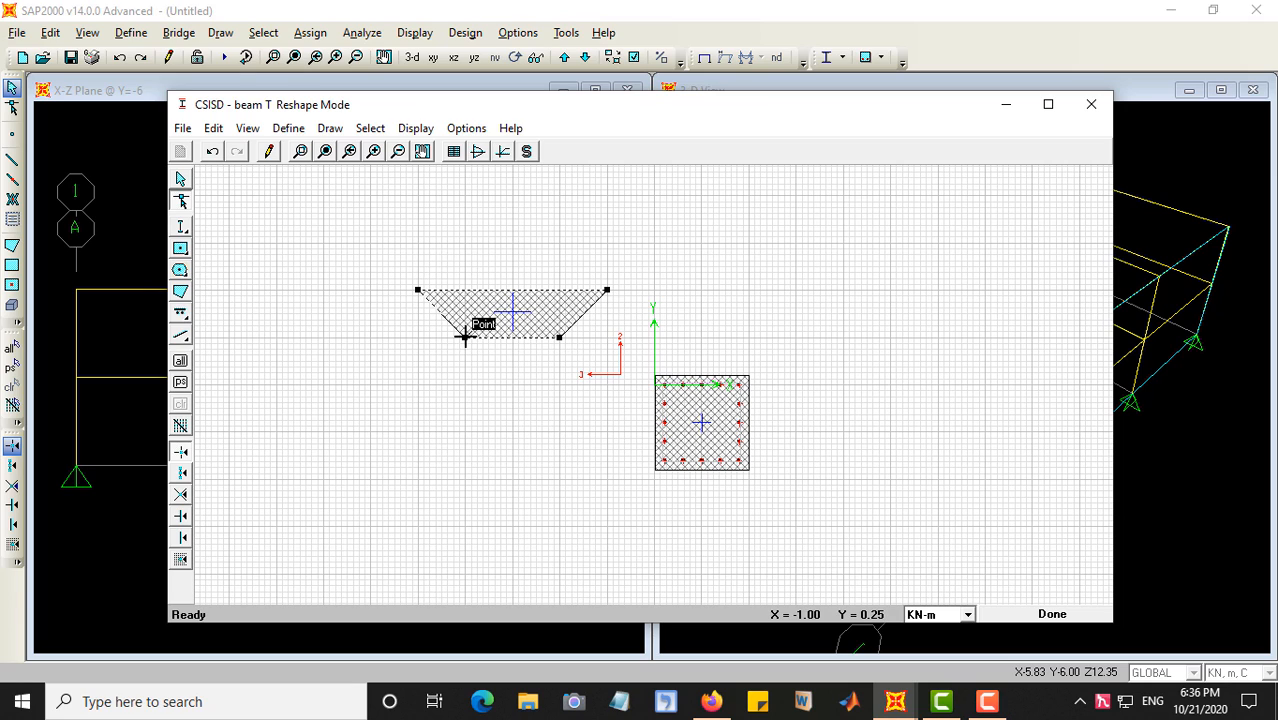
drag(464, 338, 464, 431)
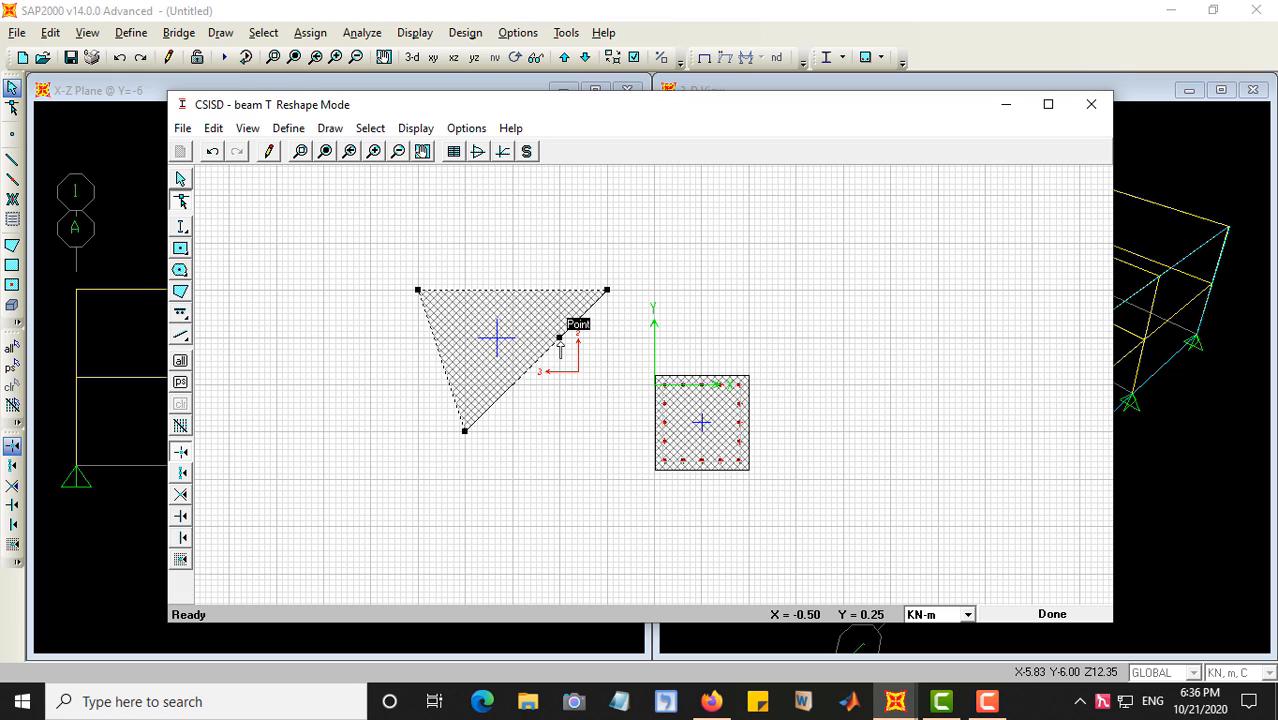
drag(560, 338, 560, 431)
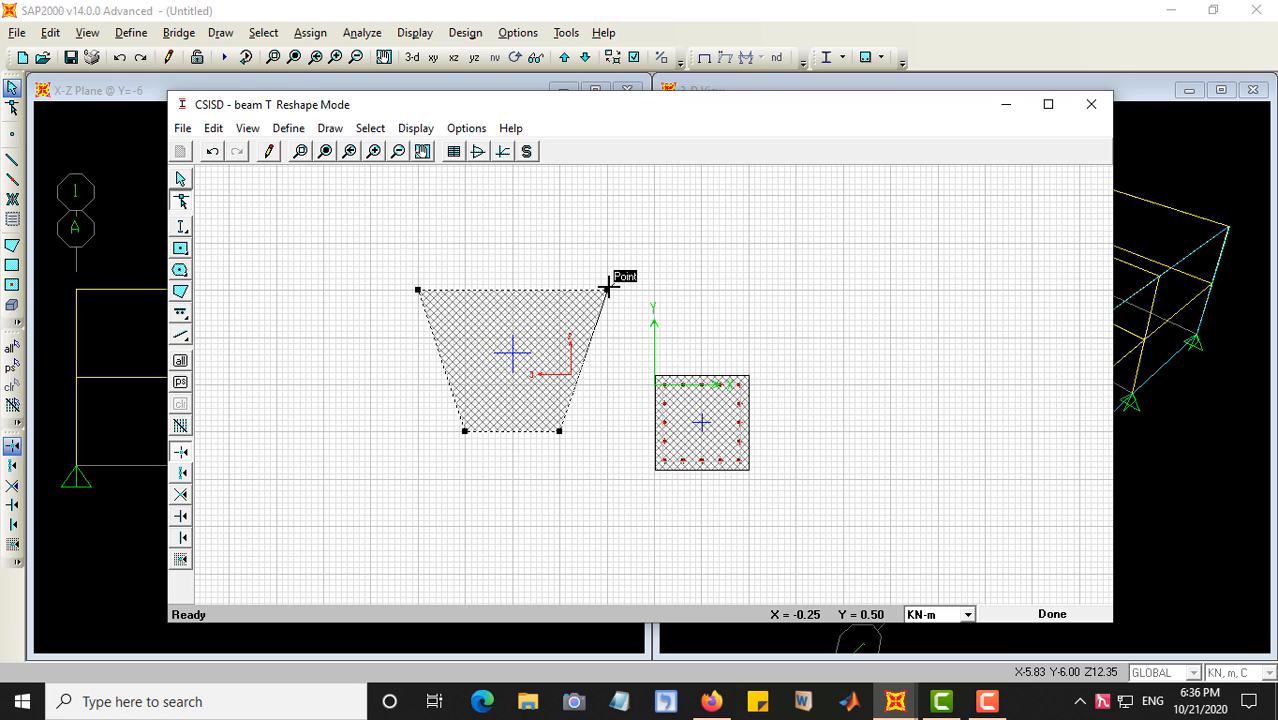
drag(606, 289, 559, 290)
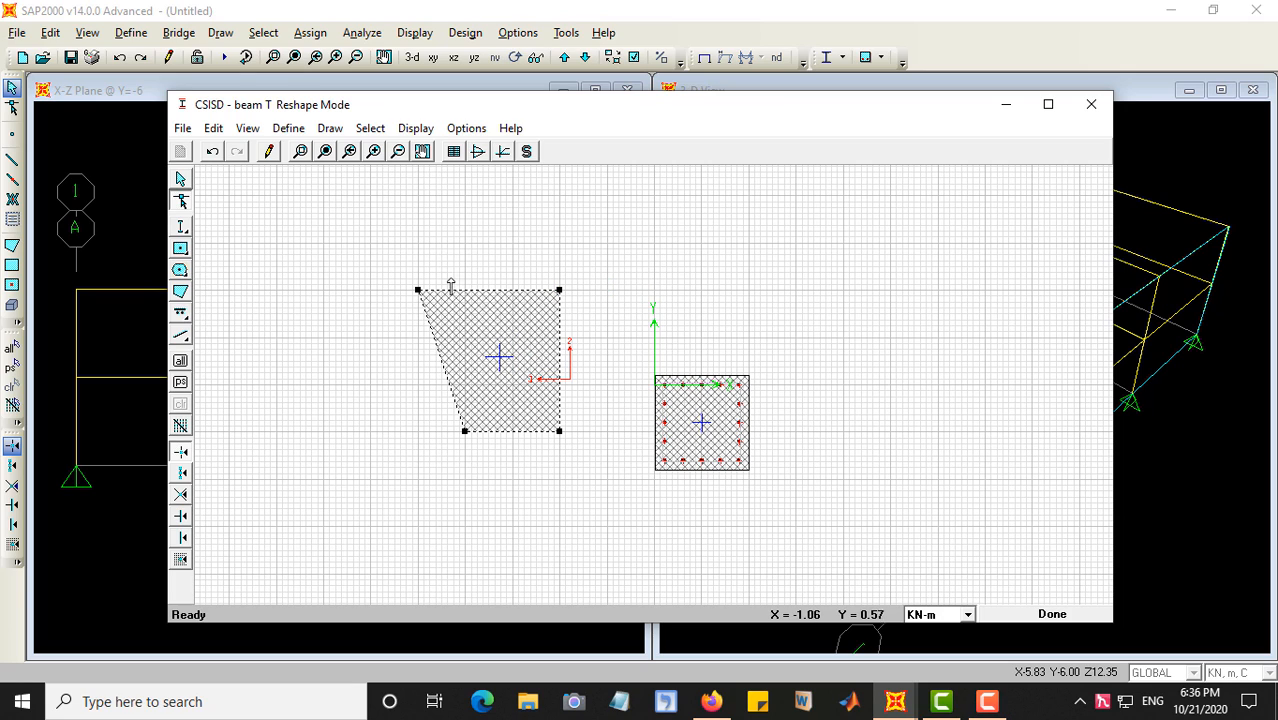
Step: Distort the polygon by raising its top-left corner, pulling the top-right corner inward and down, and moving the bottom-right corner up and outward
drag(418, 289, 419, 231)
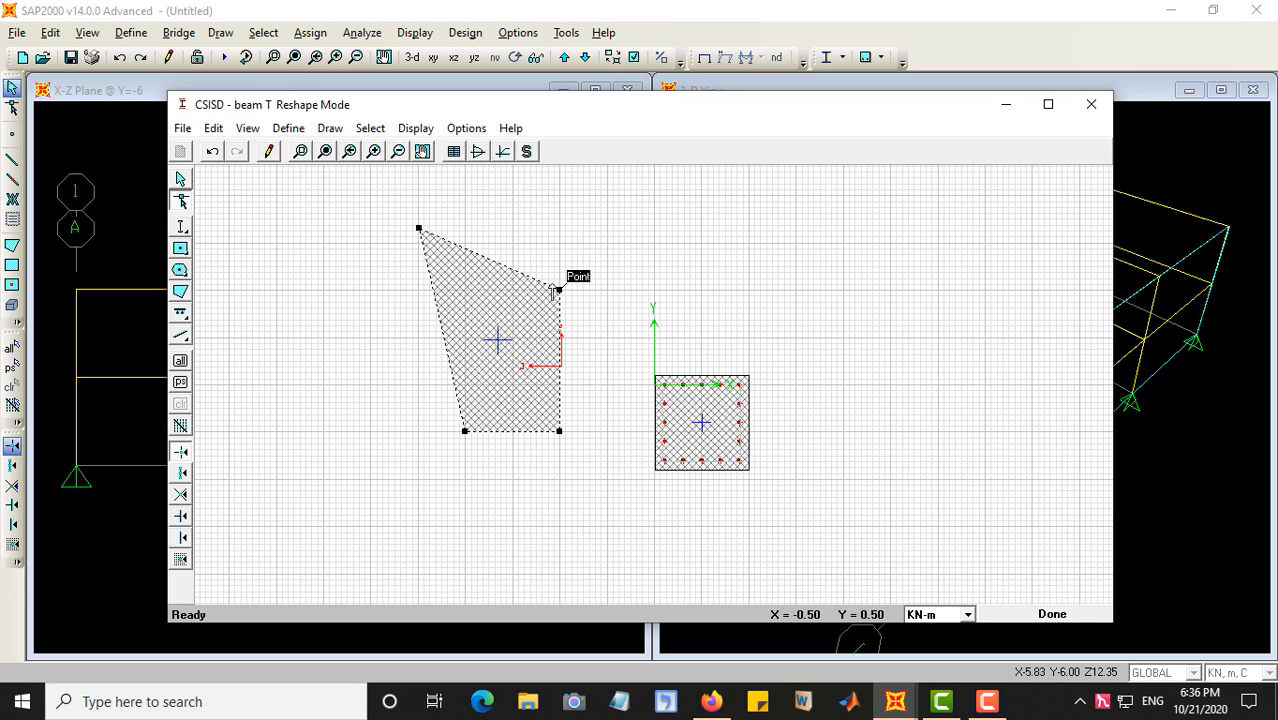
drag(556, 289, 499, 316)
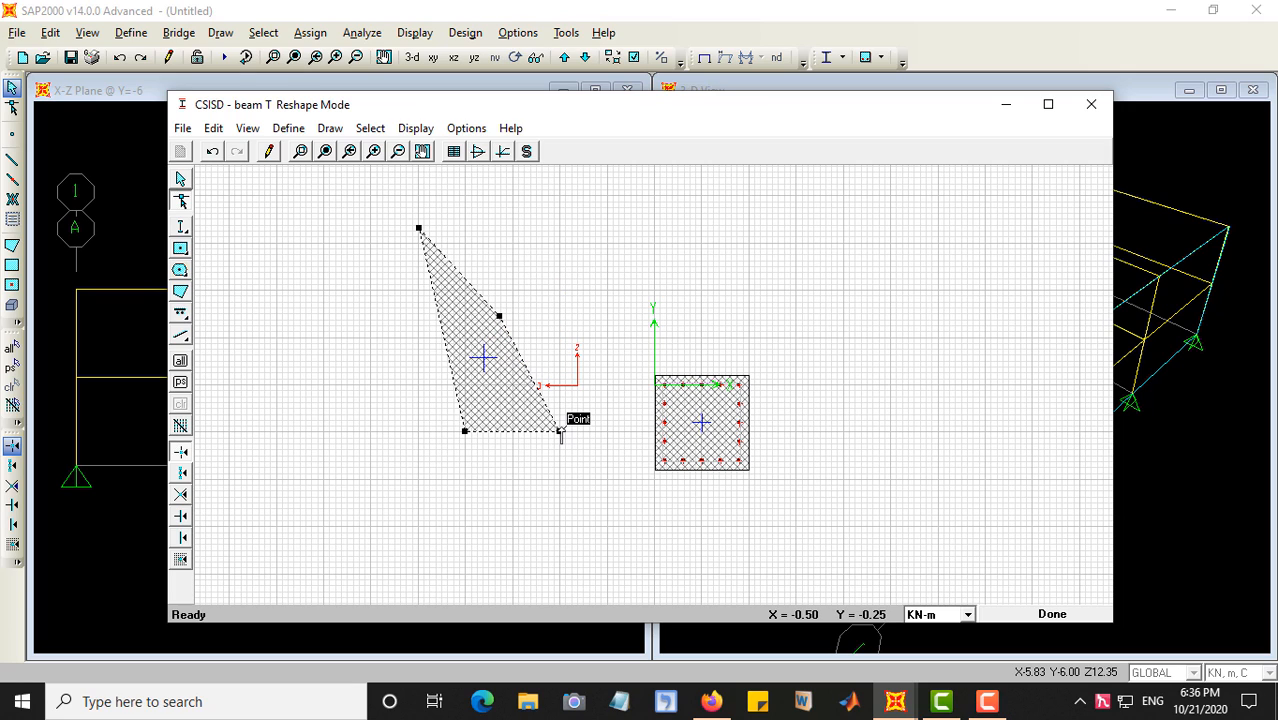
drag(560, 430, 587, 370)
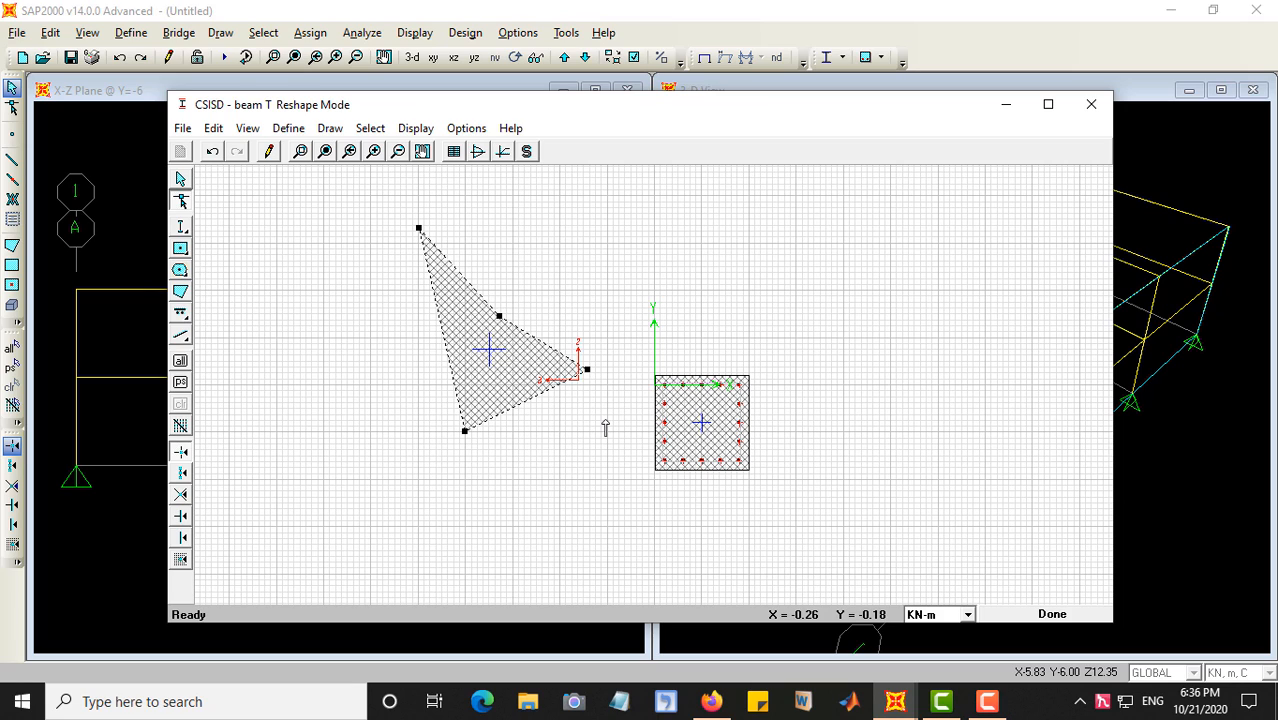
key(Escape)
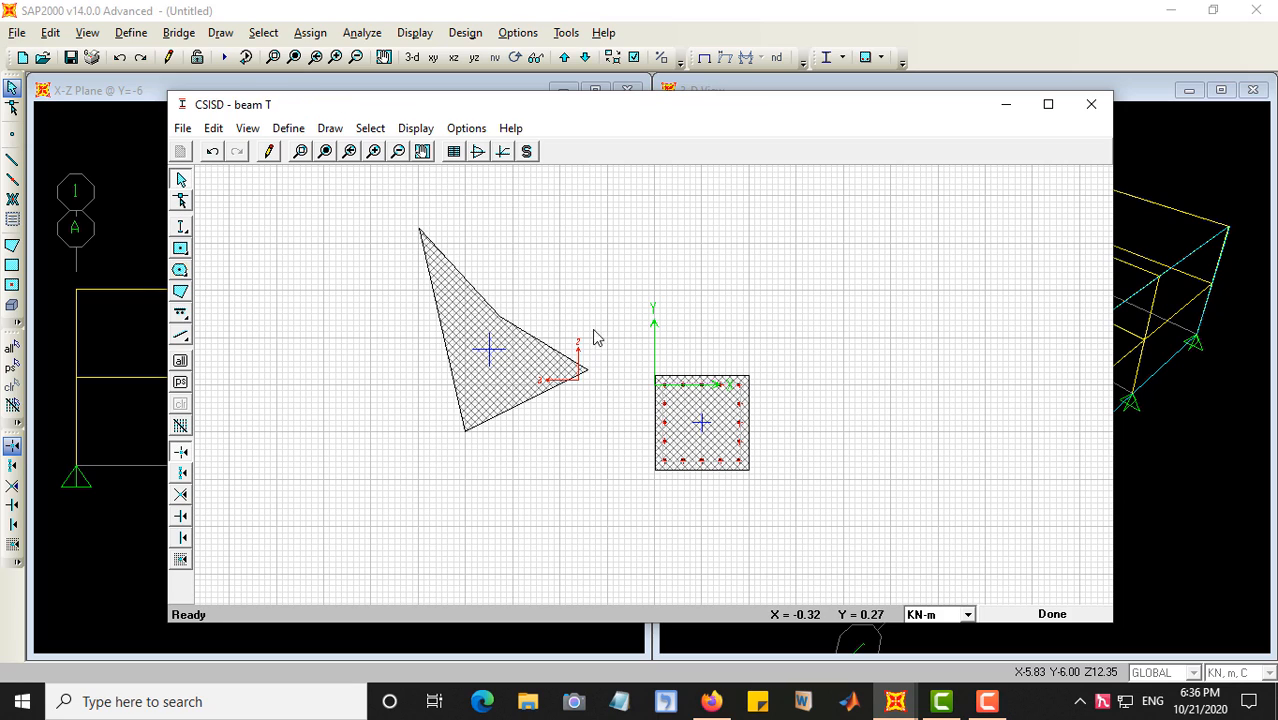
Step: Delete the distorted polygon and the reinforced square from the section
drag(588, 300, 387, 448)
key(Delete)
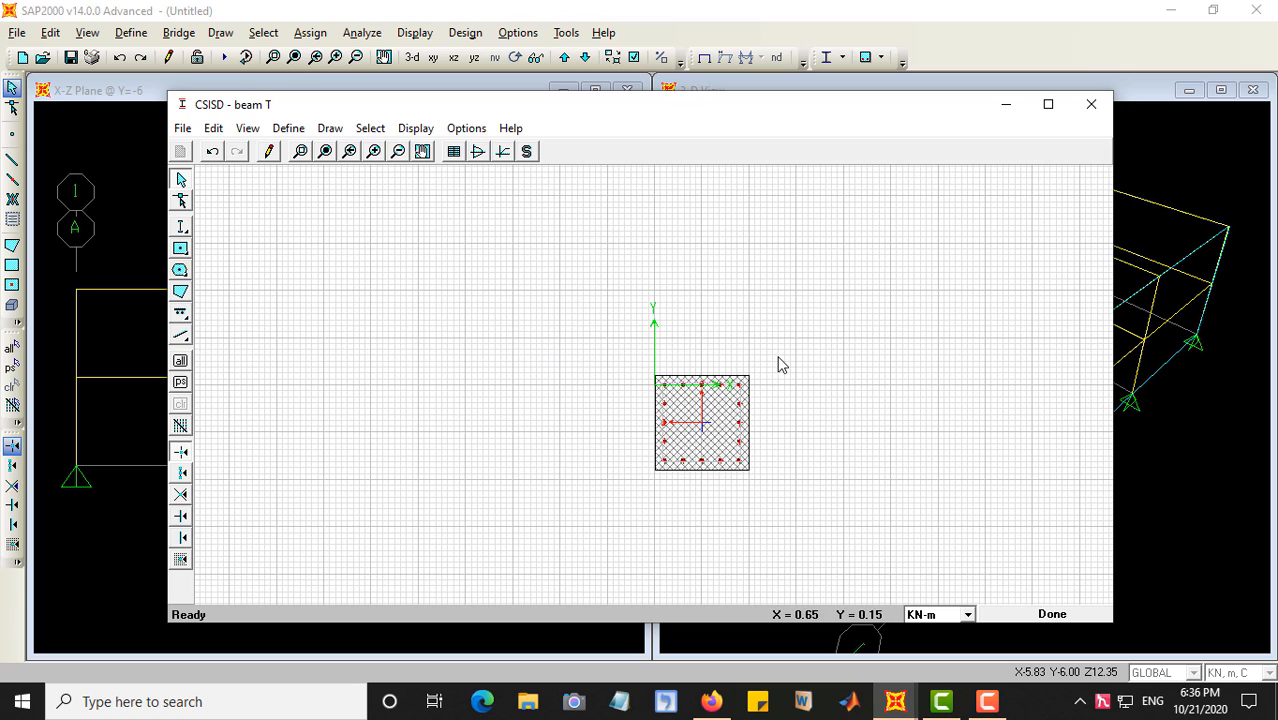
drag(779, 360, 580, 550)
key(Delete)
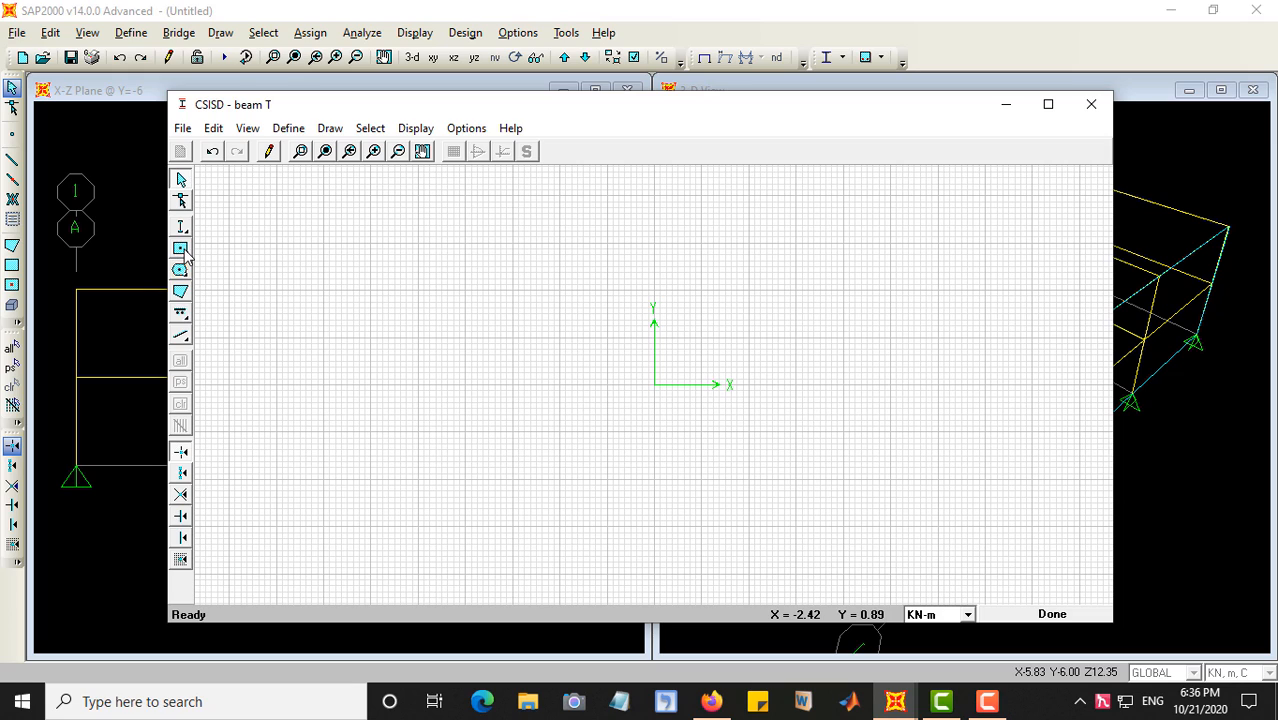
Step: Draw a T-shaped polygon around the origin with a 0.75 by 0.25 m flange and a 0.25 m wide web reaching down to Y = -0.5
click(180, 291)
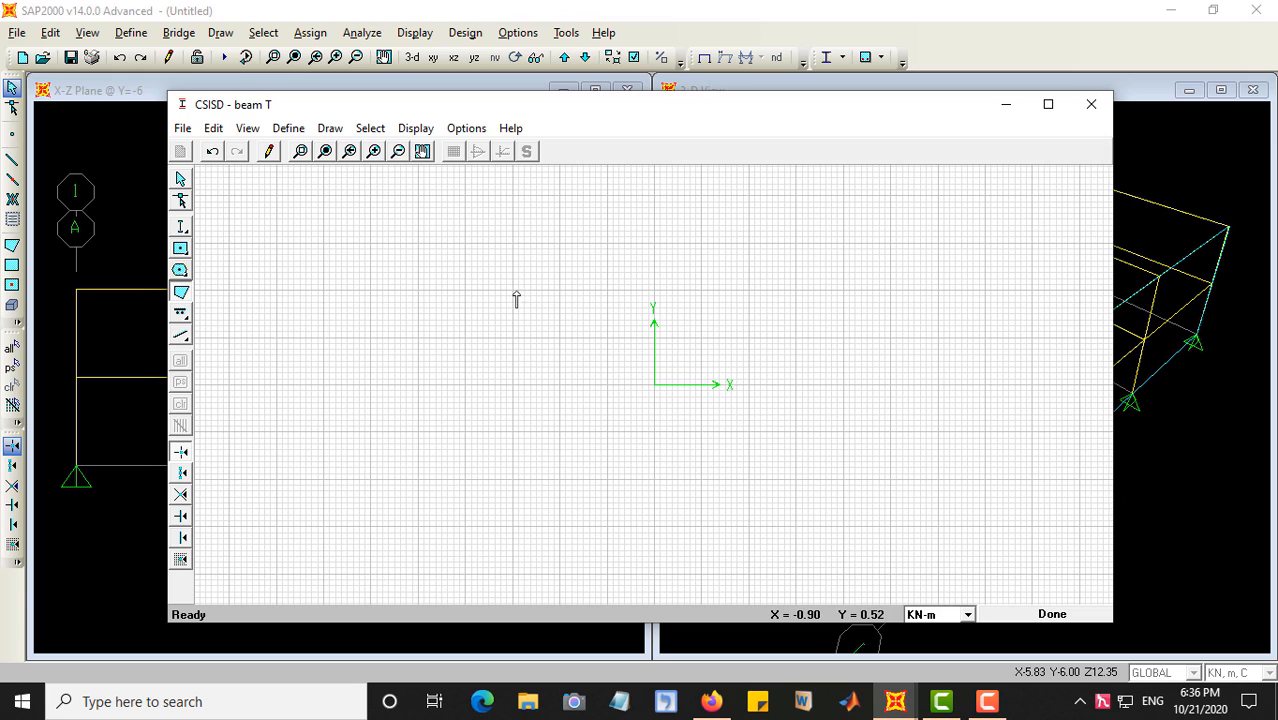
click(607, 291)
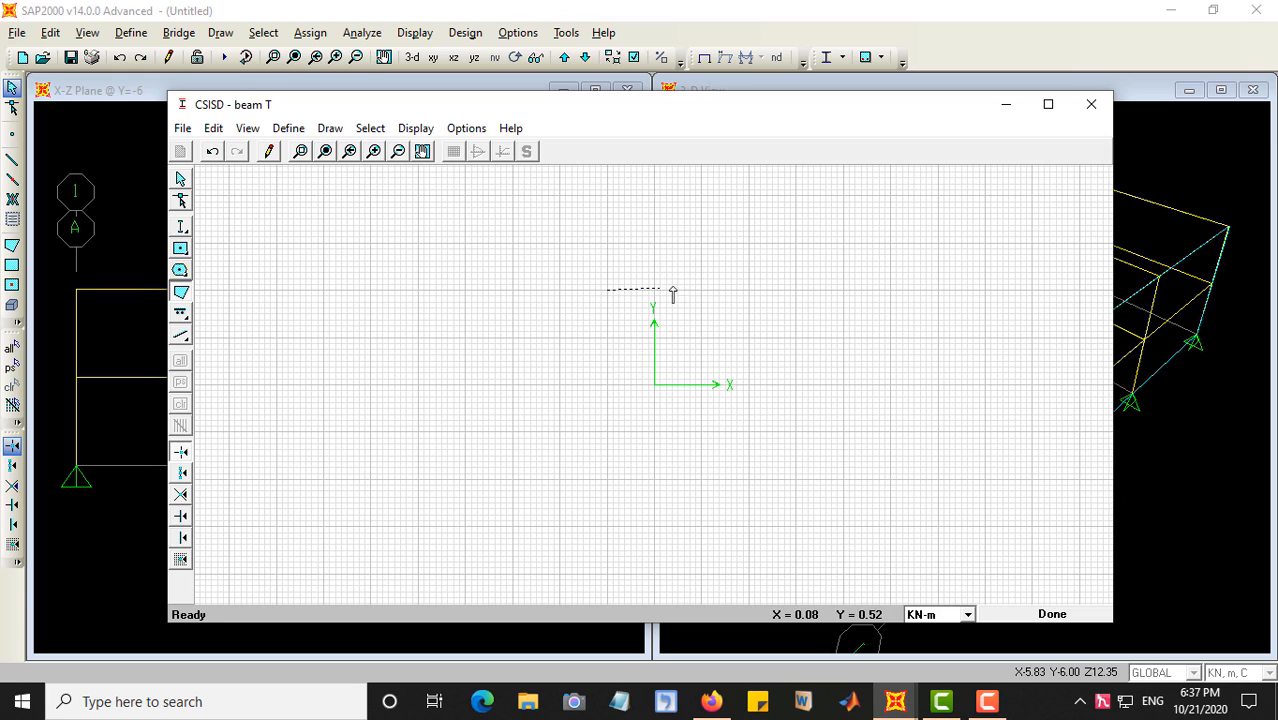
click(749, 290)
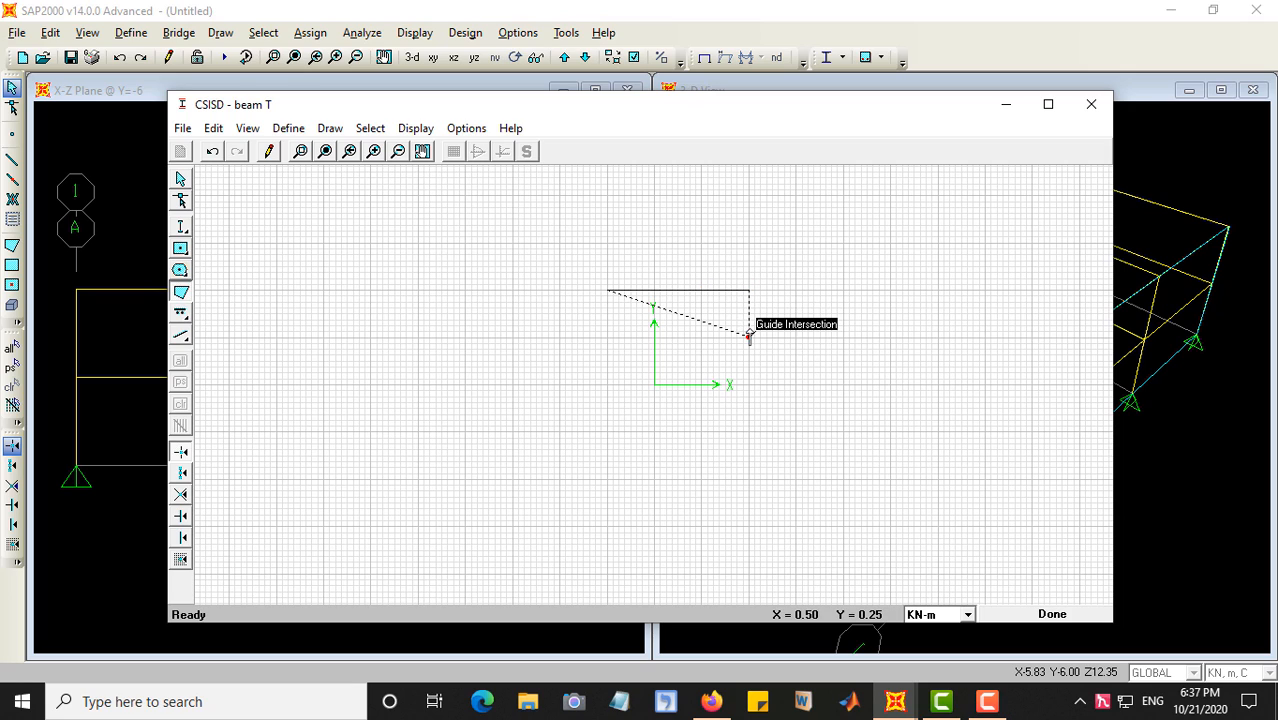
click(749, 338)
click(701, 338)
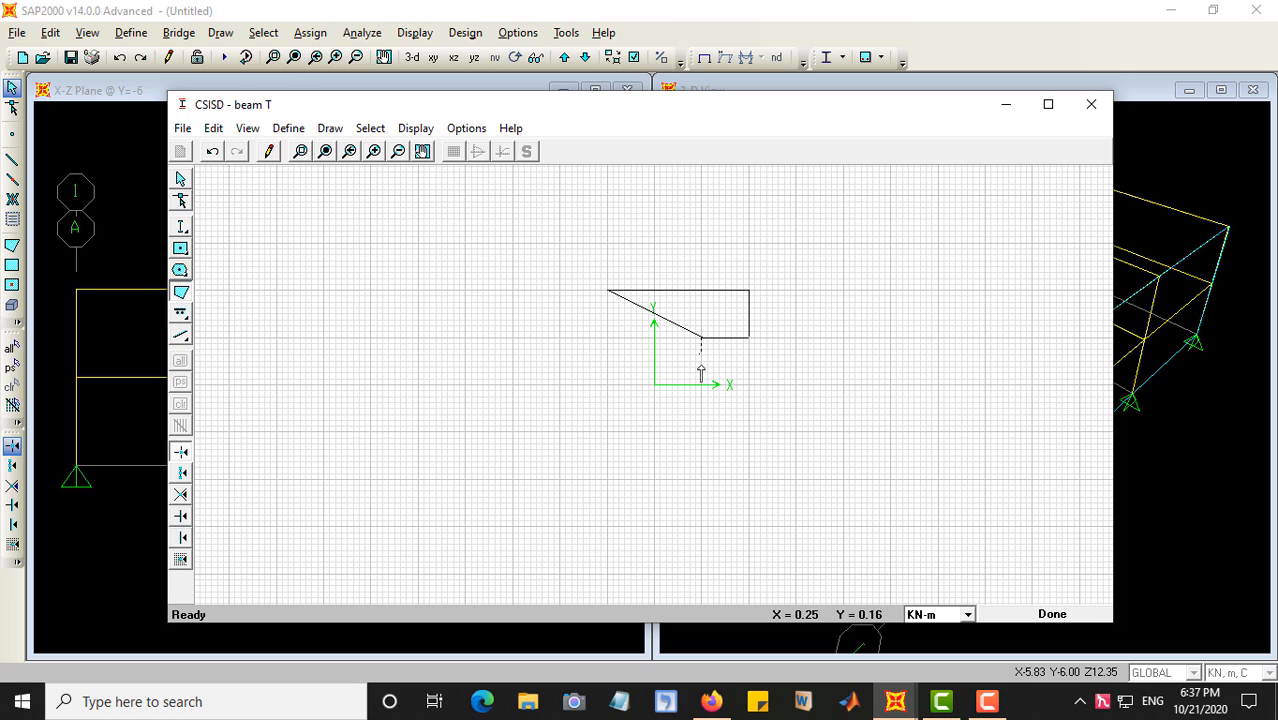
click(701, 477)
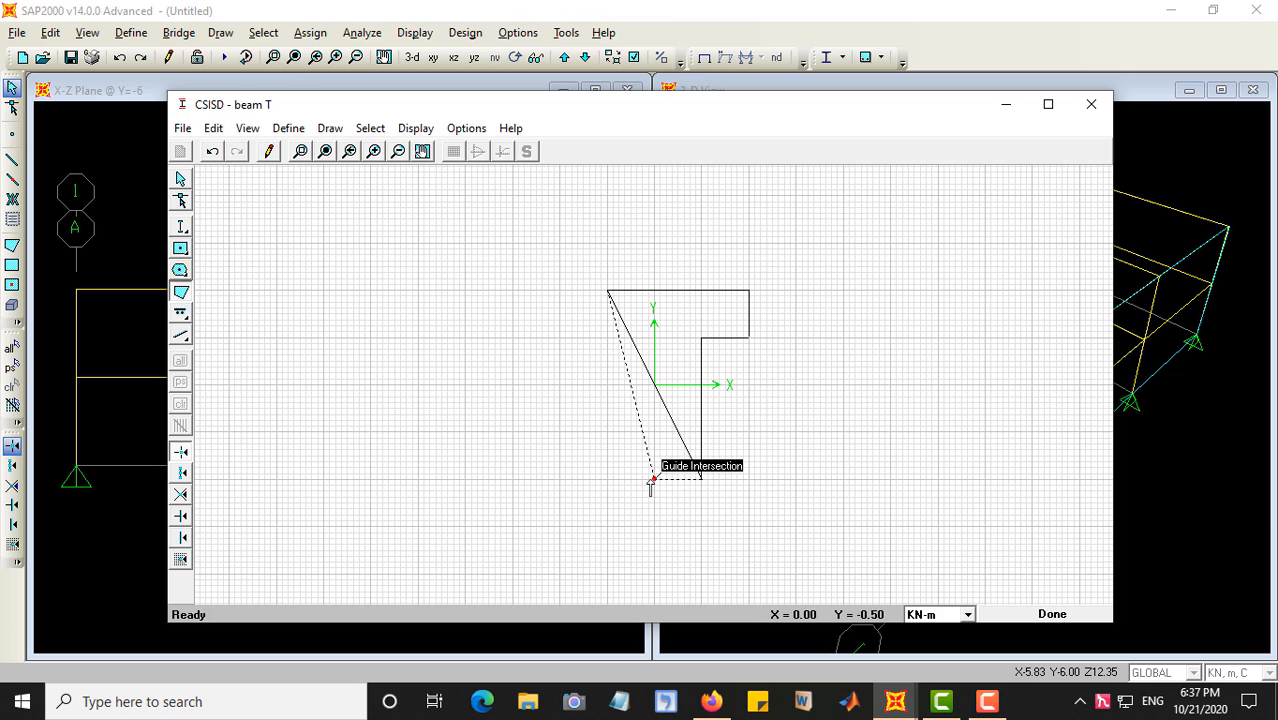
double_click(652, 477)
click(653, 339)
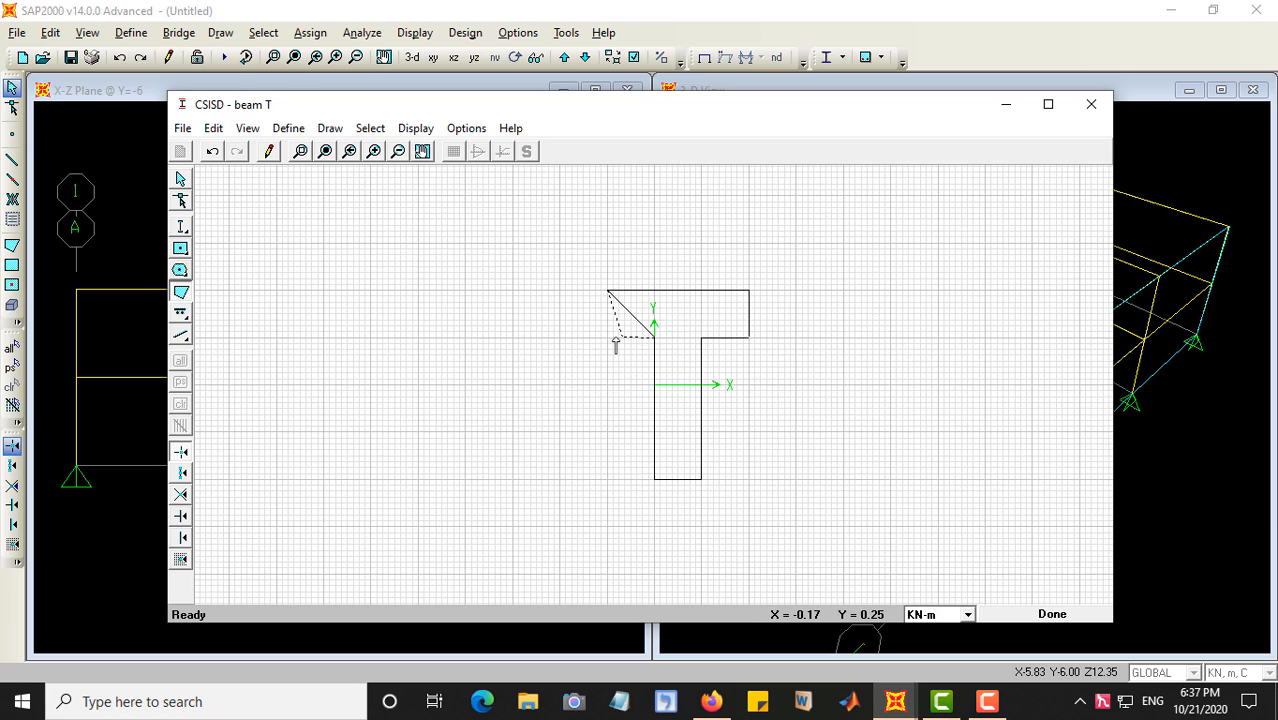
double_click(607, 338)
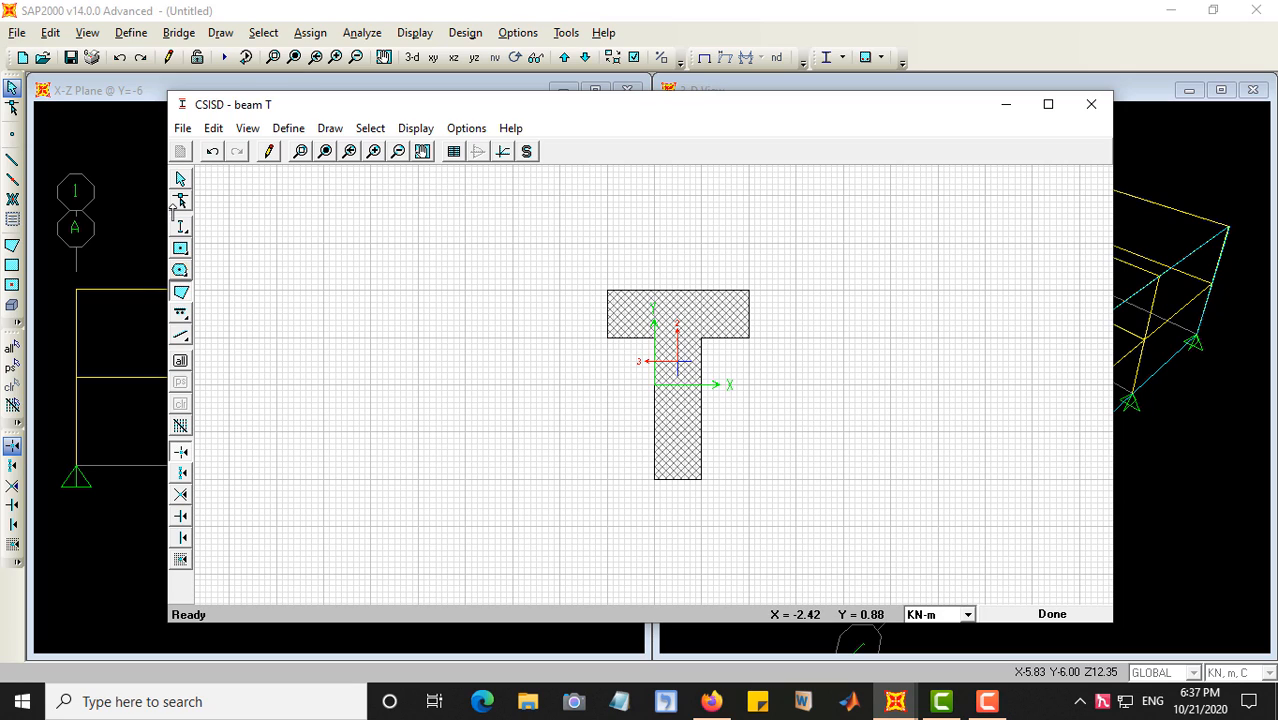
Step: Reshape the T polygon by moving its left flange-web corner and its top-right flange corner
click(180, 201)
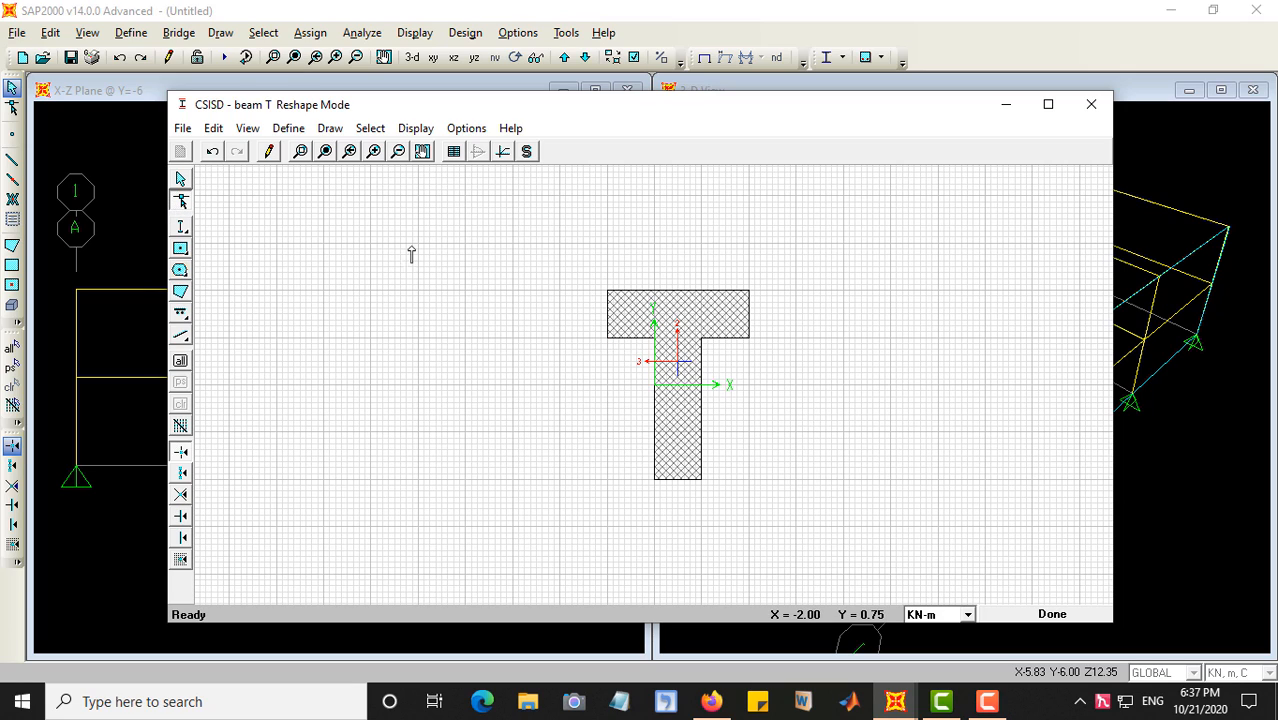
click(607, 291)
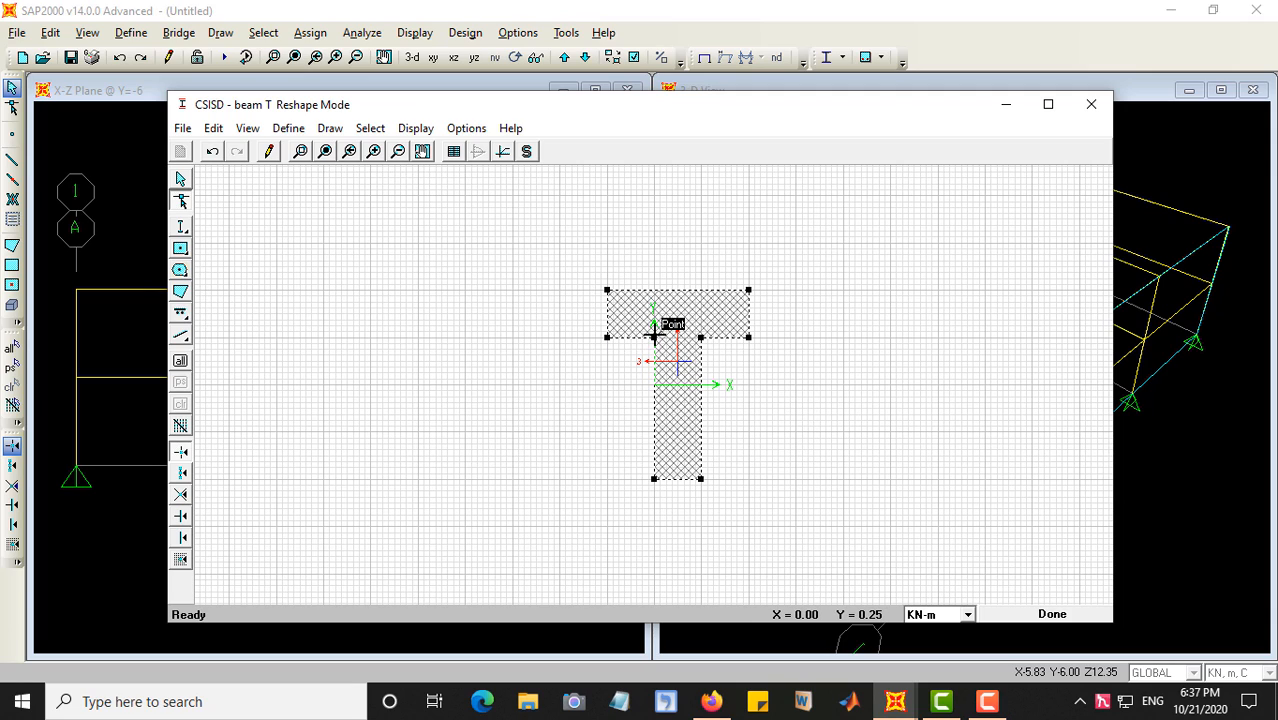
drag(654, 337, 638, 355)
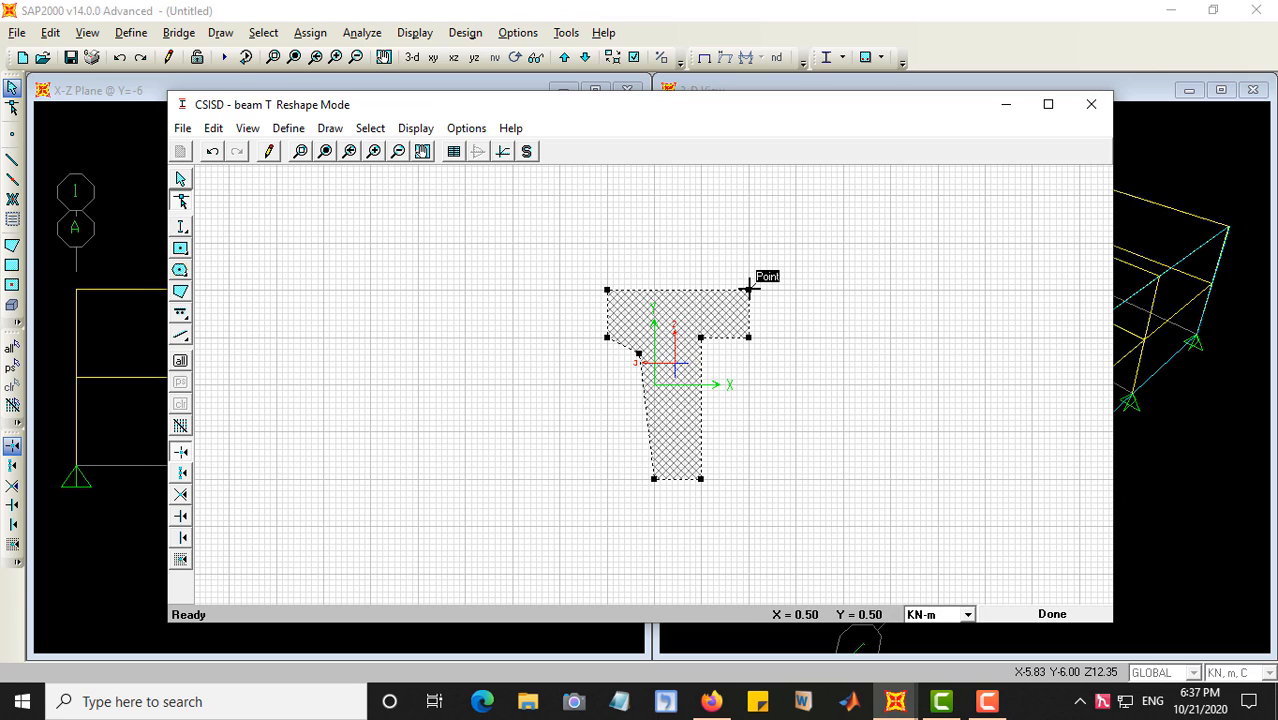
drag(749, 290, 700, 243)
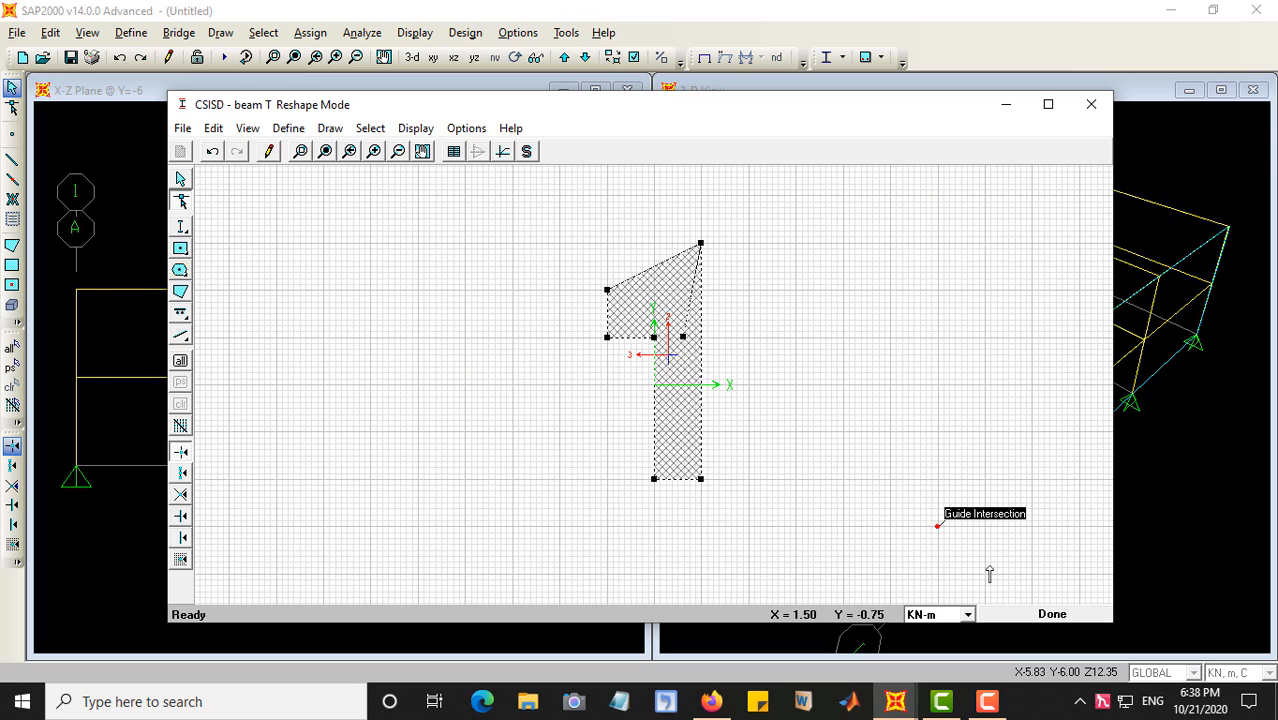
Step: Close the section drawing and discard the beam T section data and the frame property changes
click(1091, 105)
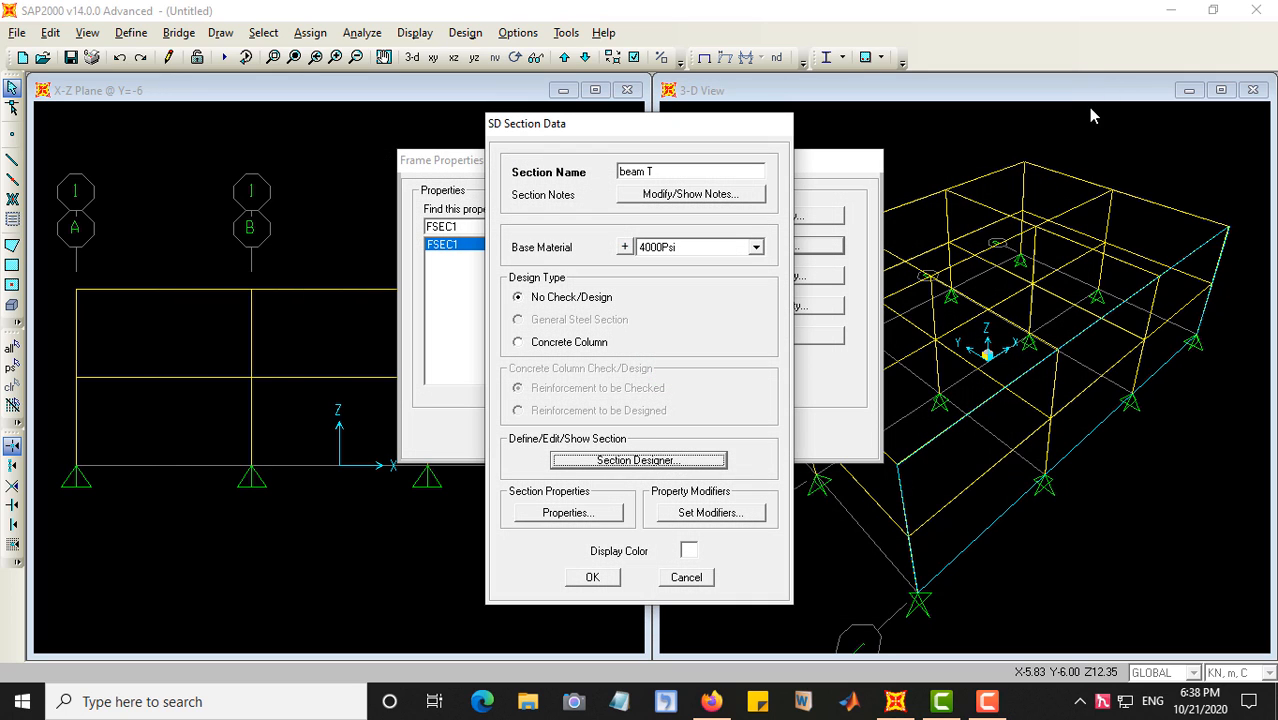
click(686, 579)
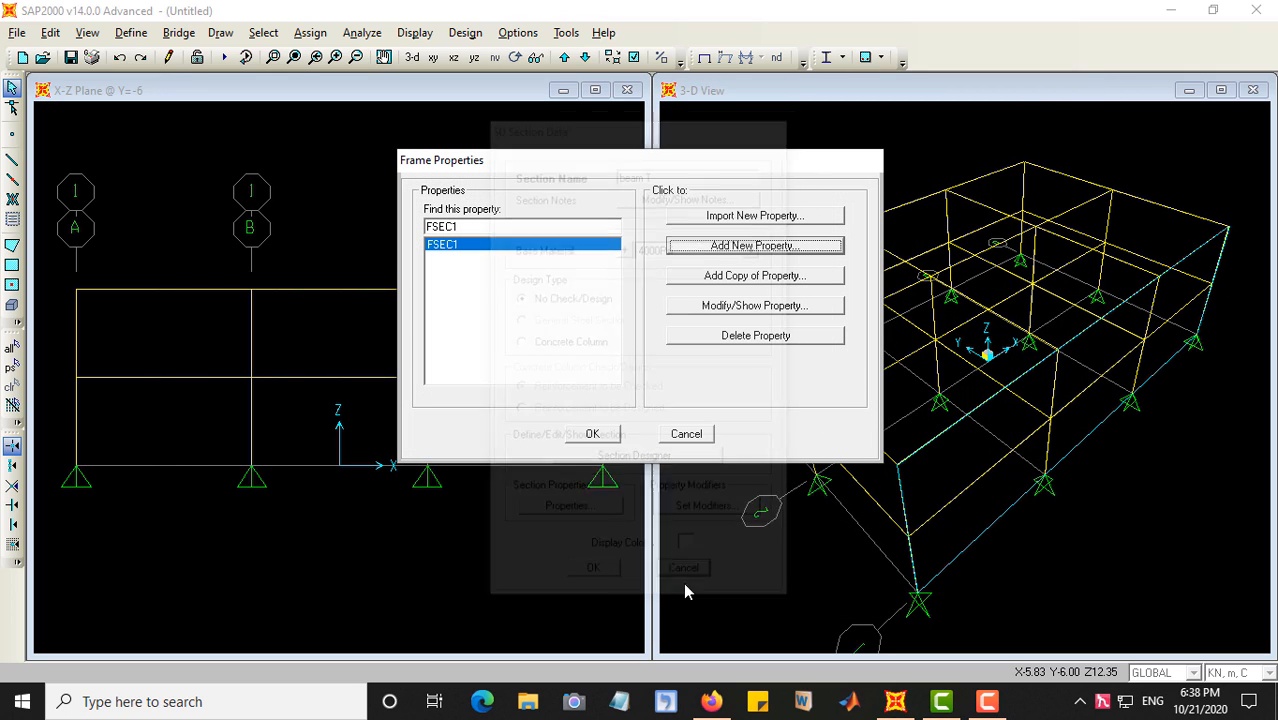
click(686, 437)
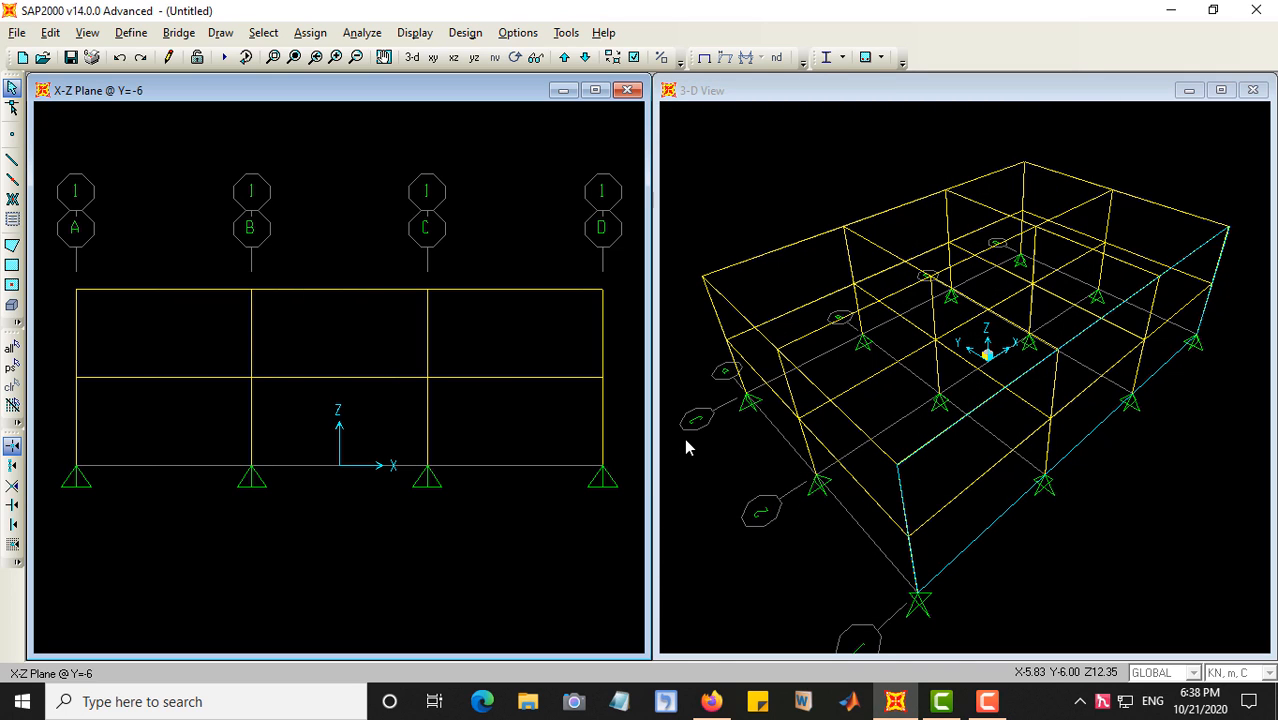